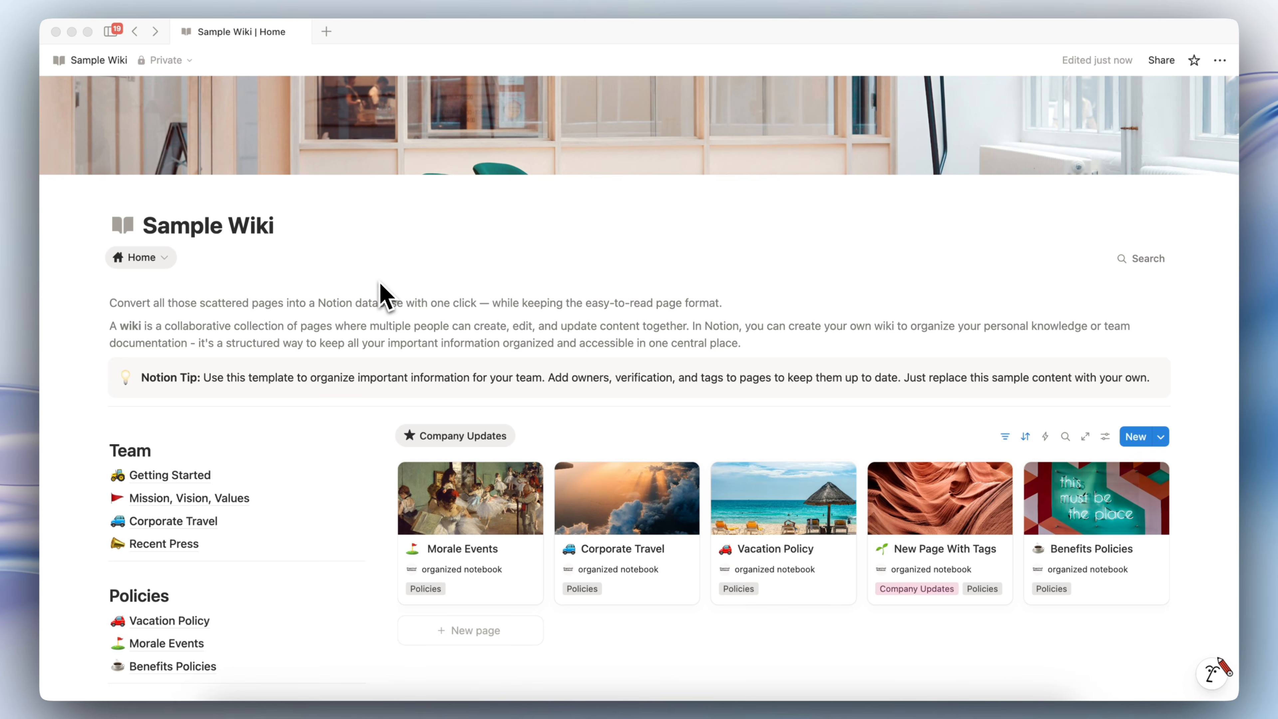
Look over the Sample Wiki home page, including its Team, Policies and New Pages lists and the Company Updates gallery
{"action": "scroll", "coordinate": [381, 291], "scroll_direction": "down", "scroll_amount": 2}
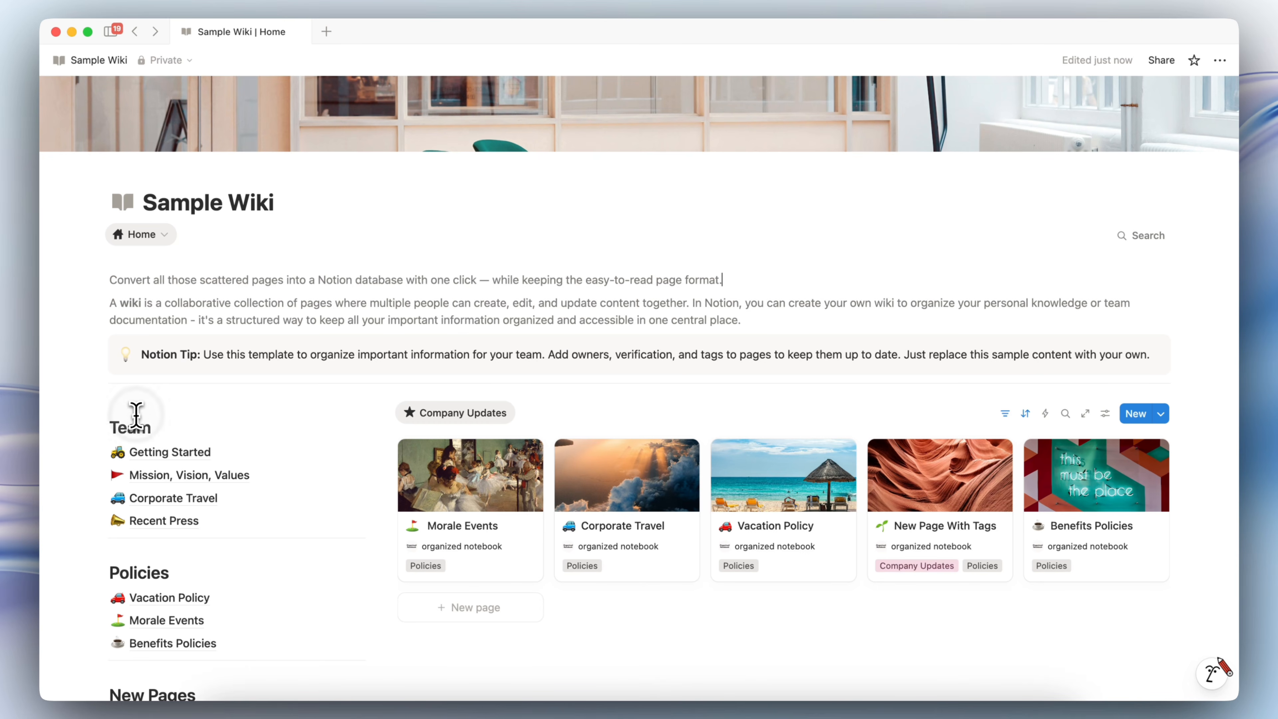
{"action": "left_click", "coordinate": [135, 428]}
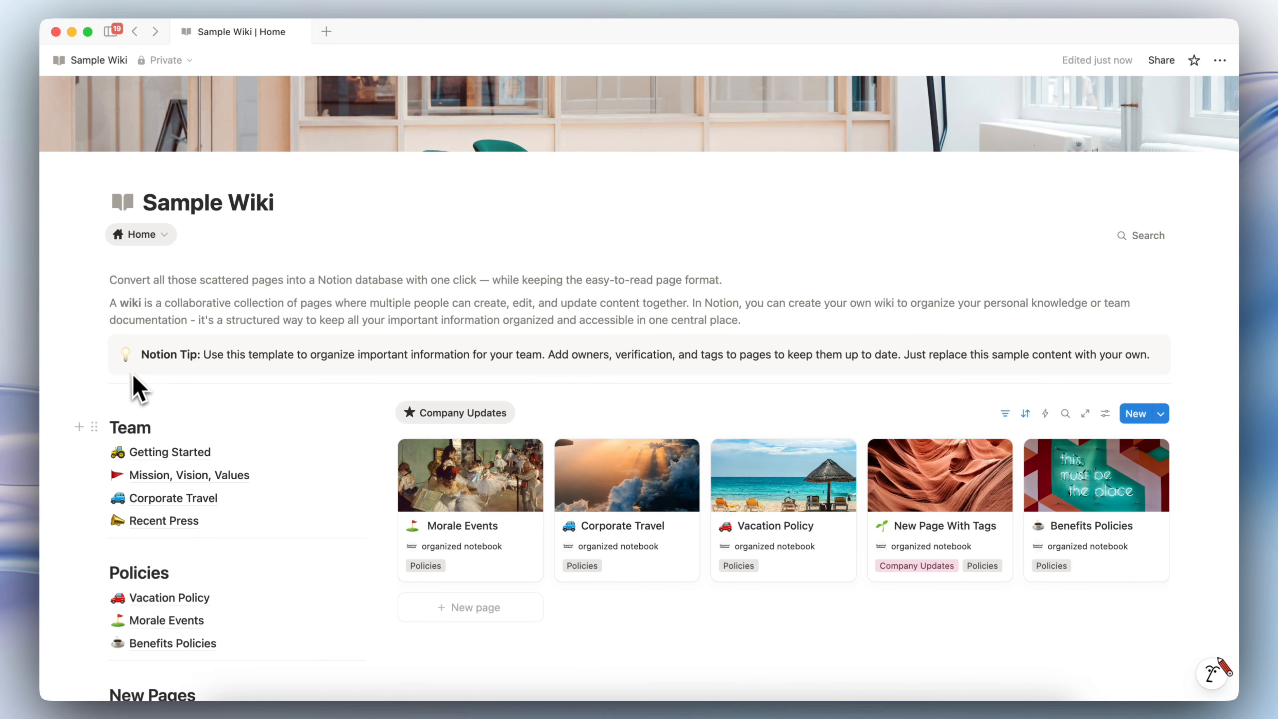
{"action": "left_click", "coordinate": [126, 449]}
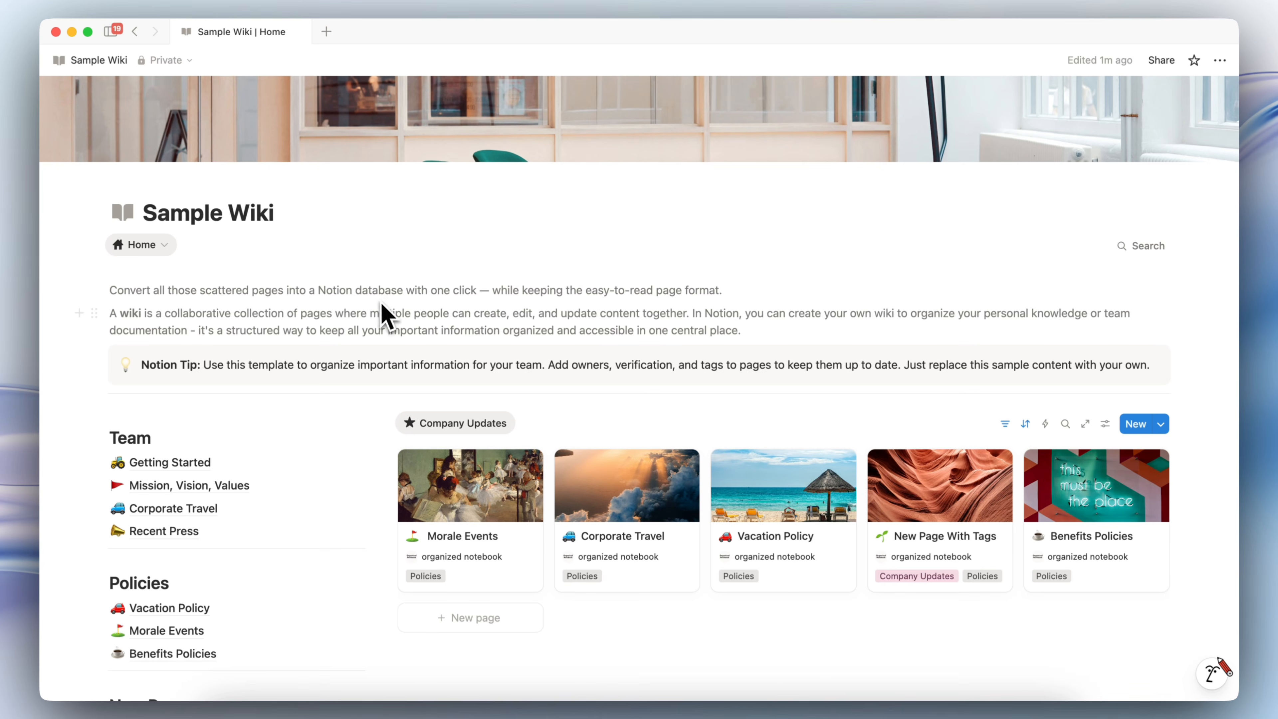
{"action": "scroll", "coordinate": [324, 390], "scroll_direction": "down", "scroll_amount": 3}
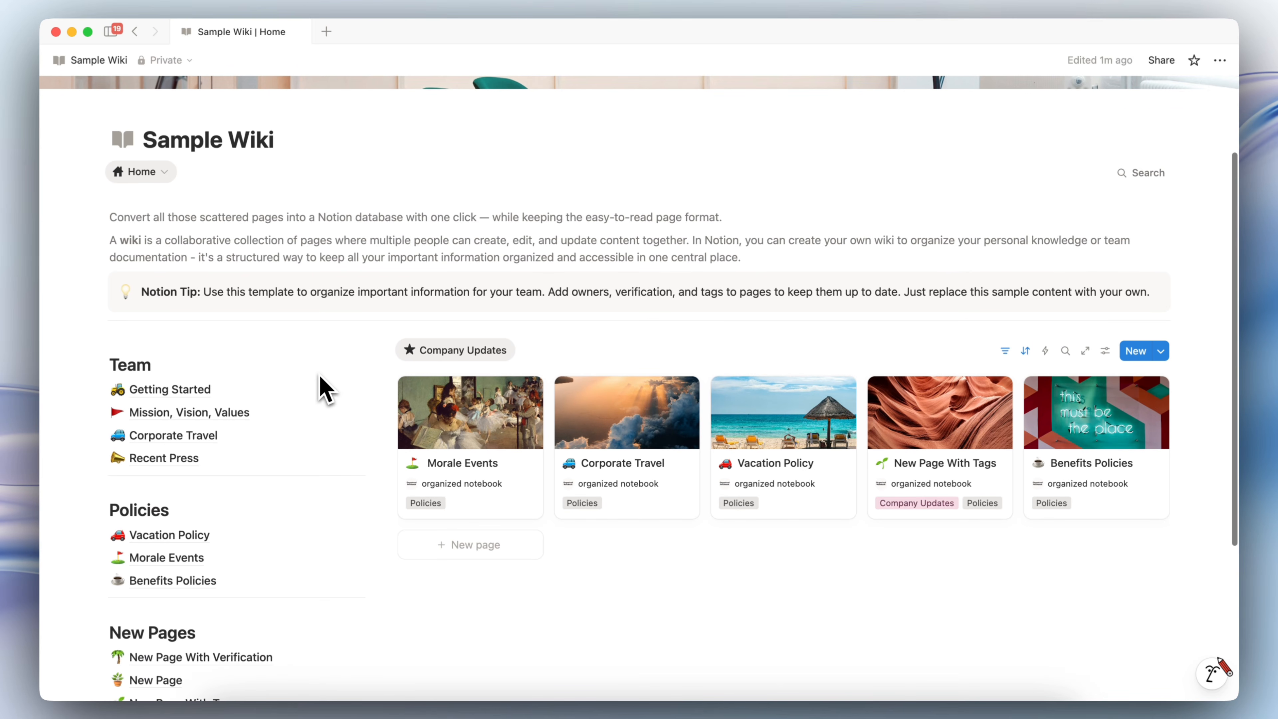
{"action": "scroll", "coordinate": [301, 398], "scroll_direction": "down", "scroll_amount": 4}
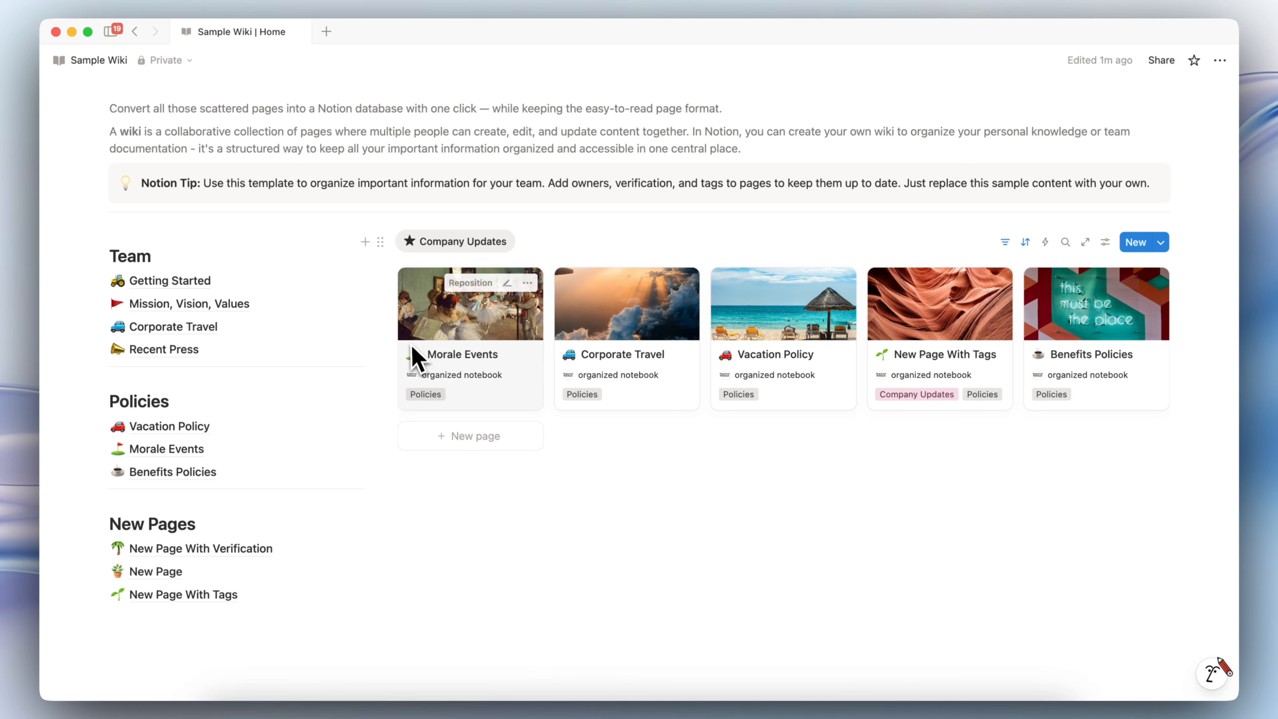
{"action": "scroll", "coordinate": [211, 261], "scroll_direction": "up", "scroll_amount": 2}
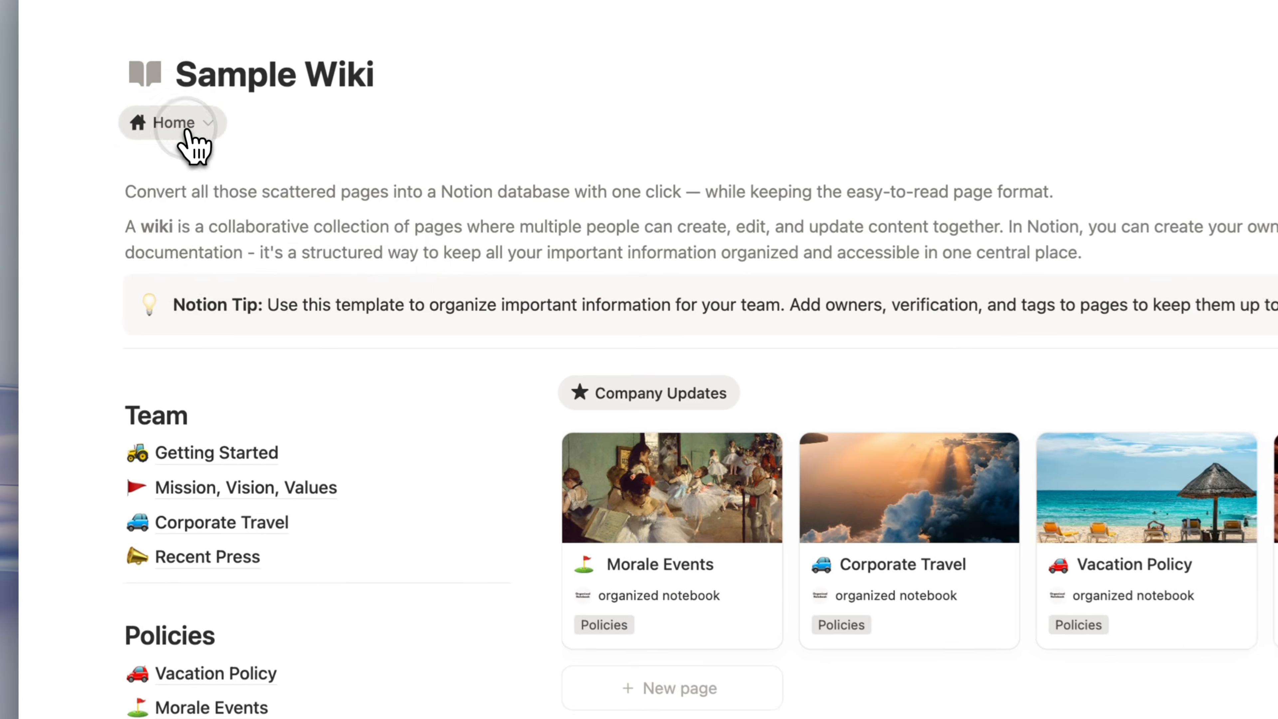
Look at the Sample Wiki's All pages view and go back to its Home view
{"action": "left_click", "coordinate": [151, 170]}
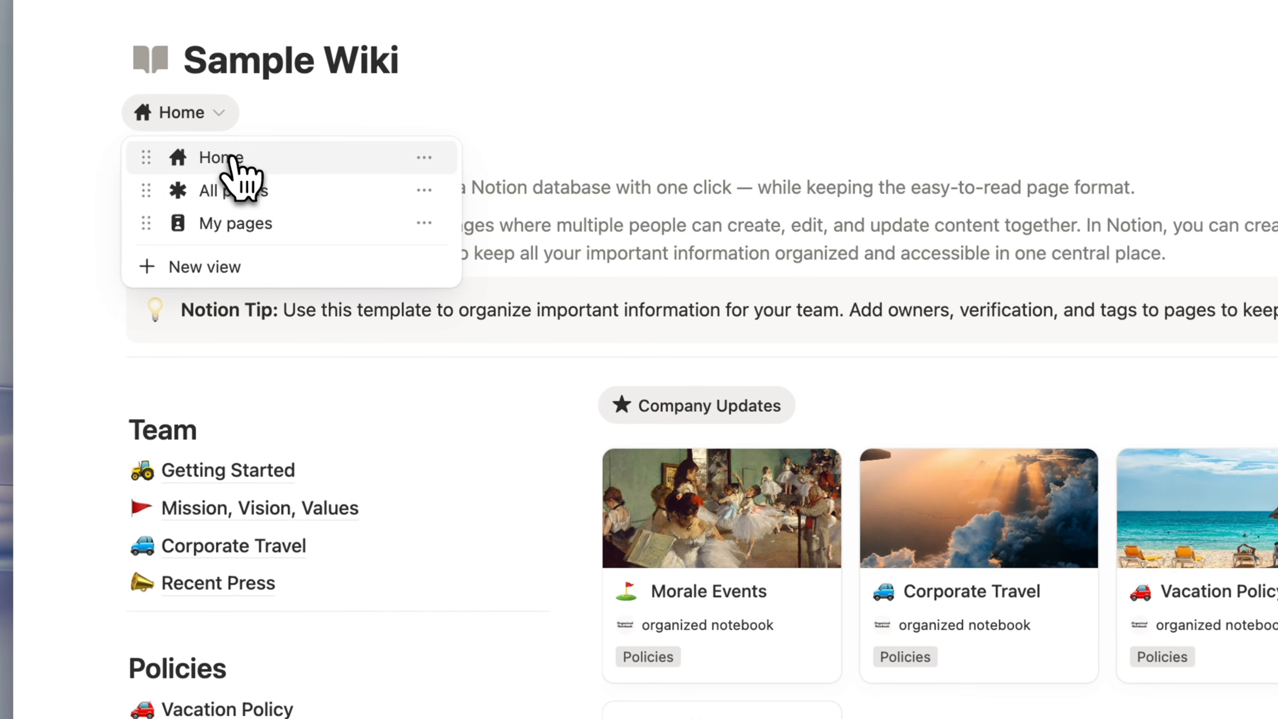
{"action": "left_click", "coordinate": [194, 216]}
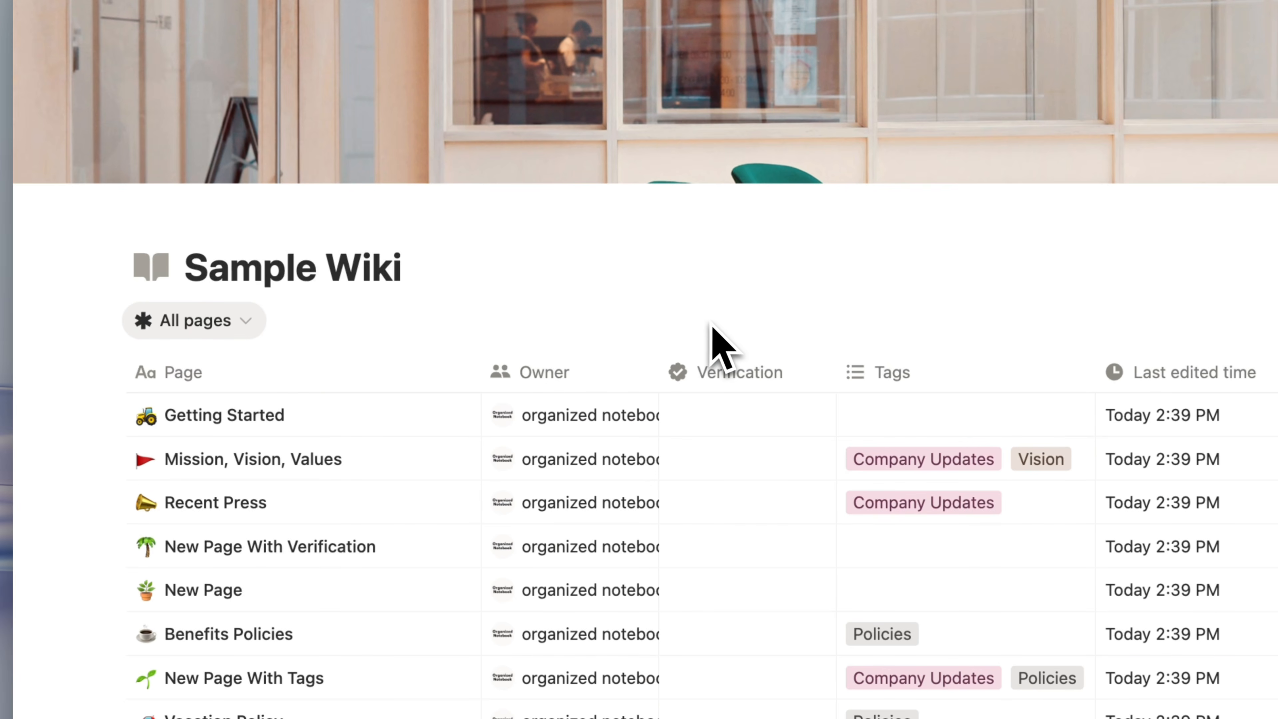
{"action": "left_click", "coordinate": [237, 332]}
{"action": "left_click", "coordinate": [237, 366]}
{"action": "scroll", "coordinate": [265, 451], "scroll_direction": "down", "scroll_amount": 5}
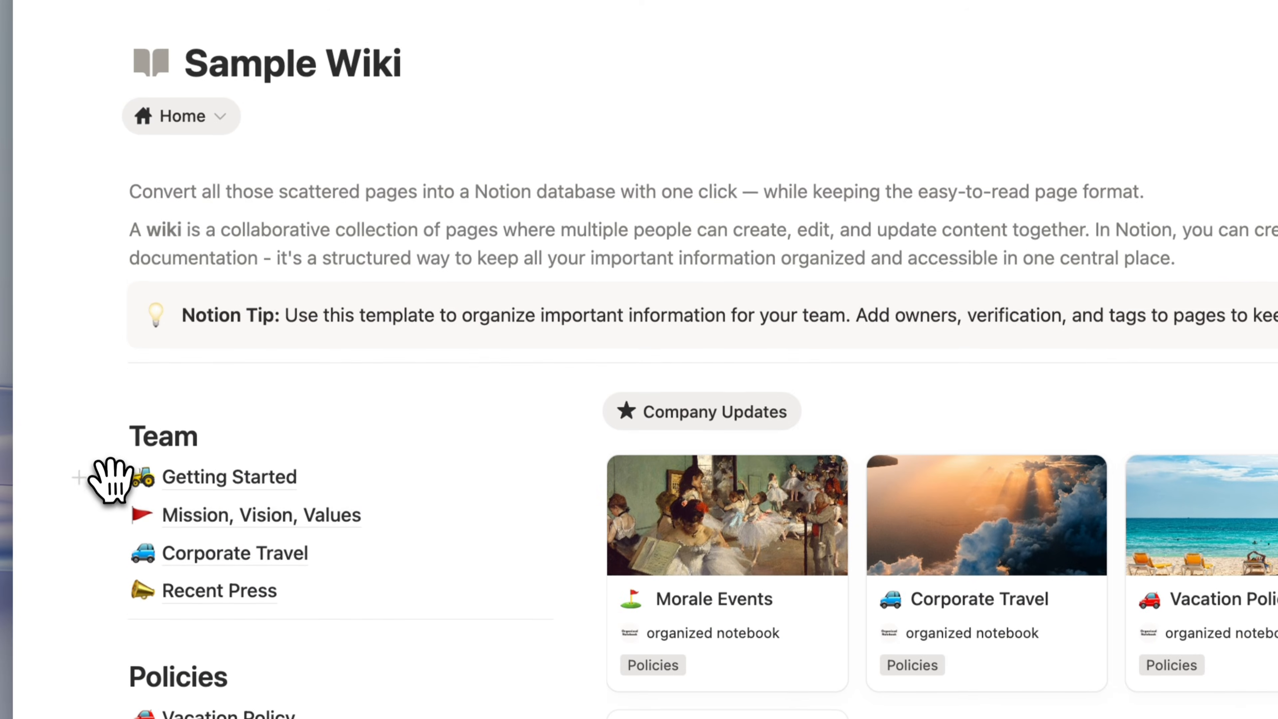
{"action": "left_click_drag", "start_coordinate": [111, 453], "coordinate": [177, 440]}
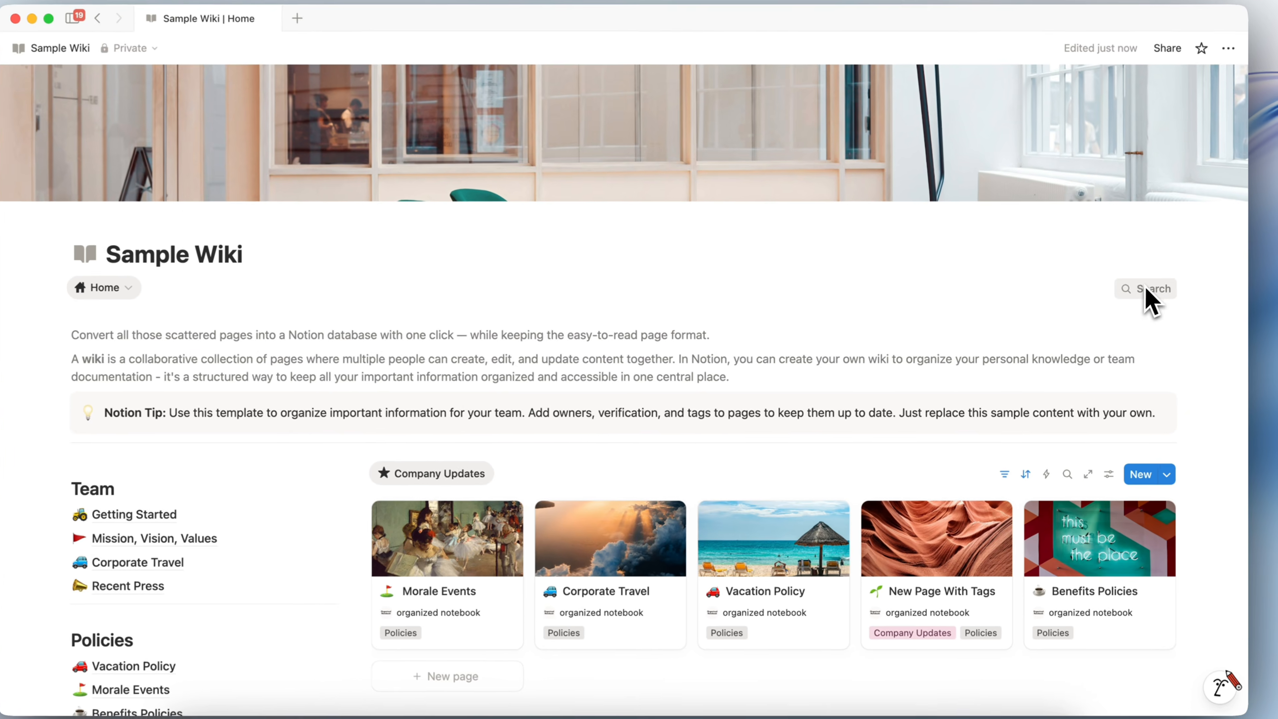
{"action": "scroll", "coordinate": [593, 365], "scroll_direction": "down", "scroll_amount": 5}
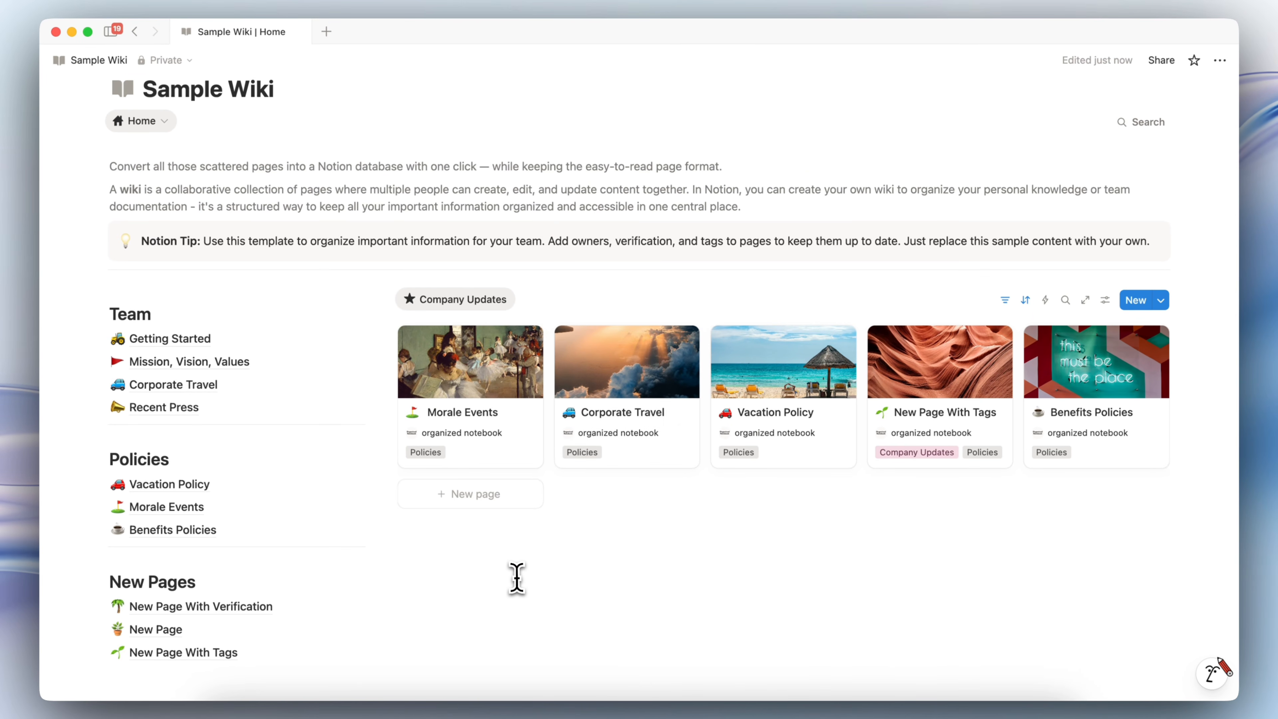
Add an untitled page at the end of the New Pages list and return to the Sample Wiki home page
{"action": "left_click", "coordinate": [141, 651]}
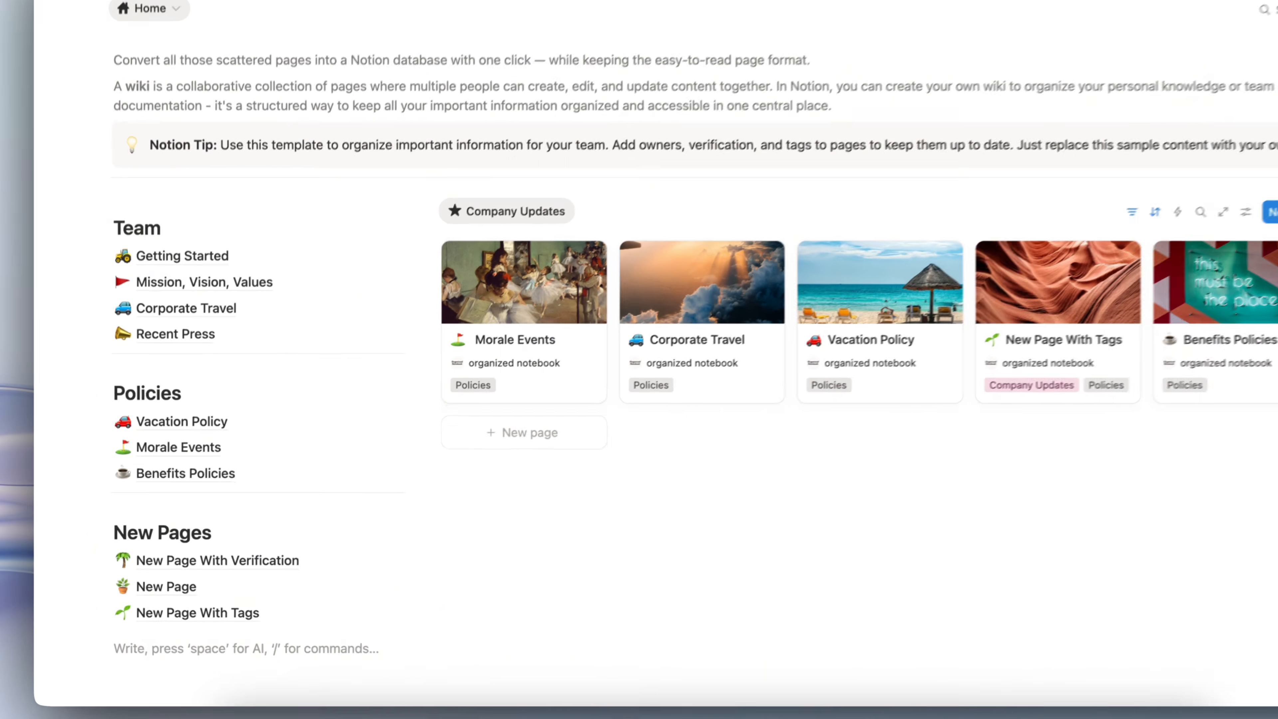
{"action": "type", "text": "/pa"}
{"action": "key", "text": "Return"}
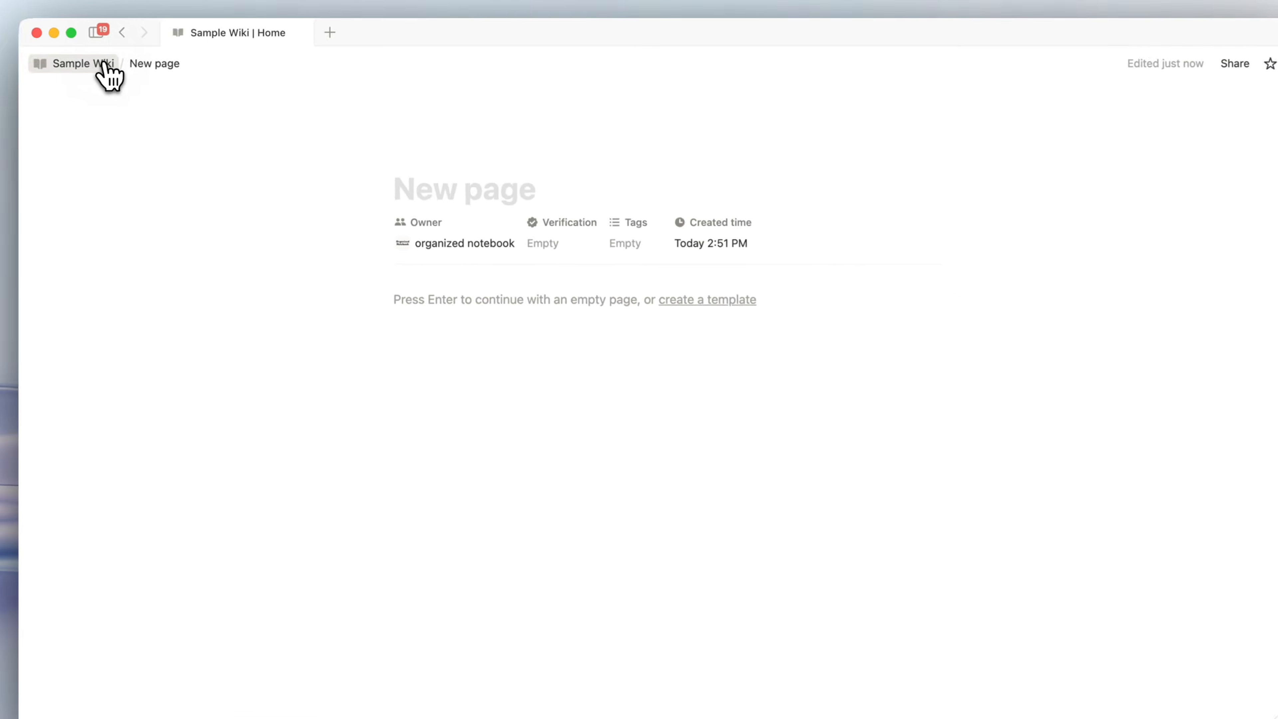
{"action": "left_click", "coordinate": [104, 65]}
{"action": "left_click_drag", "start_coordinate": [94, 491], "coordinate": [148, 473]}
{"action": "scroll", "coordinate": [166, 473], "scroll_direction": "up", "scroll_amount": 2}
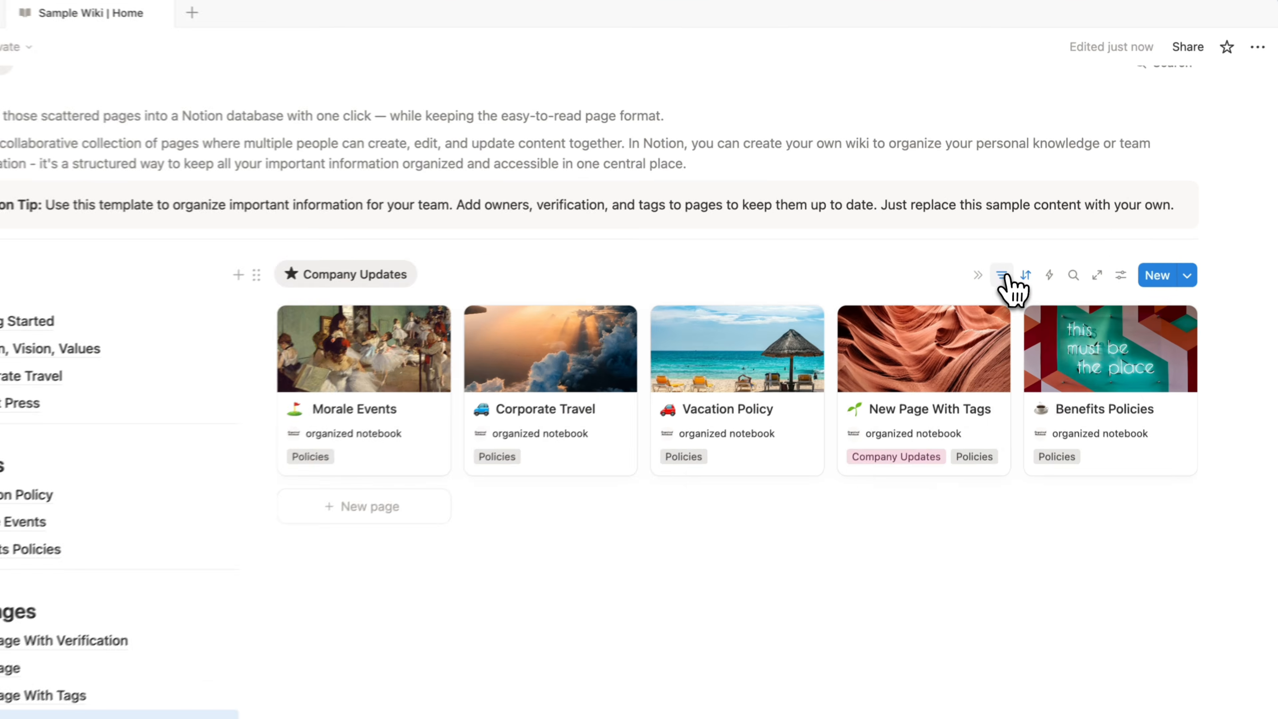
Reveal the Company Updates gallery's filters and inspect its Tags filter
{"action": "left_click", "coordinate": [1006, 251]}
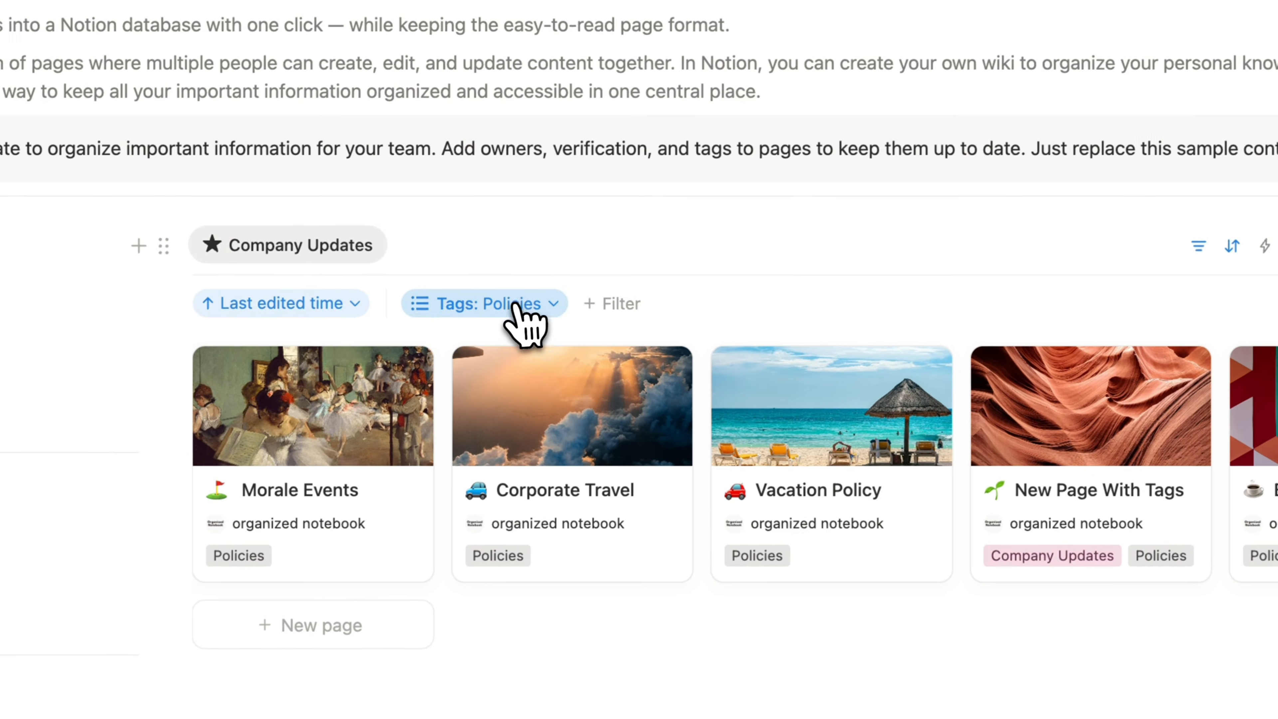
{"action": "left_click", "coordinate": [514, 305]}
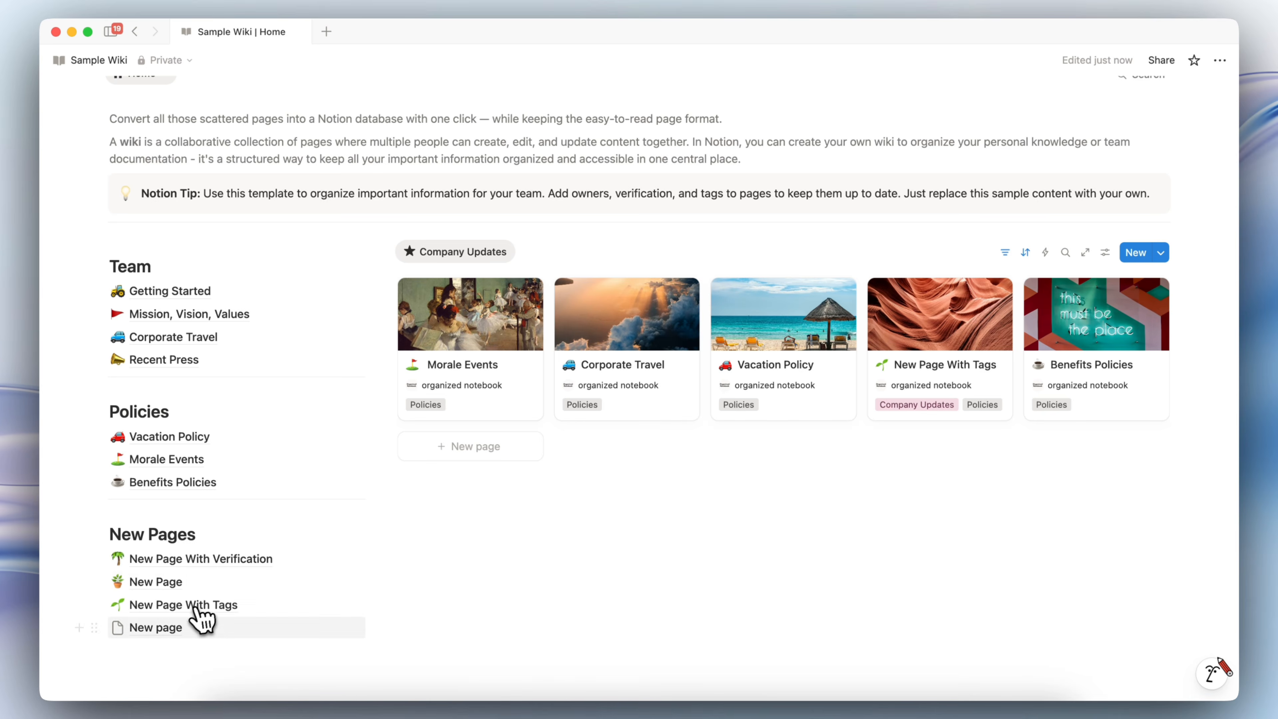
Add a page titled "New Page" to the table in the Sample Wiki's All pages view
{"action": "scroll", "coordinate": [228, 556], "scroll_direction": "up", "scroll_amount": 2}
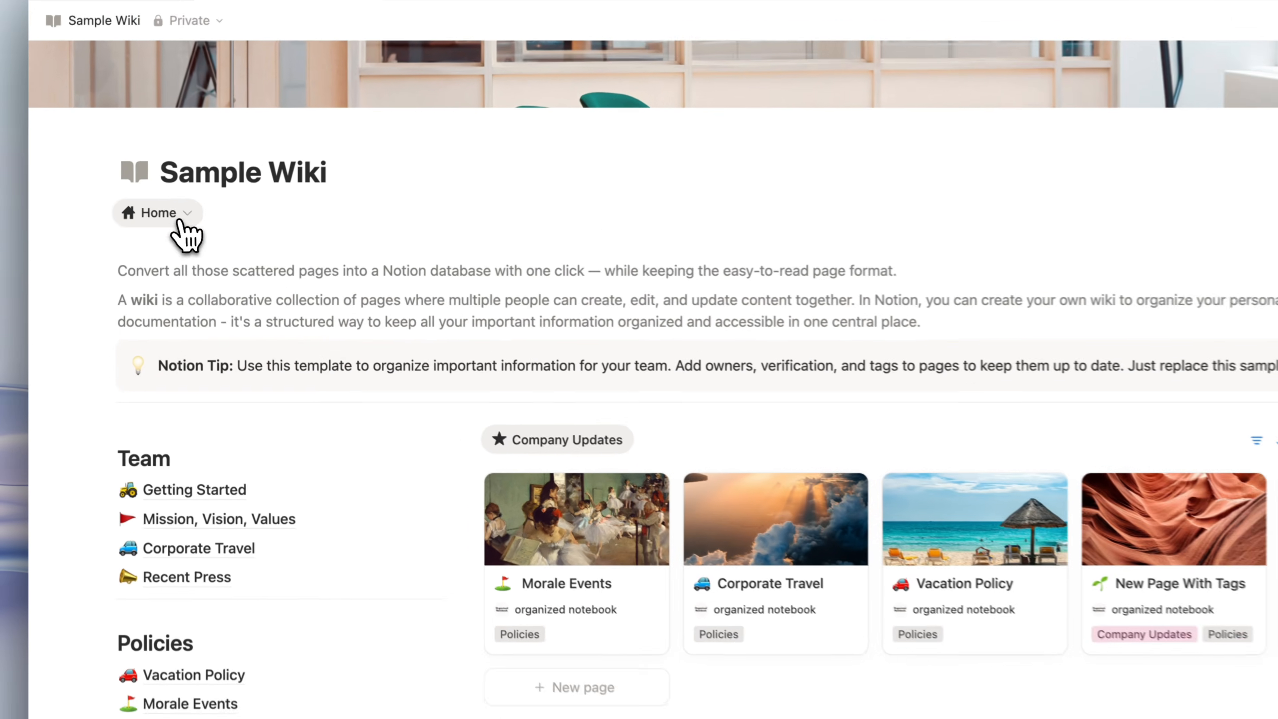
{"action": "left_click", "coordinate": [180, 223]}
{"action": "left_click", "coordinate": [214, 278]}
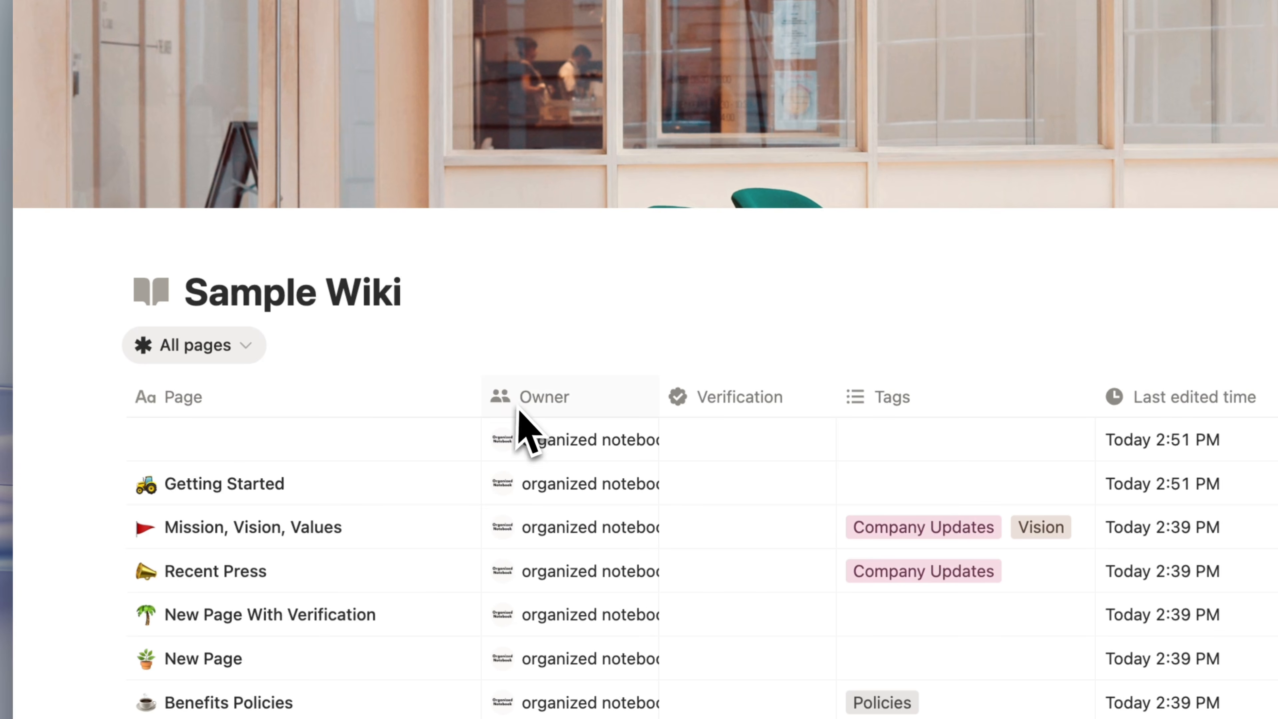
{"action": "mouse_move", "coordinate": [412, 466]}
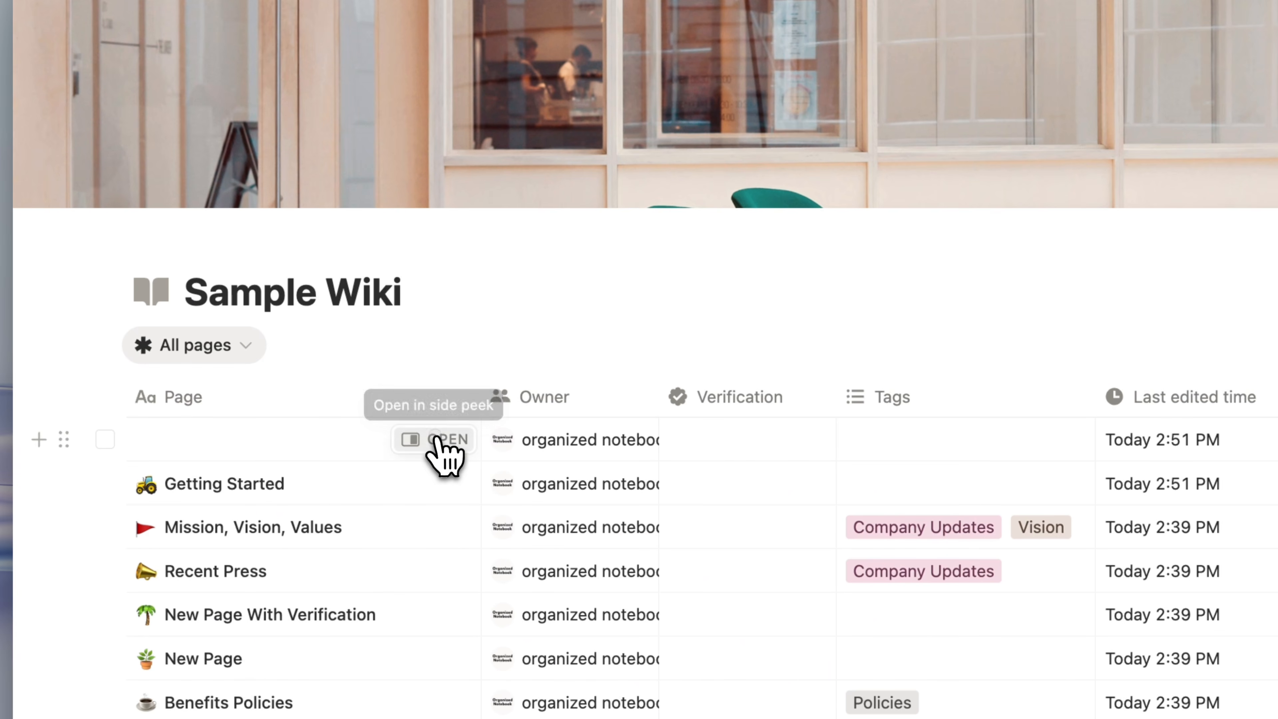
{"action": "scroll", "coordinate": [242, 228], "scroll_direction": "down", "scroll_amount": 5}
{"action": "left_click", "coordinate": [246, 656]}
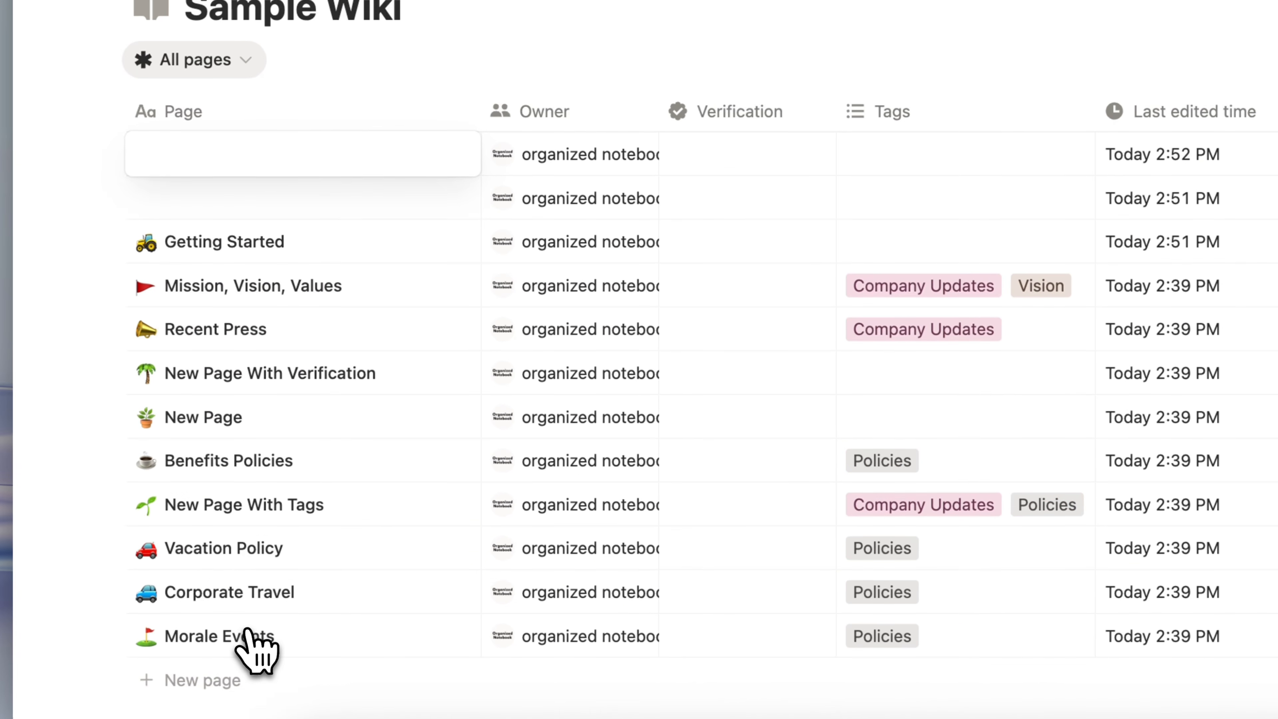
{"action": "type", "text": "New Page"}
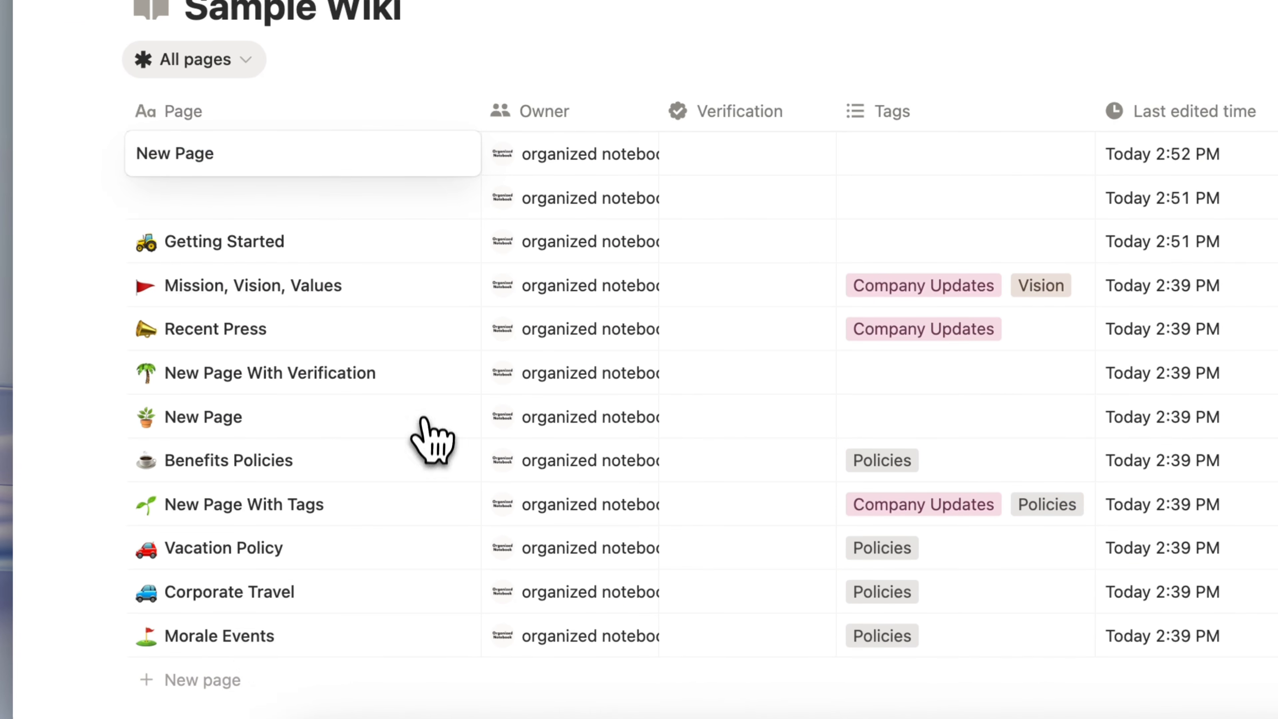
Return the Sample Wiki to its Home view and look through the page
{"action": "scroll", "coordinate": [421, 312], "scroll_direction": "up", "scroll_amount": 3}
{"action": "left_click", "coordinate": [225, 171]}
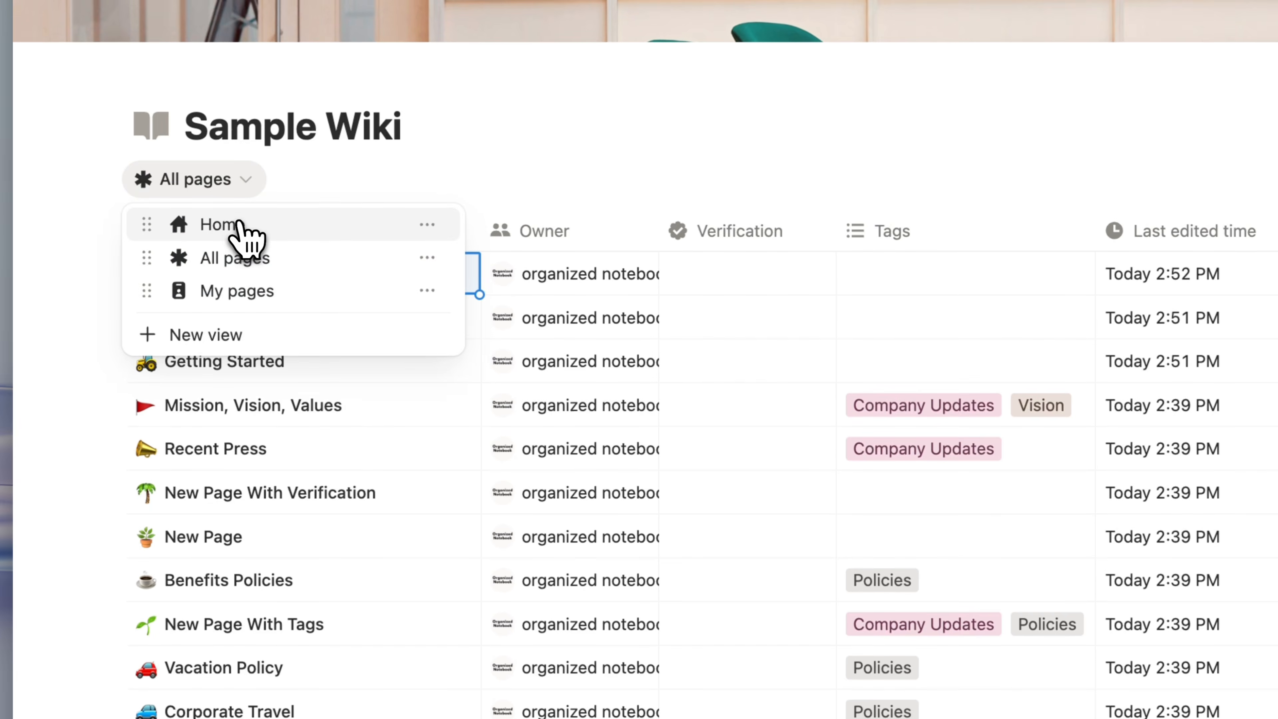
{"action": "left_click", "coordinate": [240, 226]}
{"action": "scroll", "coordinate": [322, 302], "scroll_direction": "down", "scroll_amount": 10}
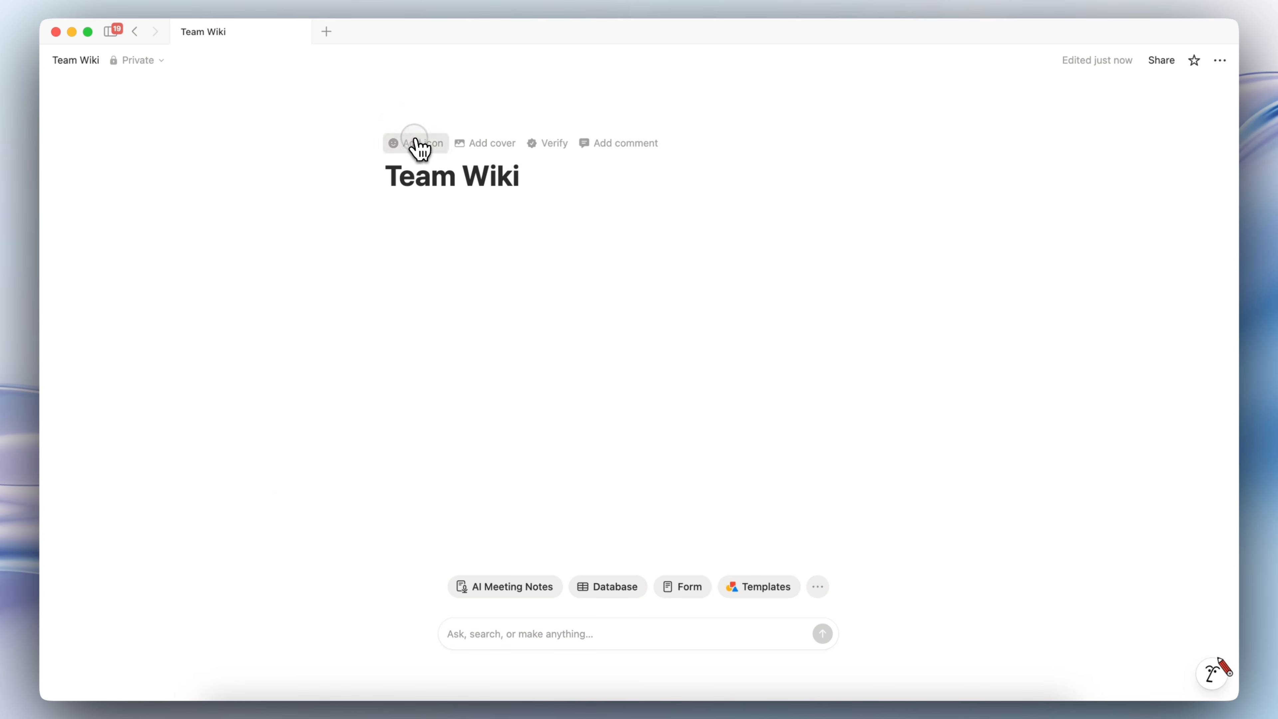
Give the Team Wiki page a group-of-people icon and an office cover photo with plants and windows
{"action": "left_click", "coordinate": [414, 143]}
{"action": "left_click", "coordinate": [329, 222]}
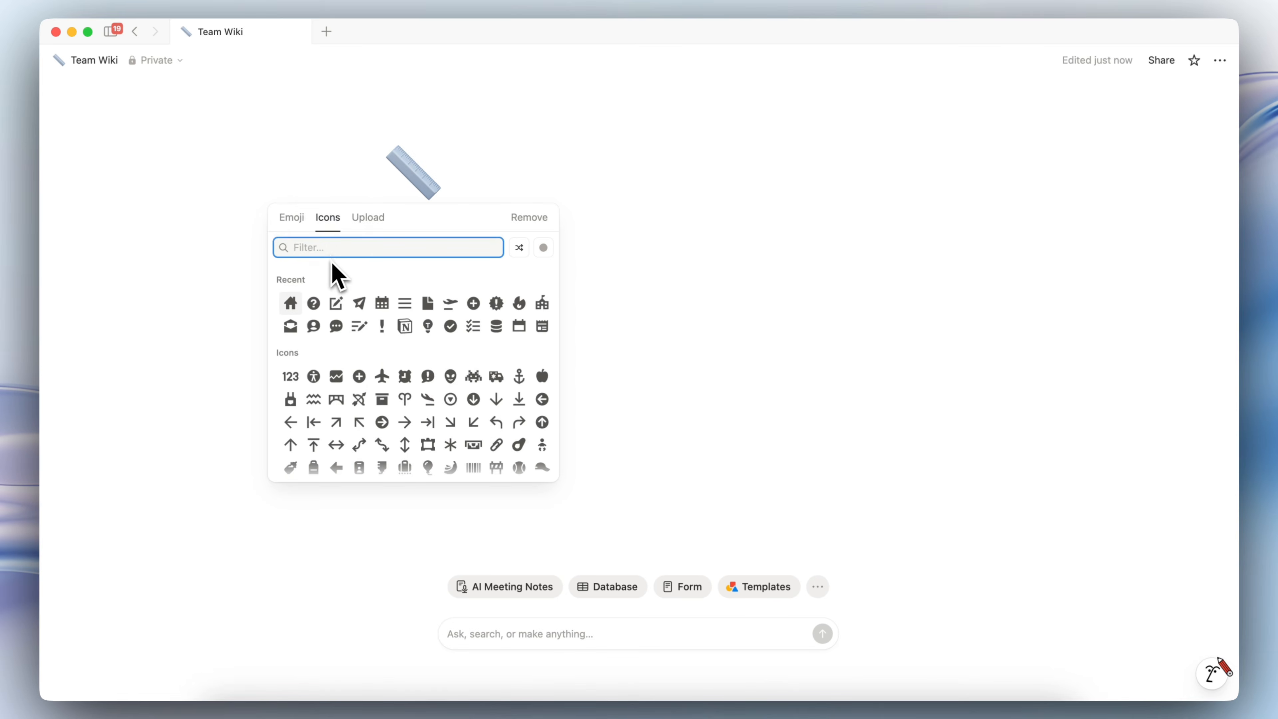
{"action": "left_click", "coordinate": [416, 226]}
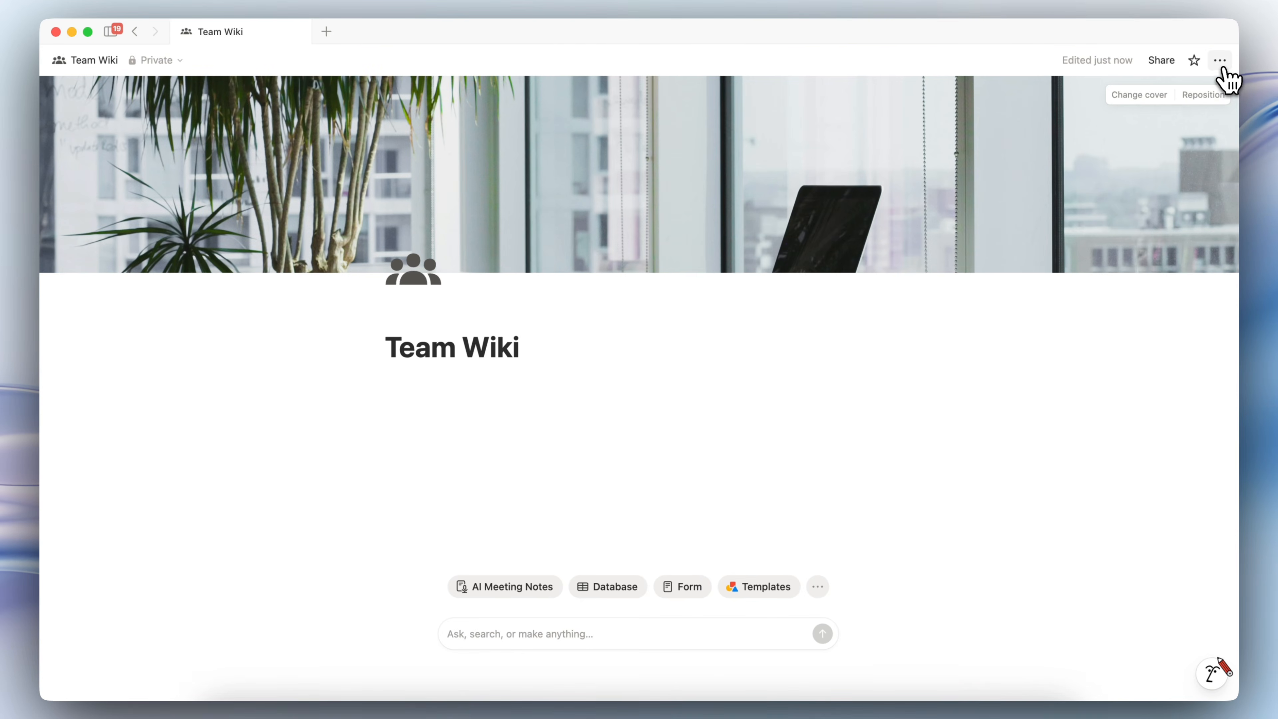
Turn the Team Wiki page into a wiki
{"action": "left_click", "coordinate": [1220, 60]}
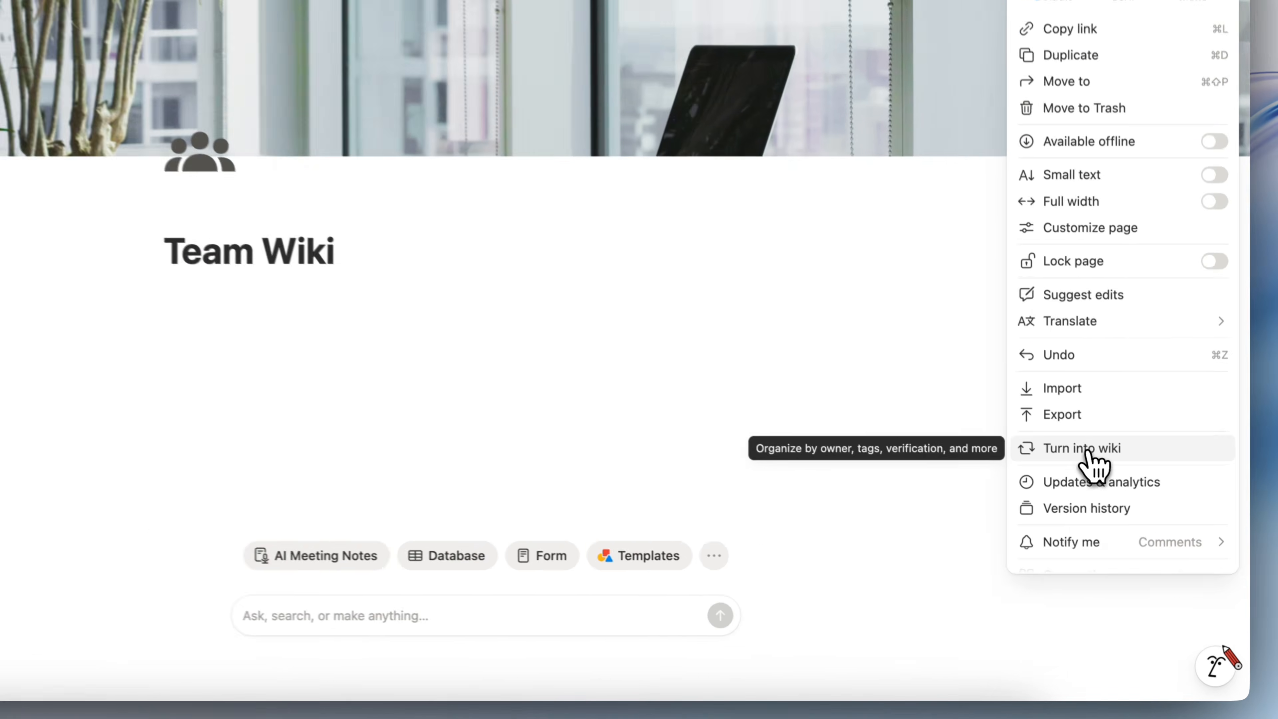
{"action": "left_click", "coordinate": [1109, 500]}
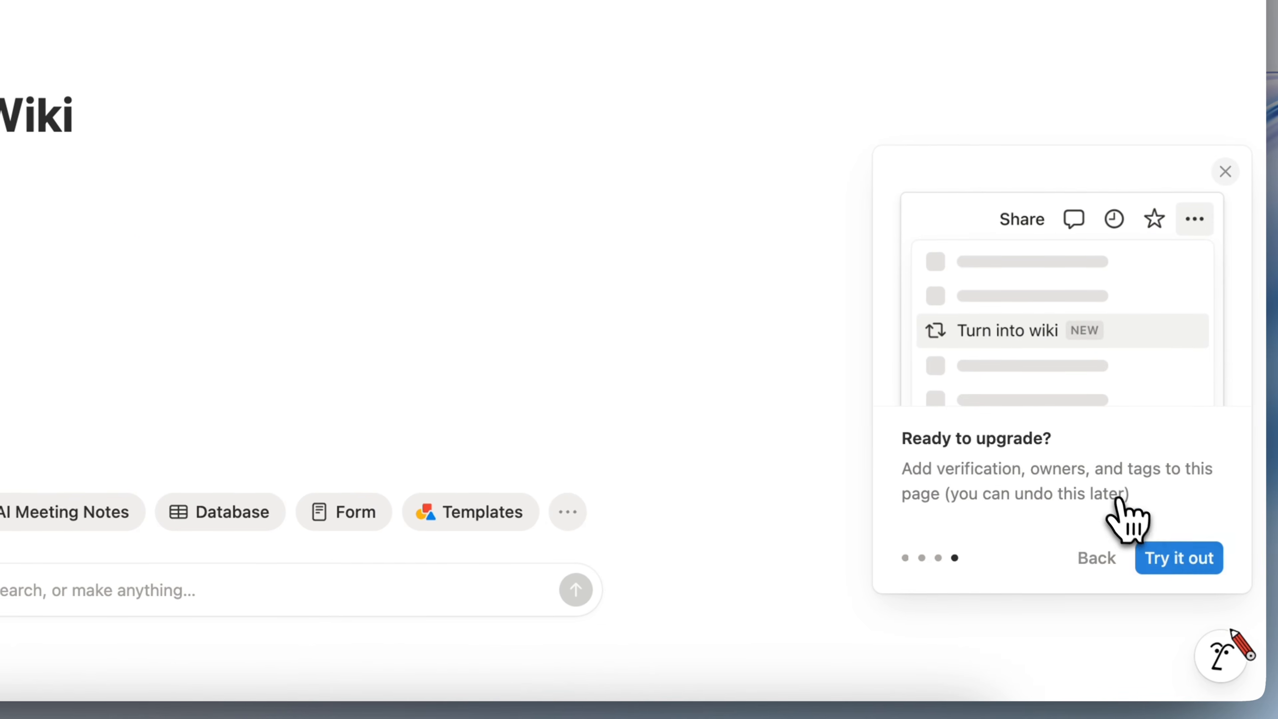
{"action": "left_click", "coordinate": [1171, 557]}
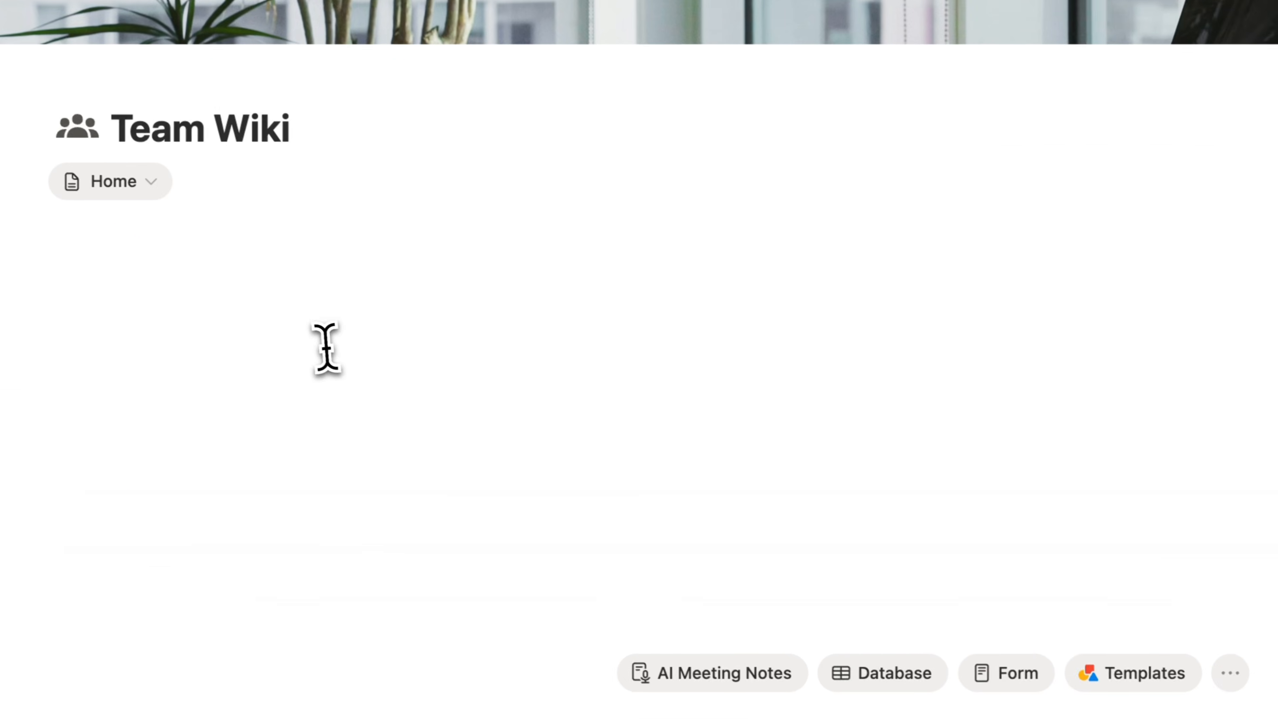
Add a Heading 3 reading "Team" to the wiki's home page with a divider beneath it
{"action": "left_click", "coordinate": [326, 348]}
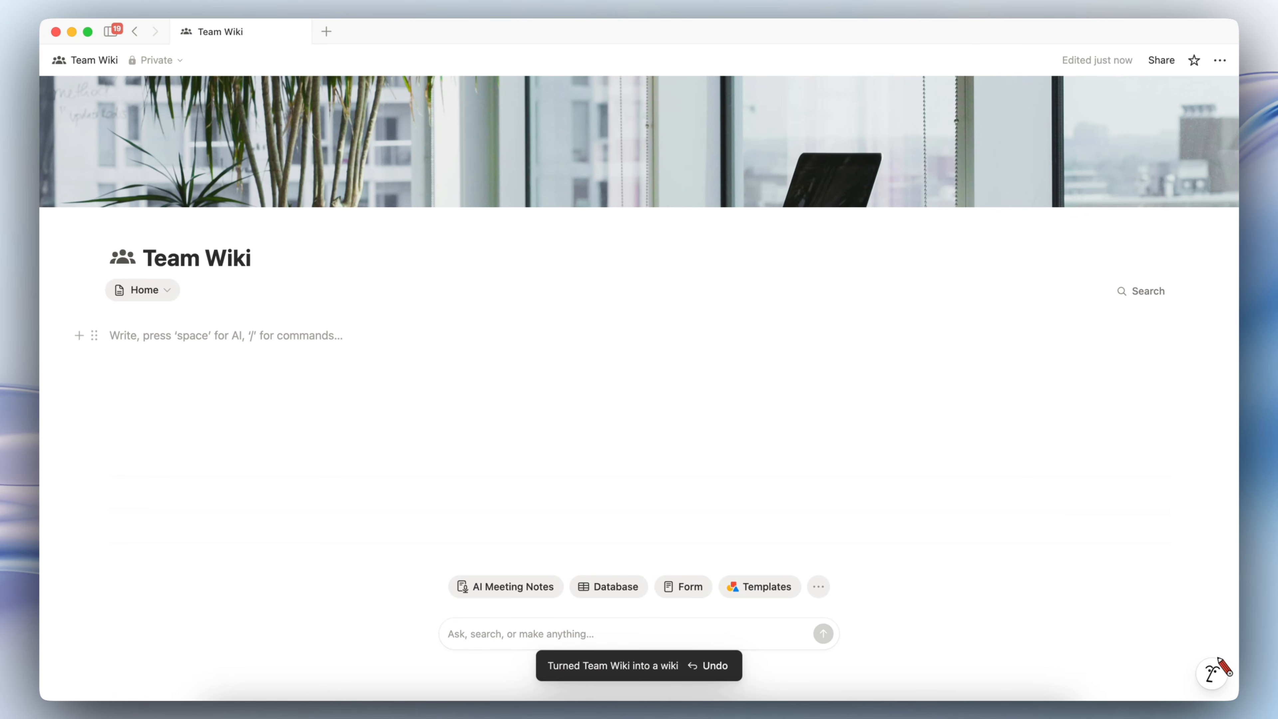
{"action": "type", "text": "/heading"}
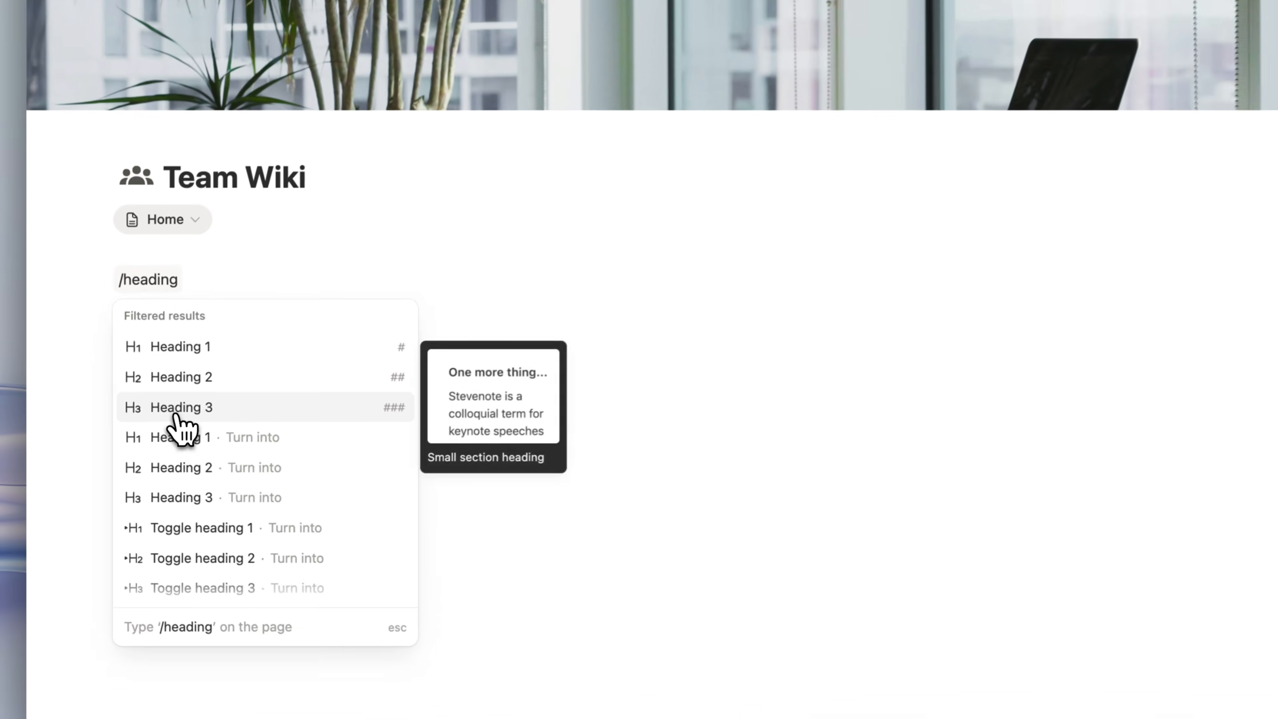
{"action": "left_click", "coordinate": [156, 432]}
{"action": "type", "text": "Team"}
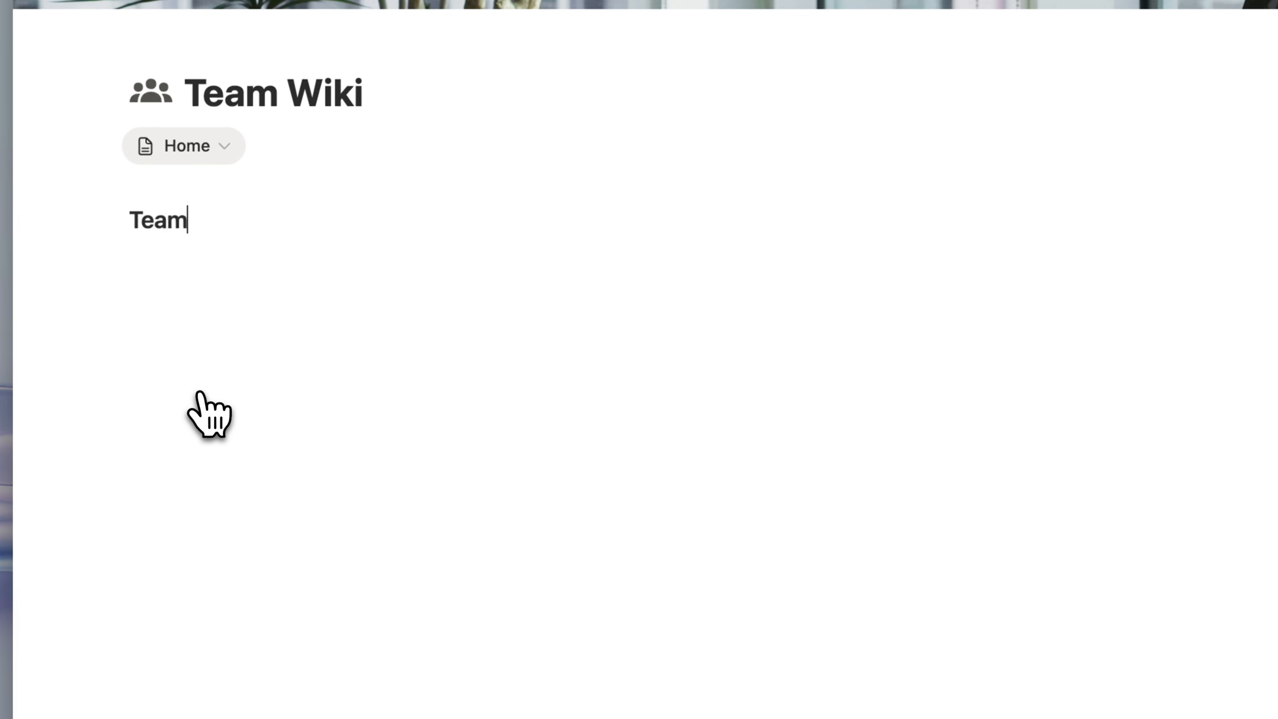
{"action": "key", "text": "Return"}
{"action": "type", "text": "/divider"}
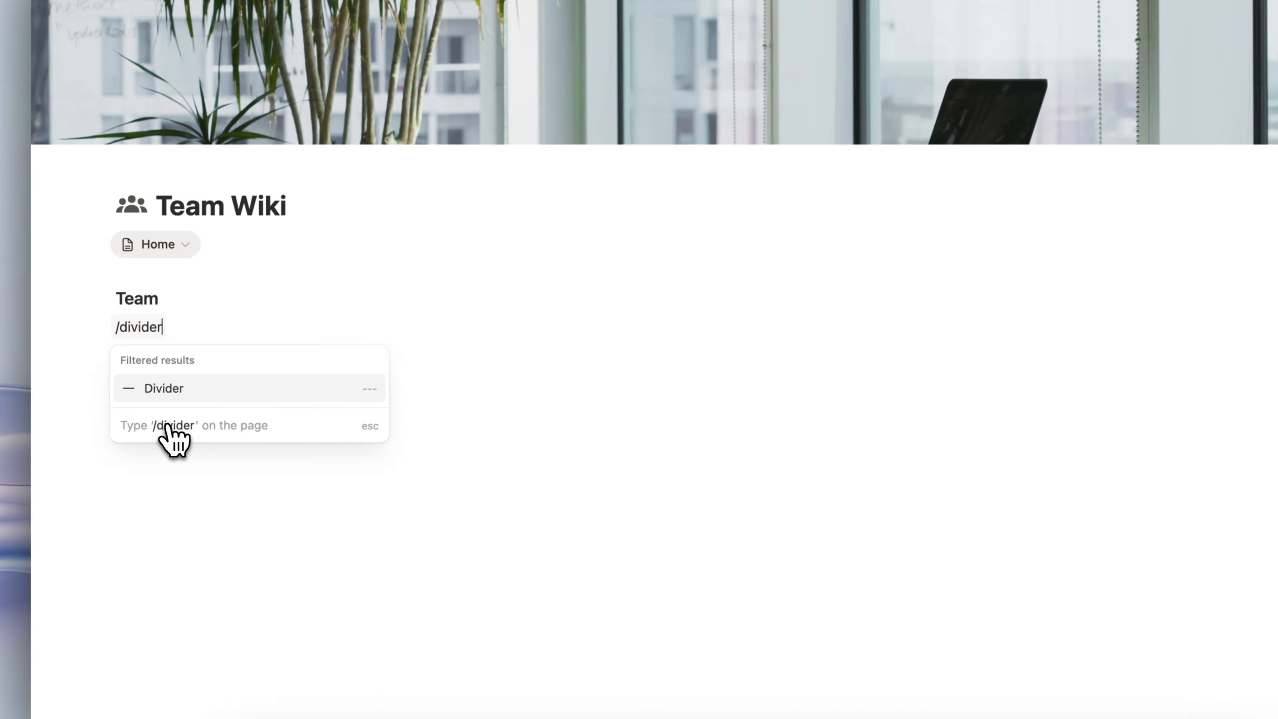
{"action": "key", "text": "Return"}
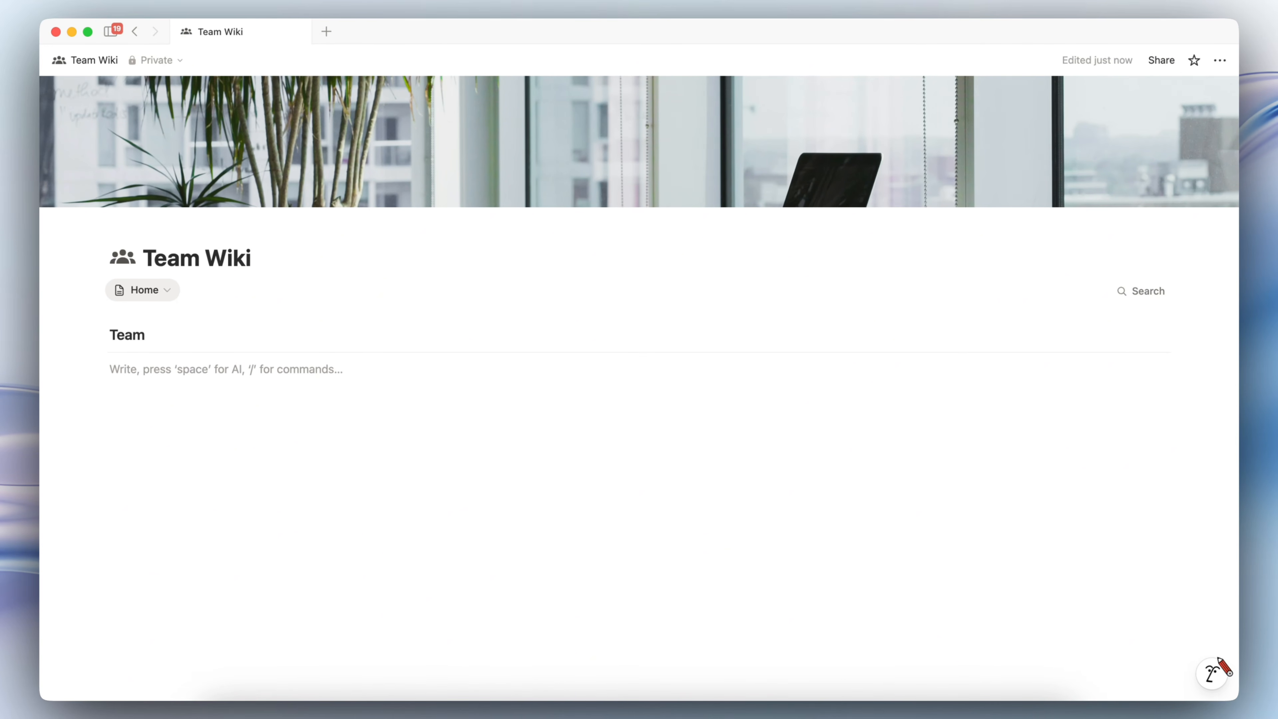
Insert a new subpage below the divider in the Team section
{"action": "type", "text": "/"}
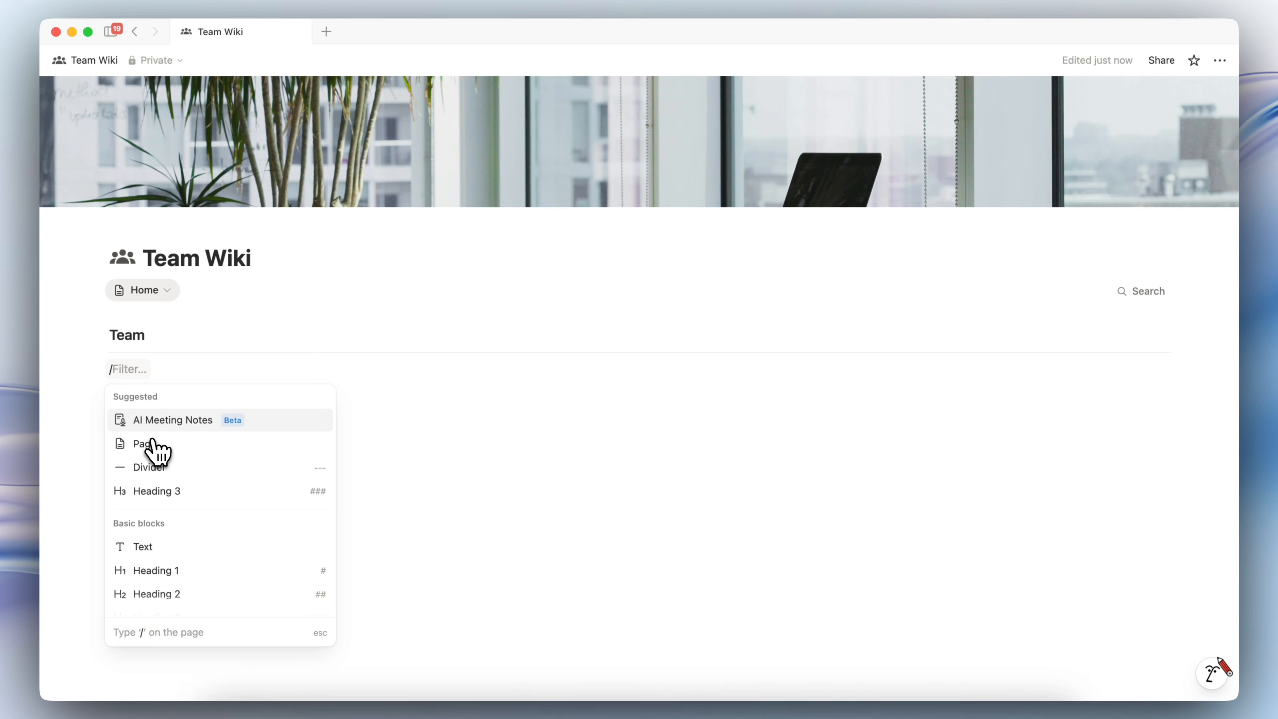
{"action": "type", "text": "page"}
{"action": "key", "text": "Return"}
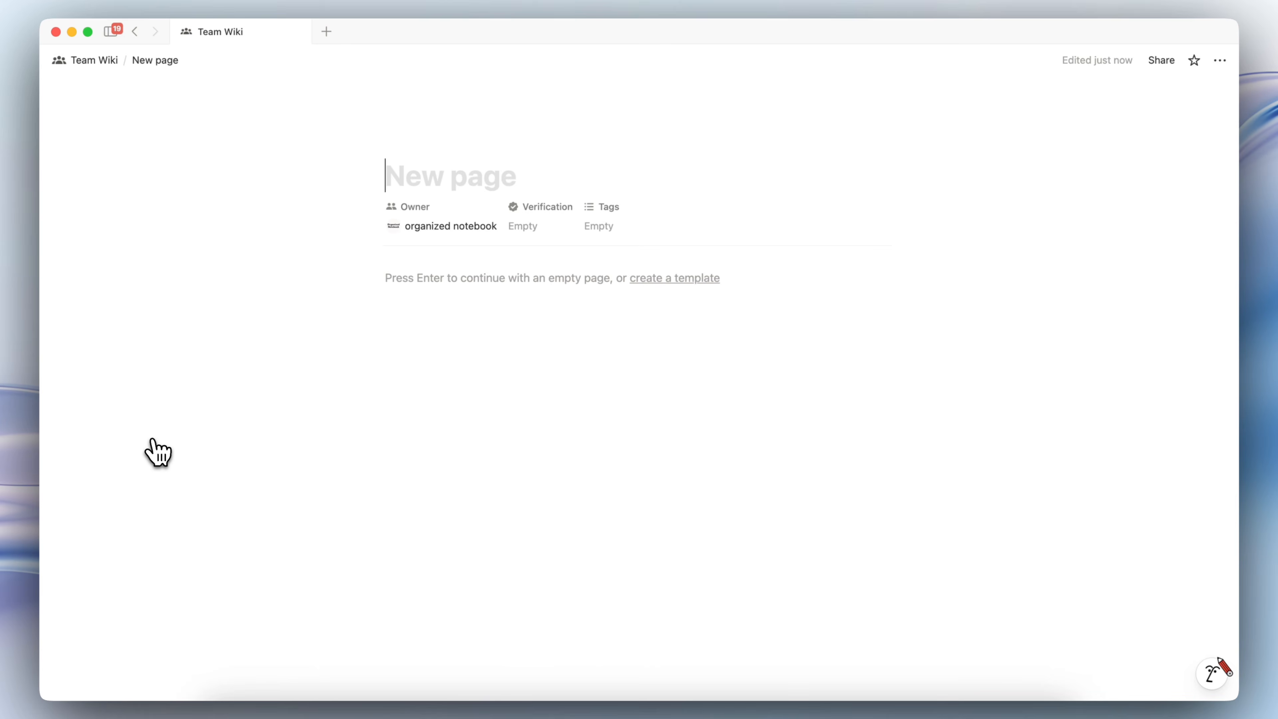
Title the new subpage "Getting Started" and look over its owner, verification and tags properties and the property types that can be added
{"action": "type", "text": "Getting Started"}
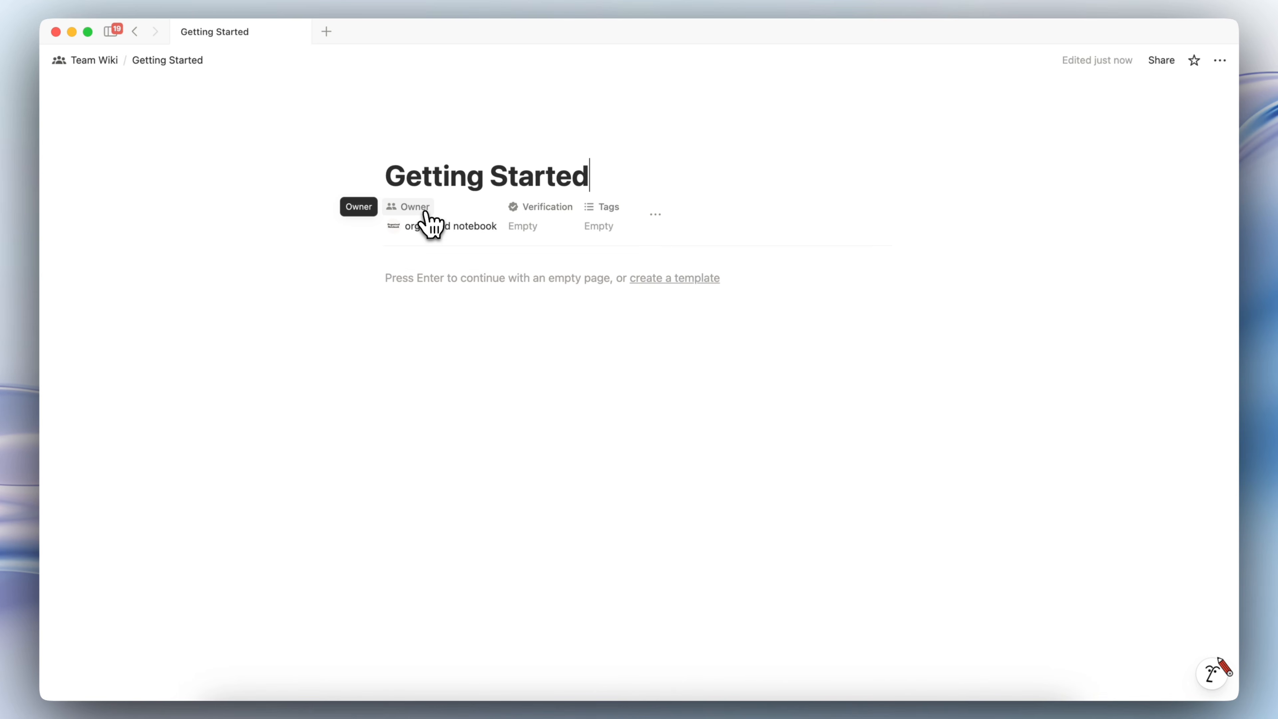
{"action": "left_click", "coordinate": [424, 211]}
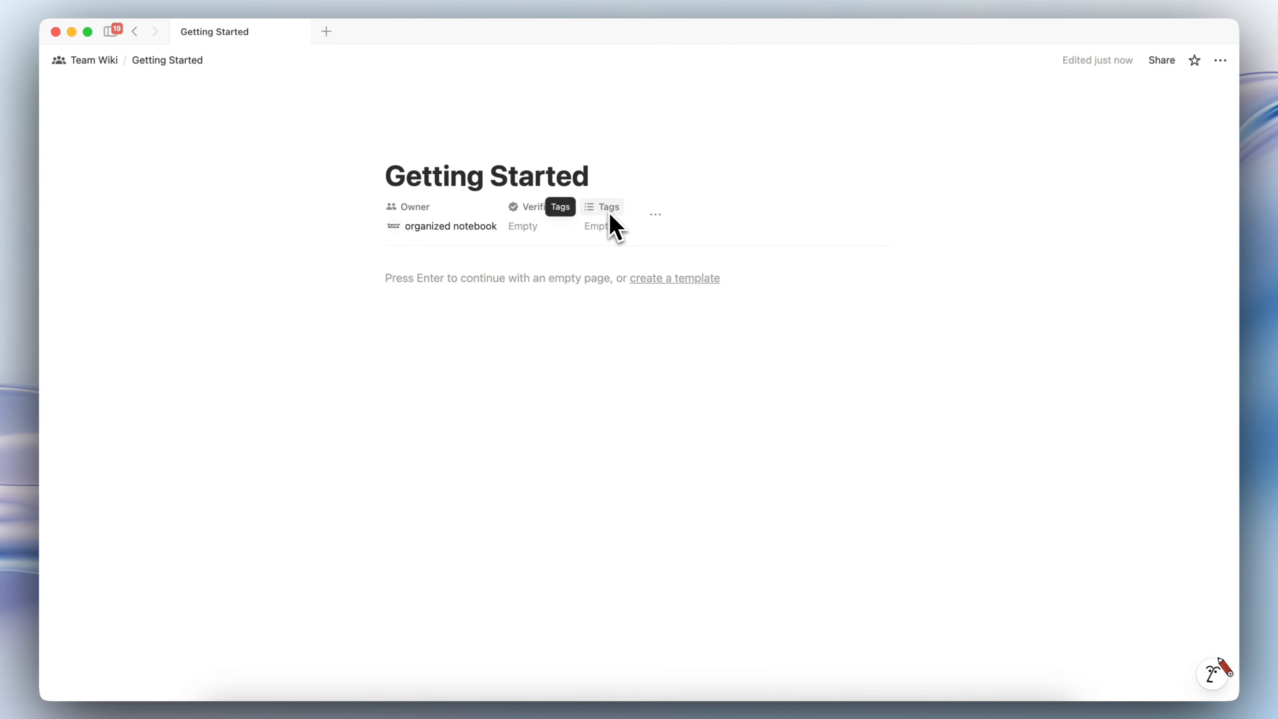
{"action": "left_click", "coordinate": [655, 214]}
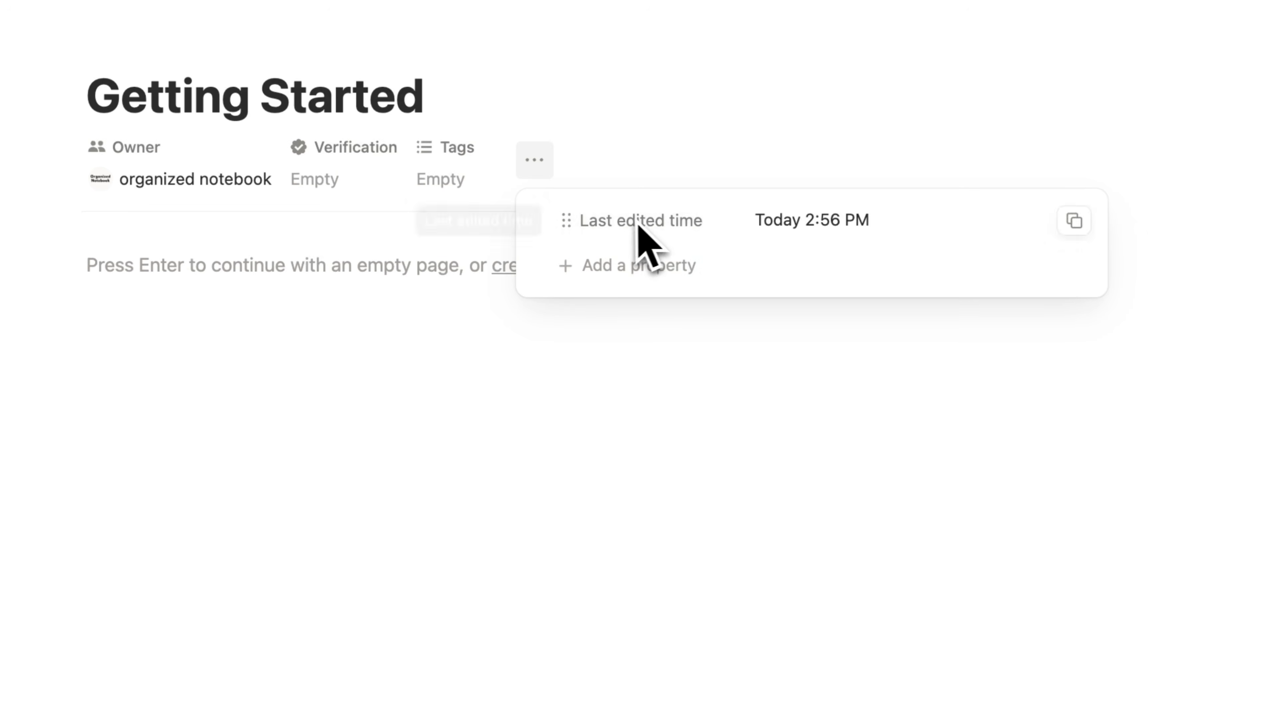
{"action": "left_click", "coordinate": [630, 277]}
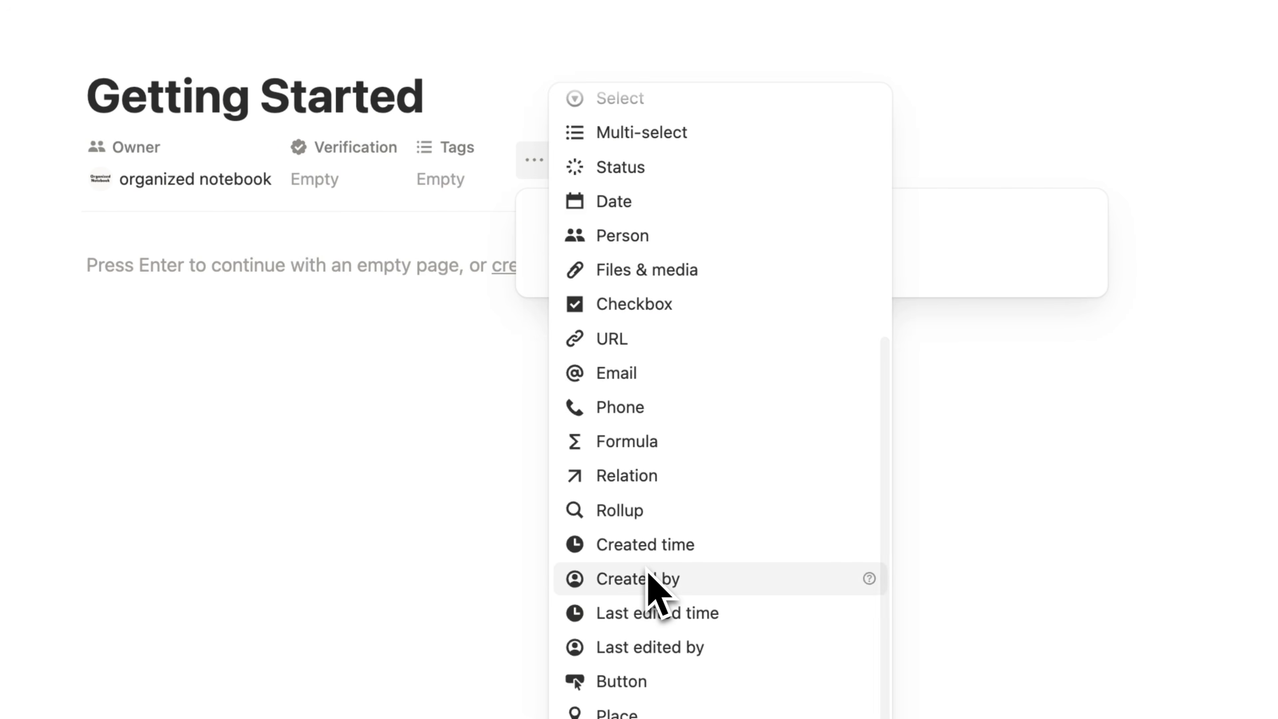
{"action": "left_click", "coordinate": [831, 142]}
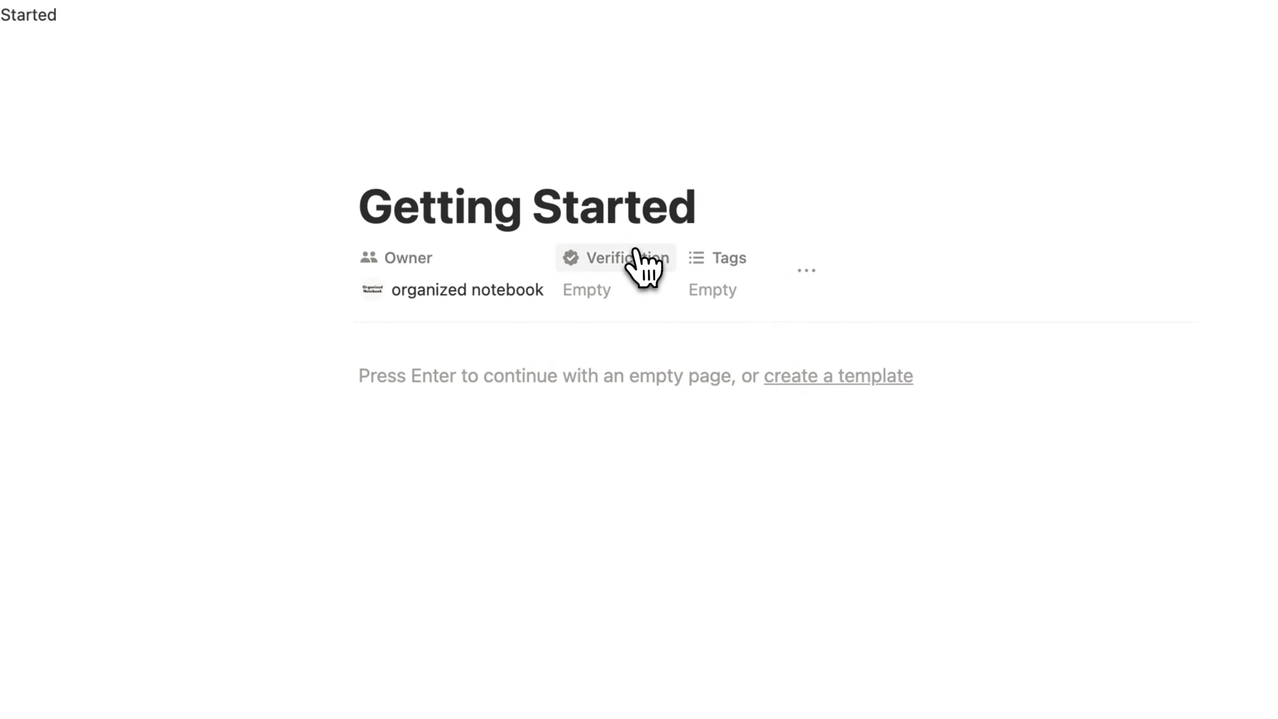
{"action": "left_click", "coordinate": [592, 237]}
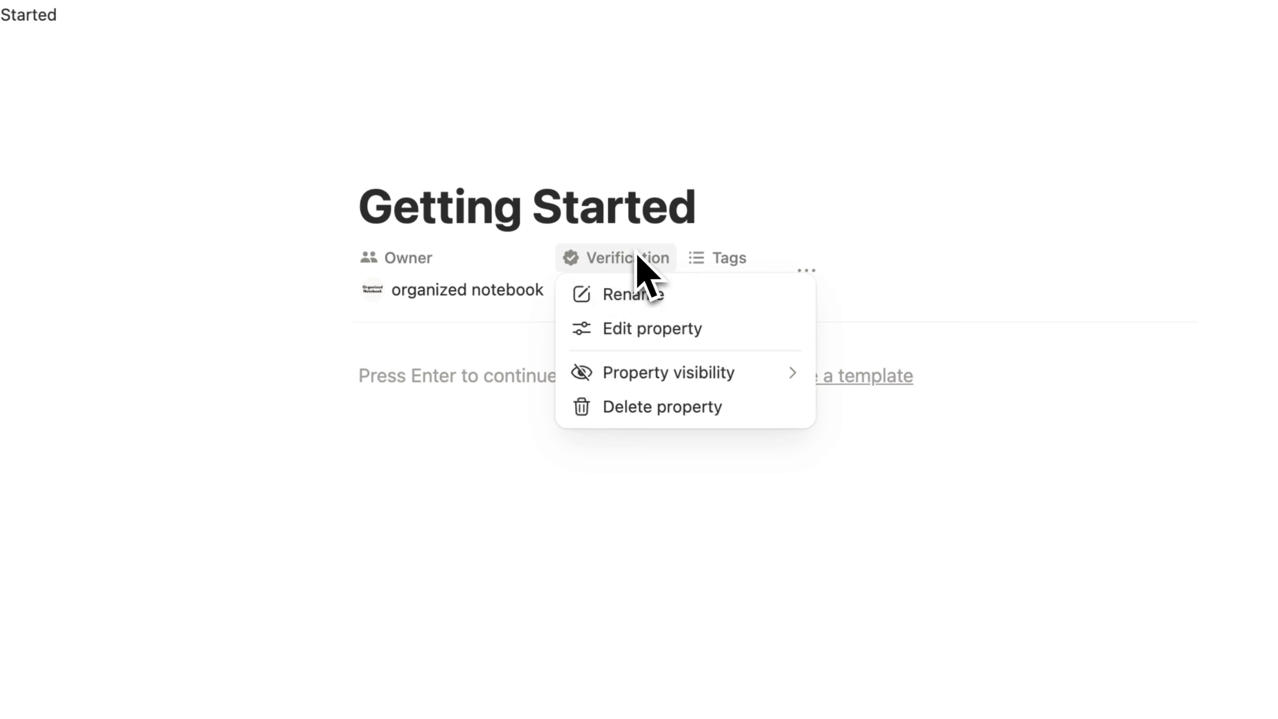
{"action": "left_click", "coordinate": [712, 257]}
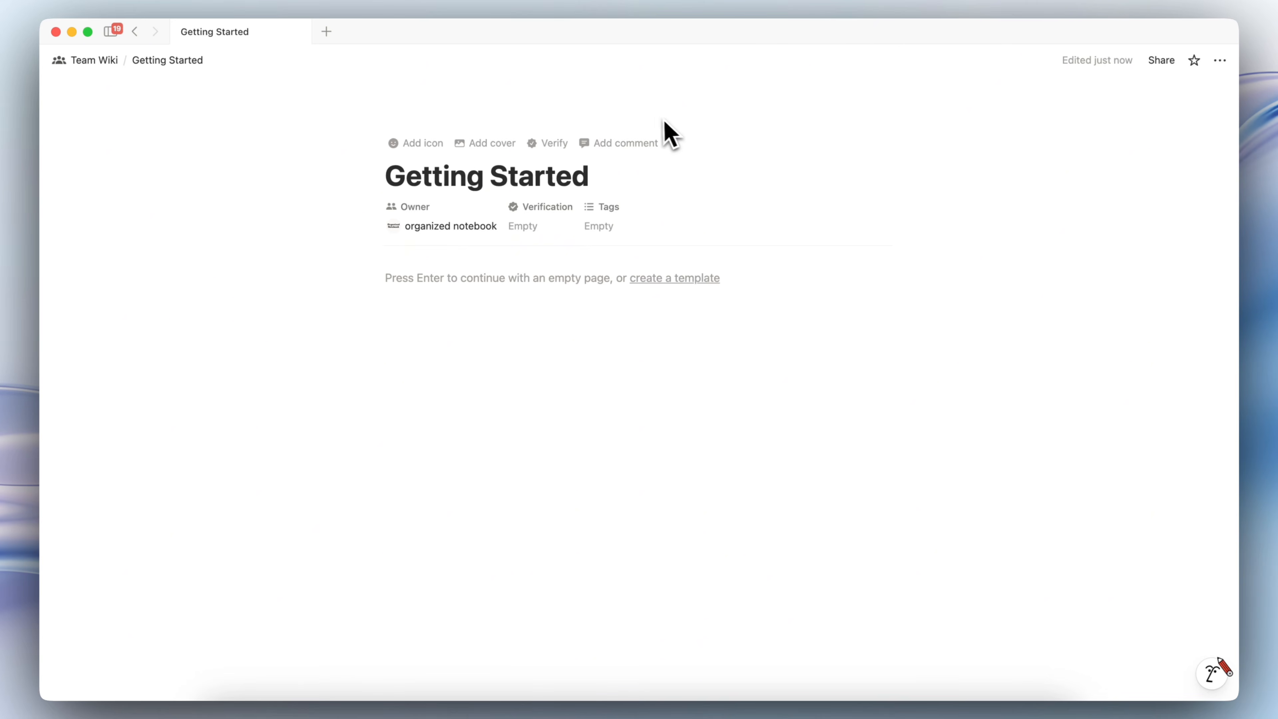
Return to the Team Wiki home page and give the Getting Started subpage a circled play icon
{"action": "left_click", "coordinate": [95, 60]}
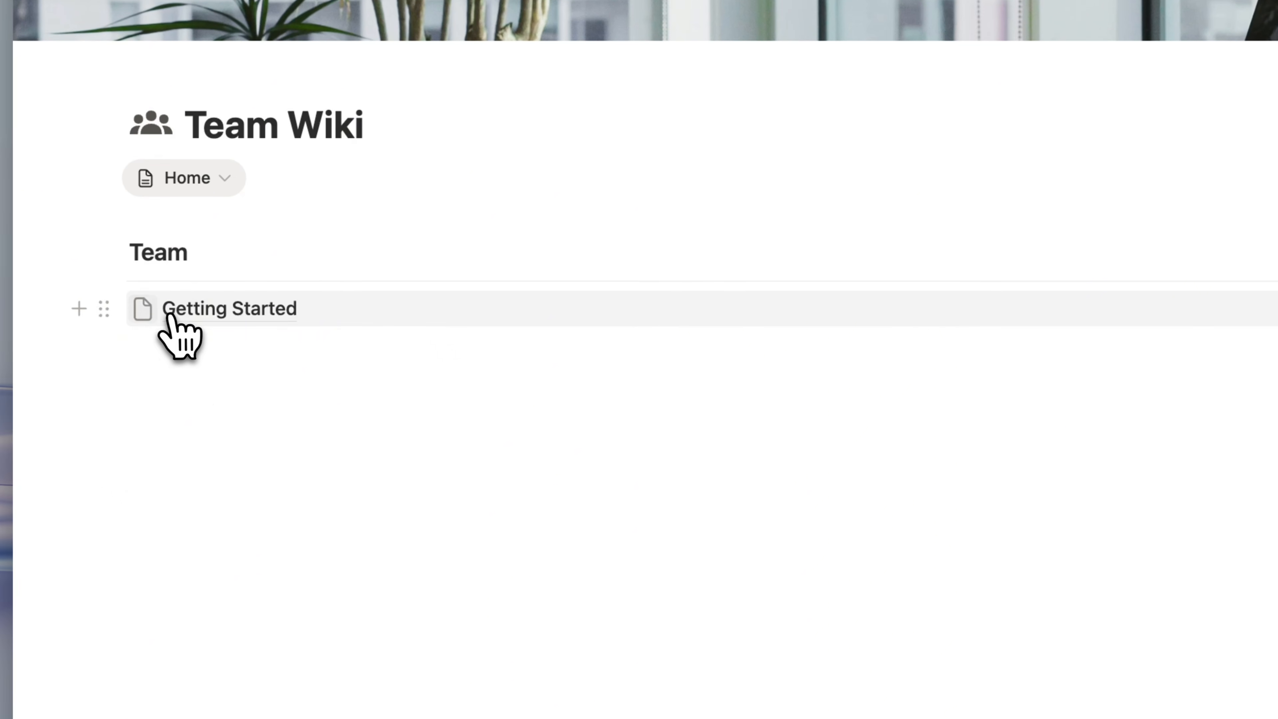
{"action": "left_click", "coordinate": [143, 600]}
{"action": "left_click", "coordinate": [133, 356]}
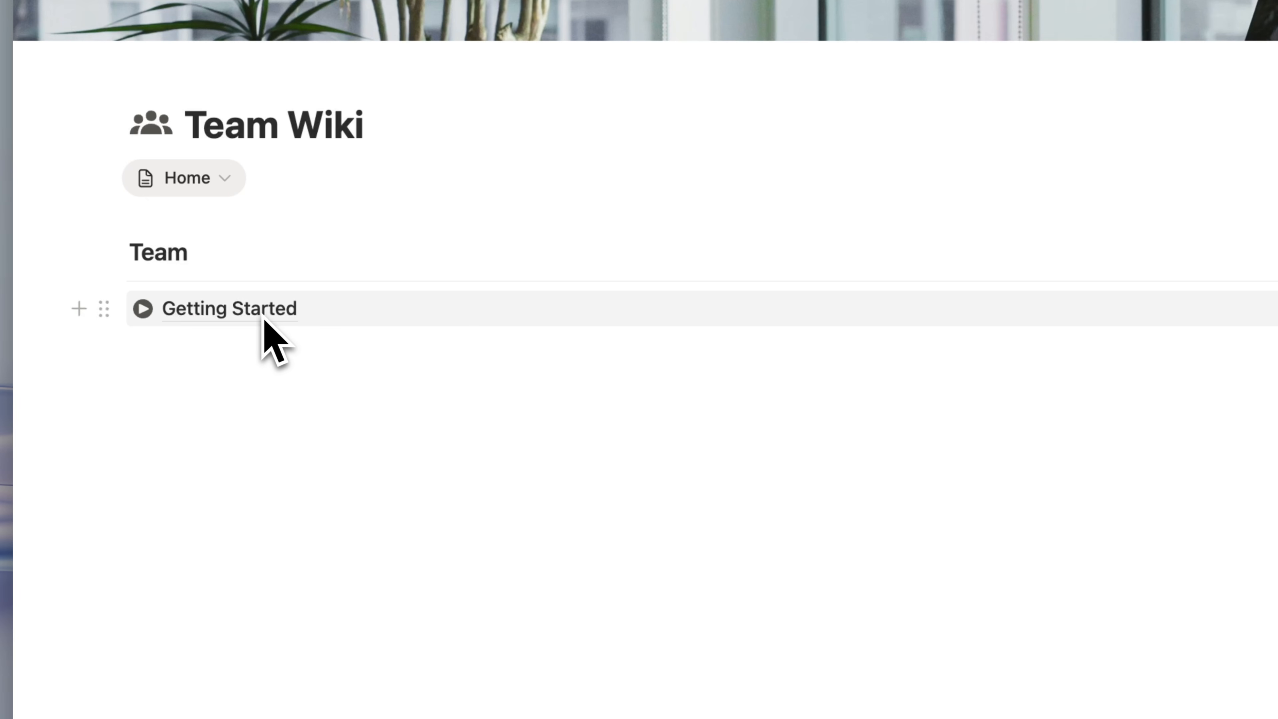
{"action": "mouse_move", "coordinate": [263, 314]}
Insert a subpage titled "Mission, Vision, Values" below Getting Started in the Team section
{"action": "left_click", "coordinate": [220, 355]}
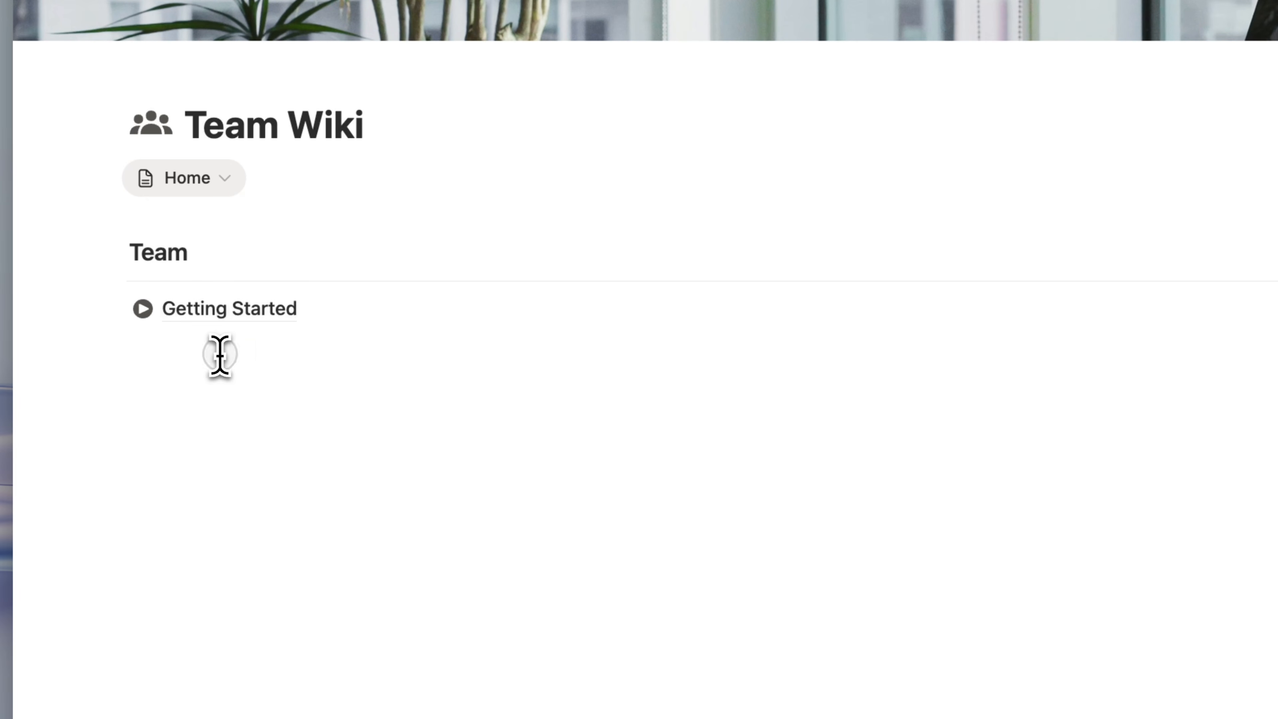
{"action": "type", "text": "/pag"}
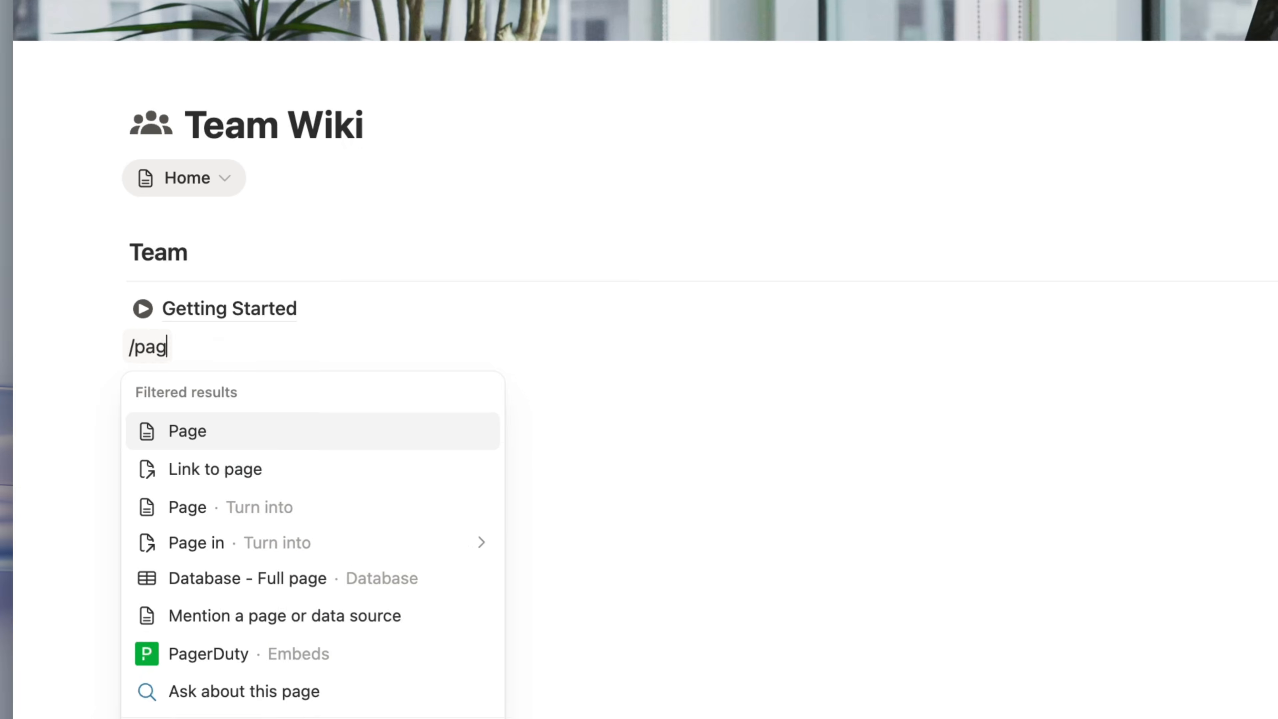
{"action": "key", "text": "Return"}
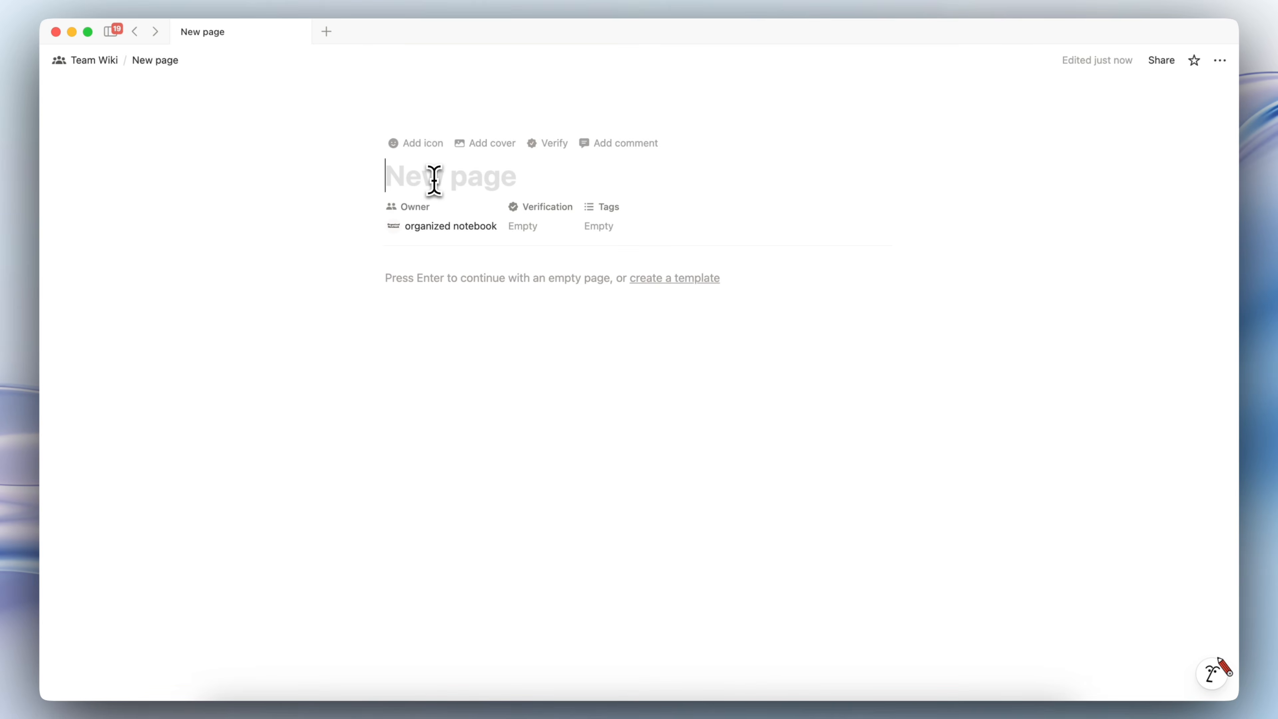
{"action": "type", "text": "Mission, Vision, Values"}
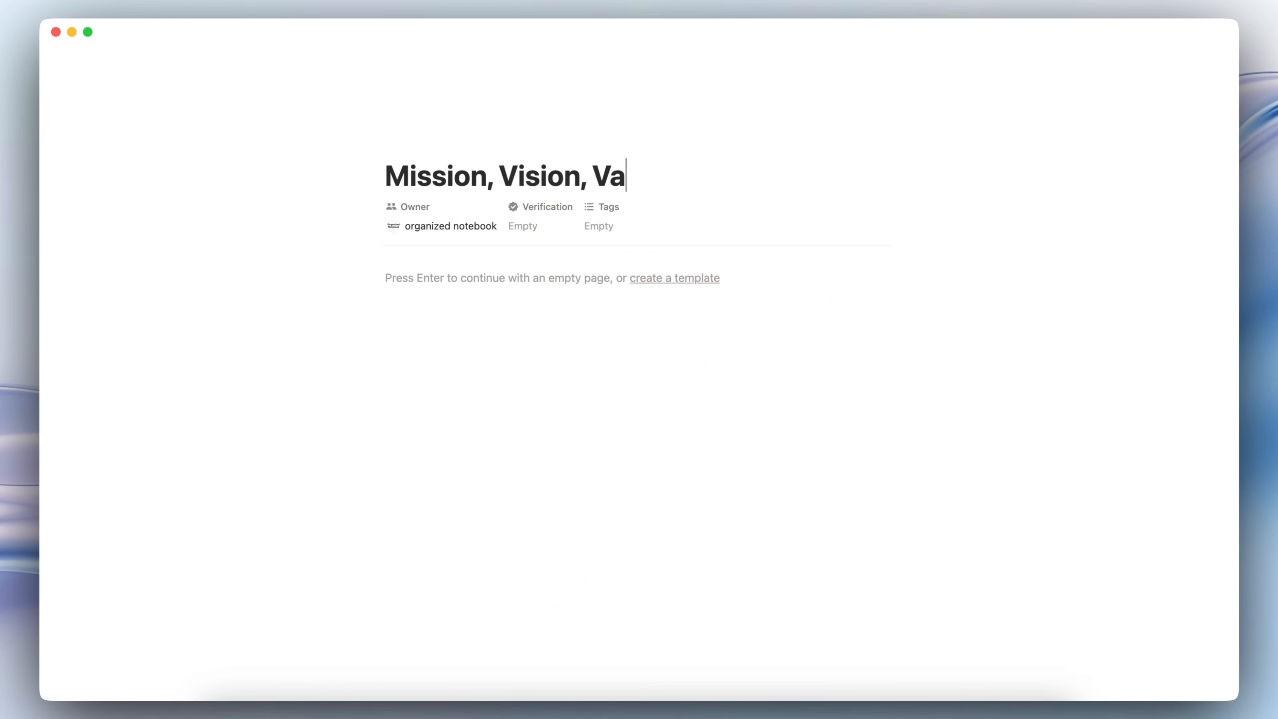
Give the Mission, Vision, Values page a solid star icon and a meeting-room cover photo with pink chairs
{"action": "left_click", "coordinate": [428, 144]}
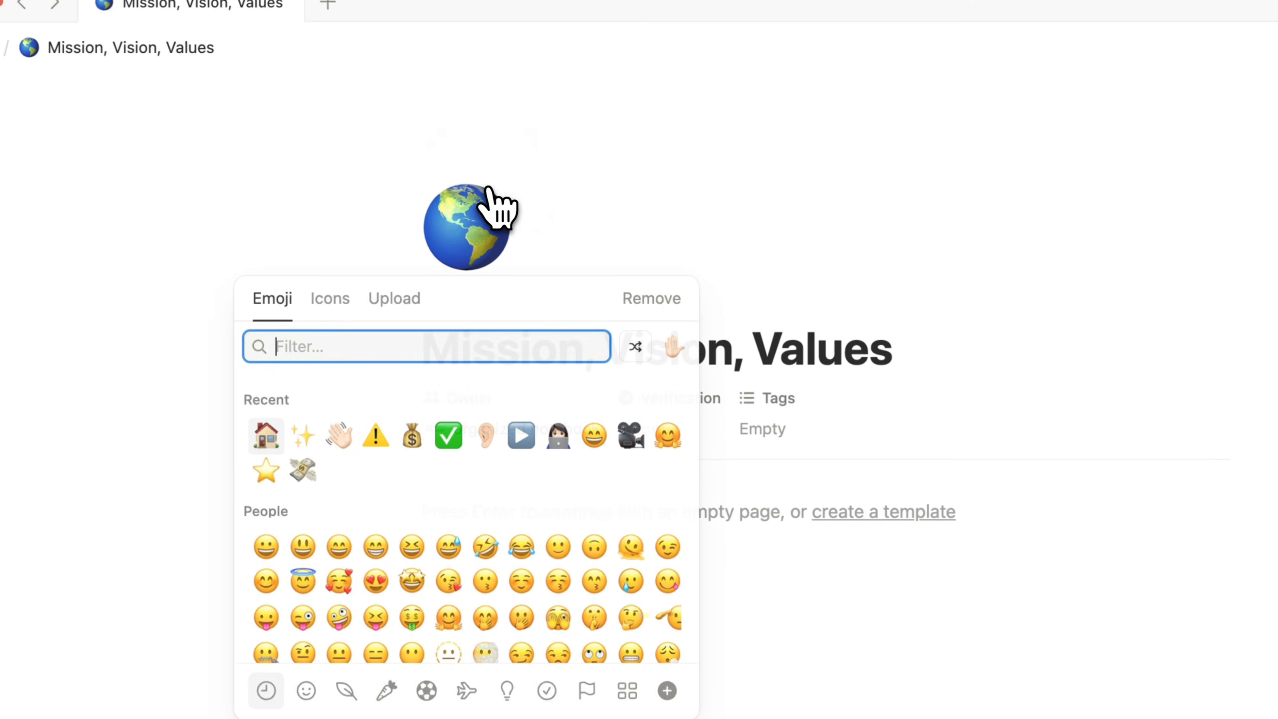
{"action": "left_click", "coordinate": [322, 317]}
{"action": "type", "text": "star"}
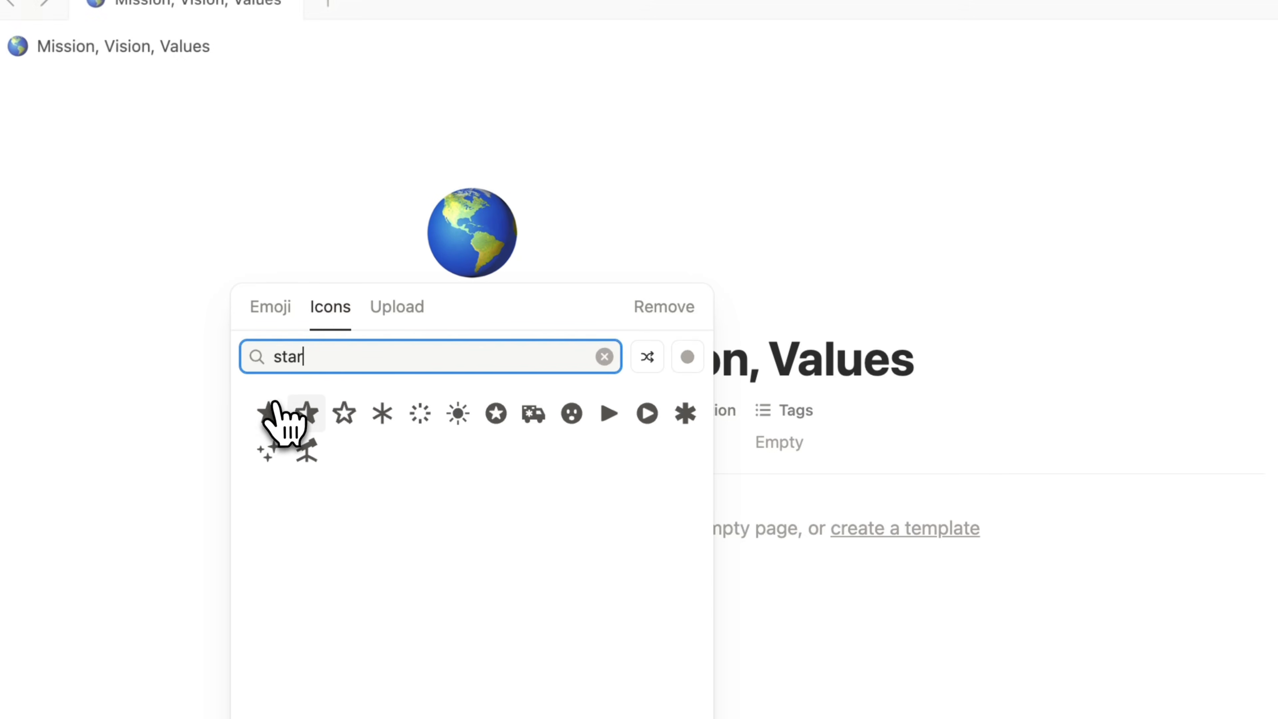
{"action": "left_click", "coordinate": [272, 413]}
{"action": "left_click", "coordinate": [523, 310]}
{"action": "left_click", "coordinate": [1184, 163]}
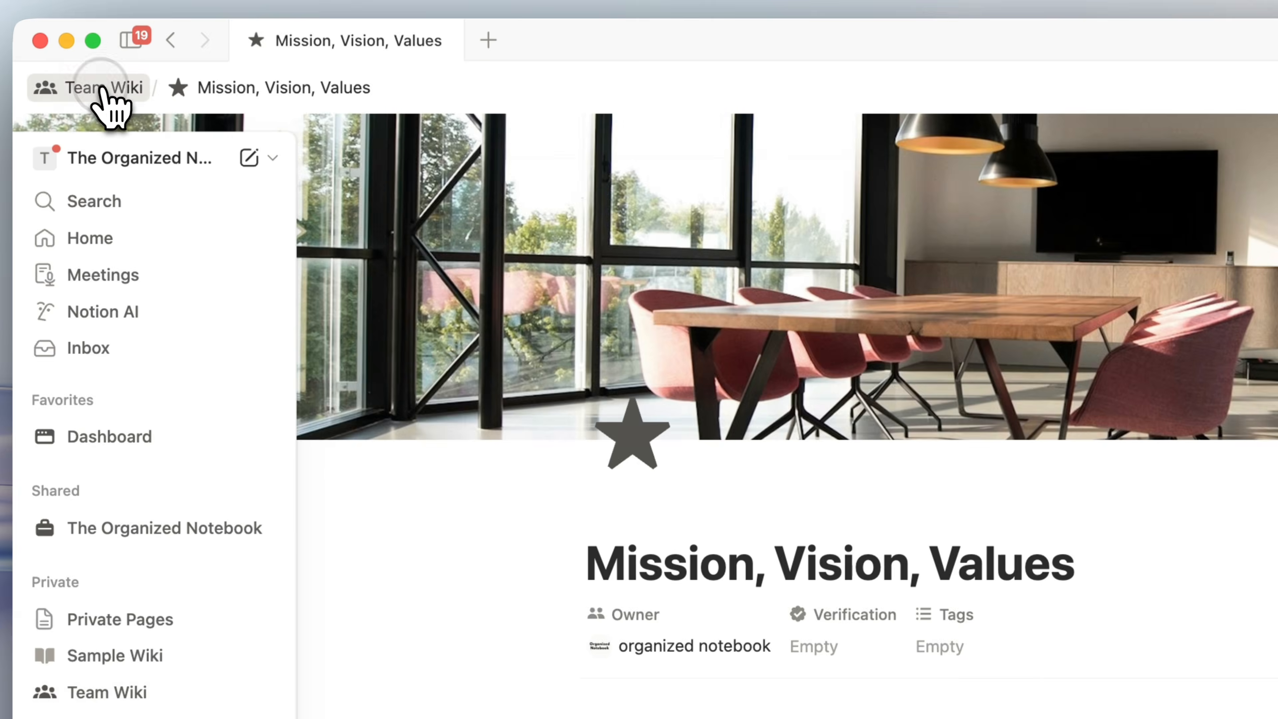
Go back to the Team Wiki home page and add a subpage titled "Vacation Policy" below Mission, Vision, Values
{"action": "left_click", "coordinate": [98, 90]}
{"action": "left_click", "coordinate": [706, 635]}
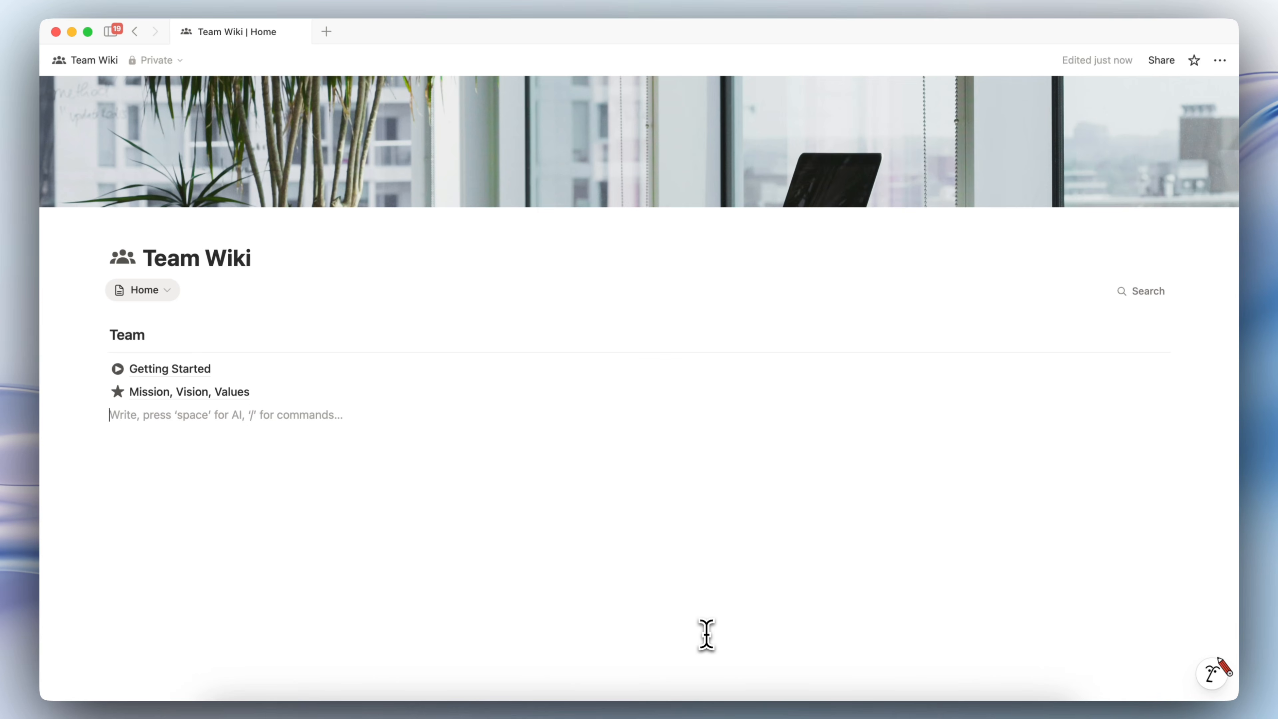
{"action": "type", "text": "/page"}
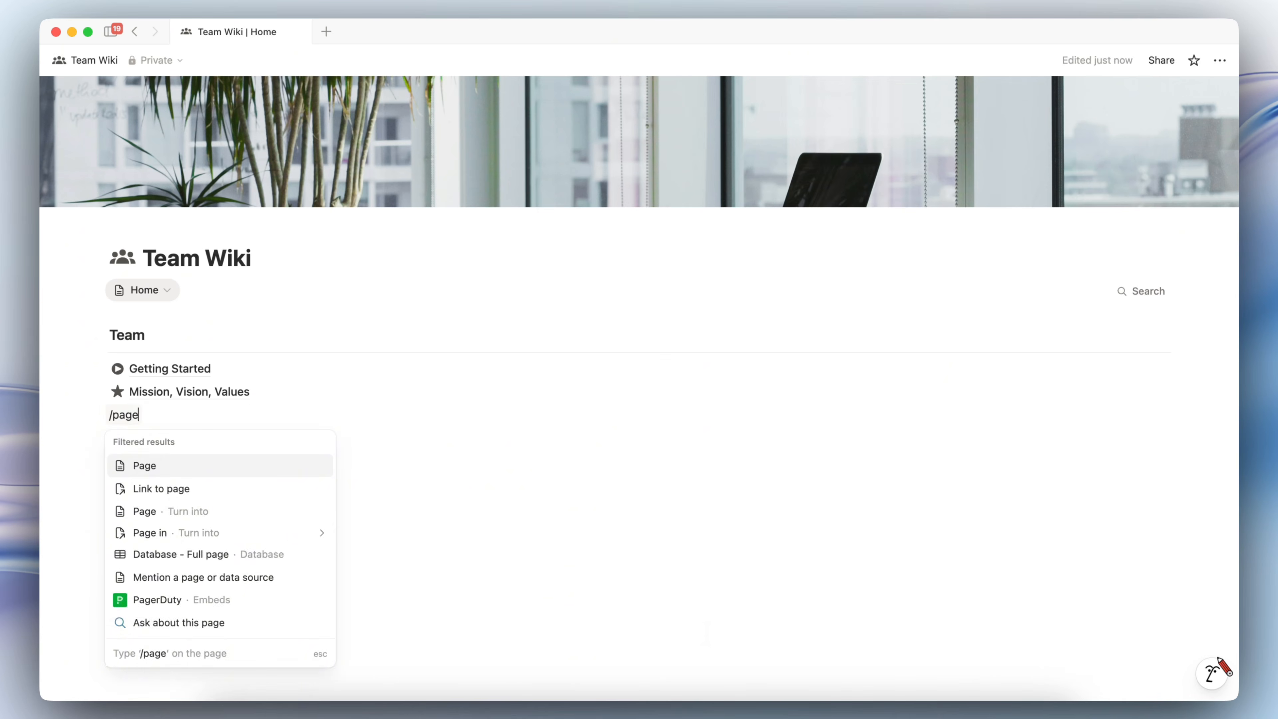
{"action": "key", "text": "Return"}
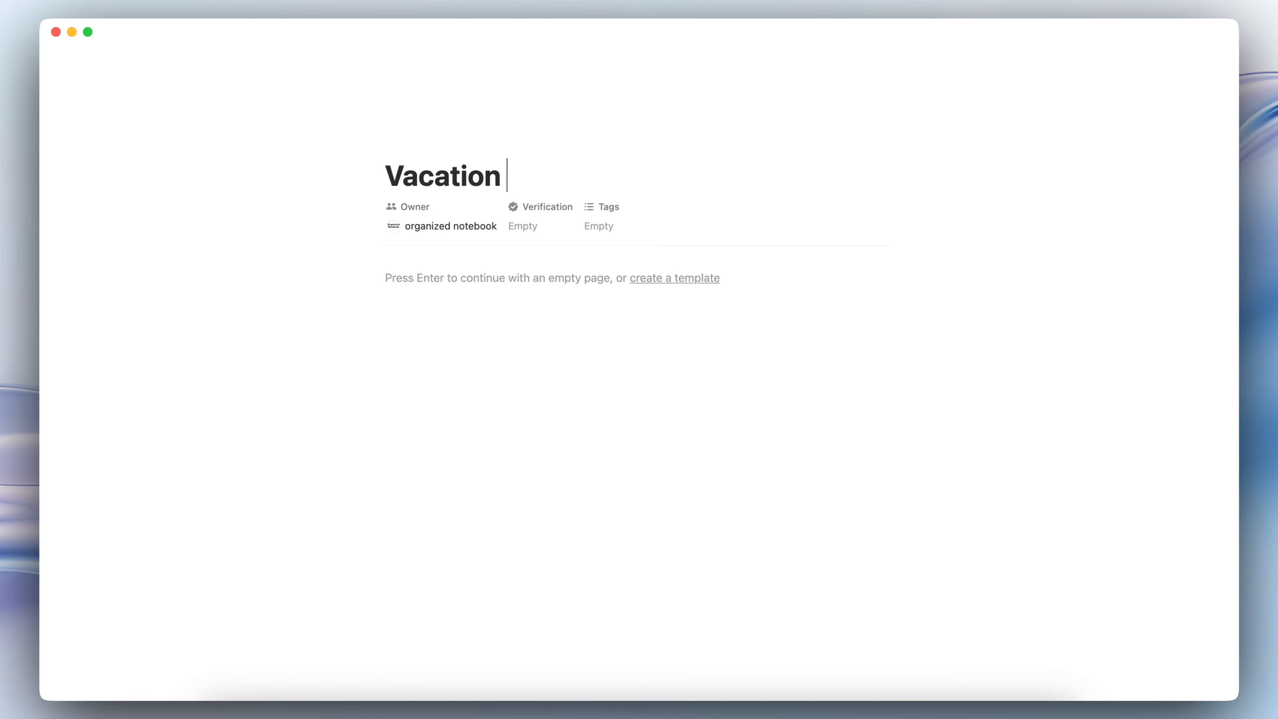
{"action": "type", "text": "Vacation Policy"}
{"action": "key", "text": "Return"}
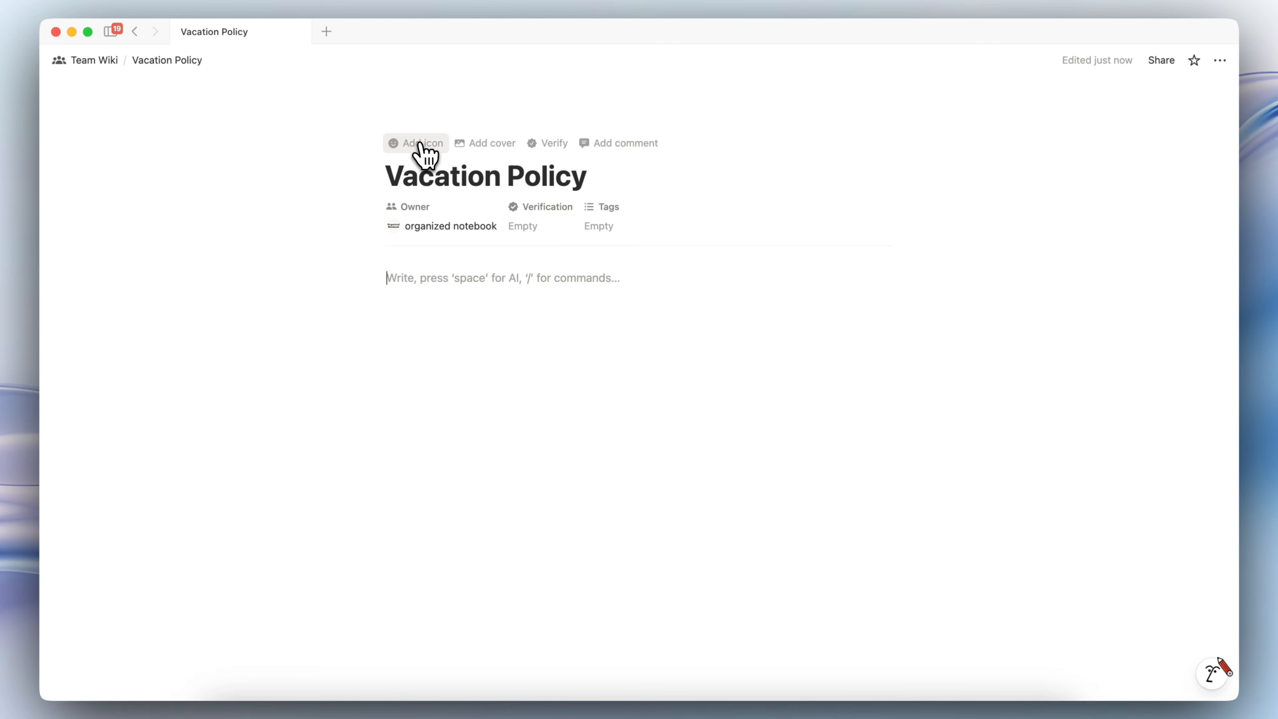
Give the Vacation Policy page a palm tree icon and a beach cover photo with a thatched umbrella
{"action": "left_click", "coordinate": [422, 144]}
{"action": "left_click", "coordinate": [330, 220]}
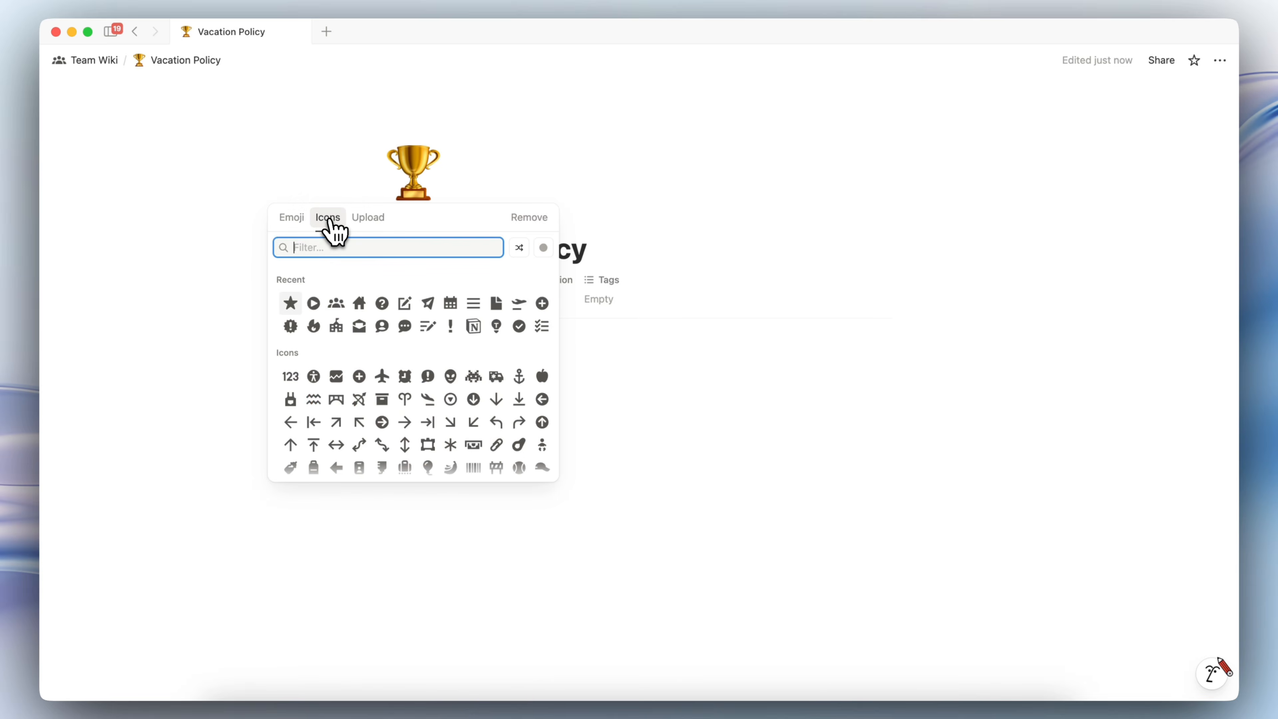
{"action": "left_click", "coordinate": [290, 303]}
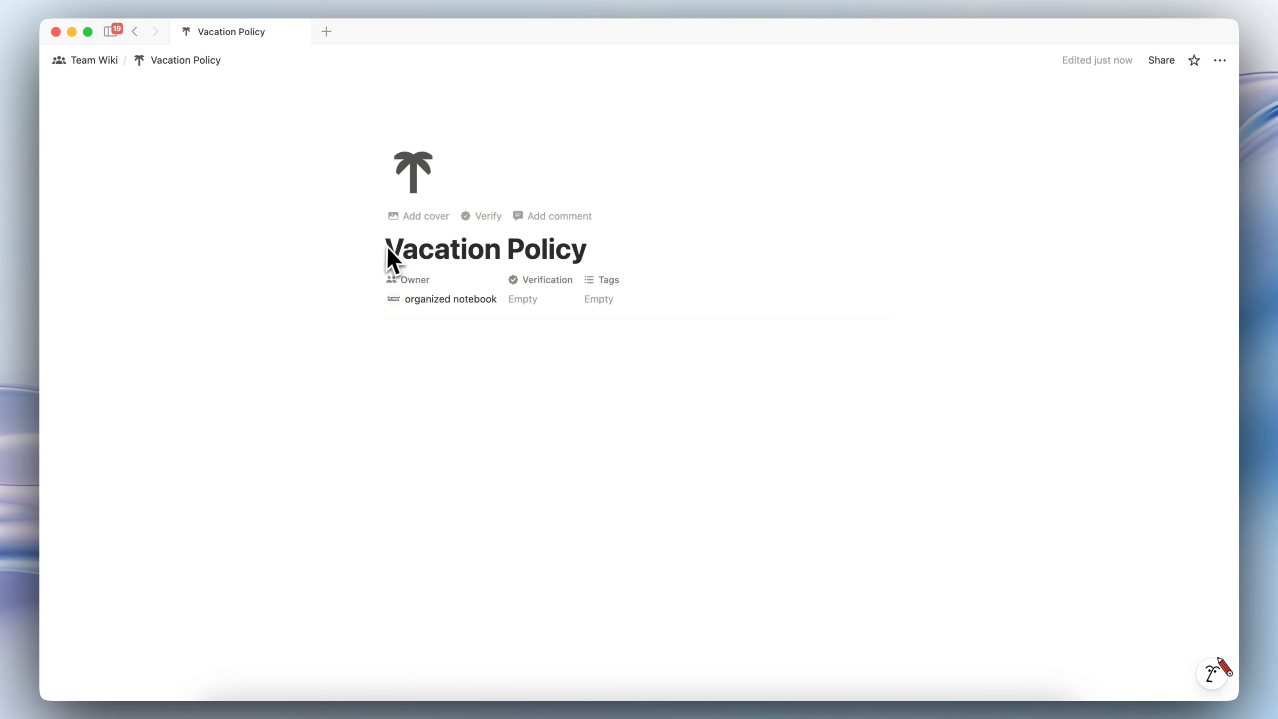
{"action": "left_click", "coordinate": [423, 220]}
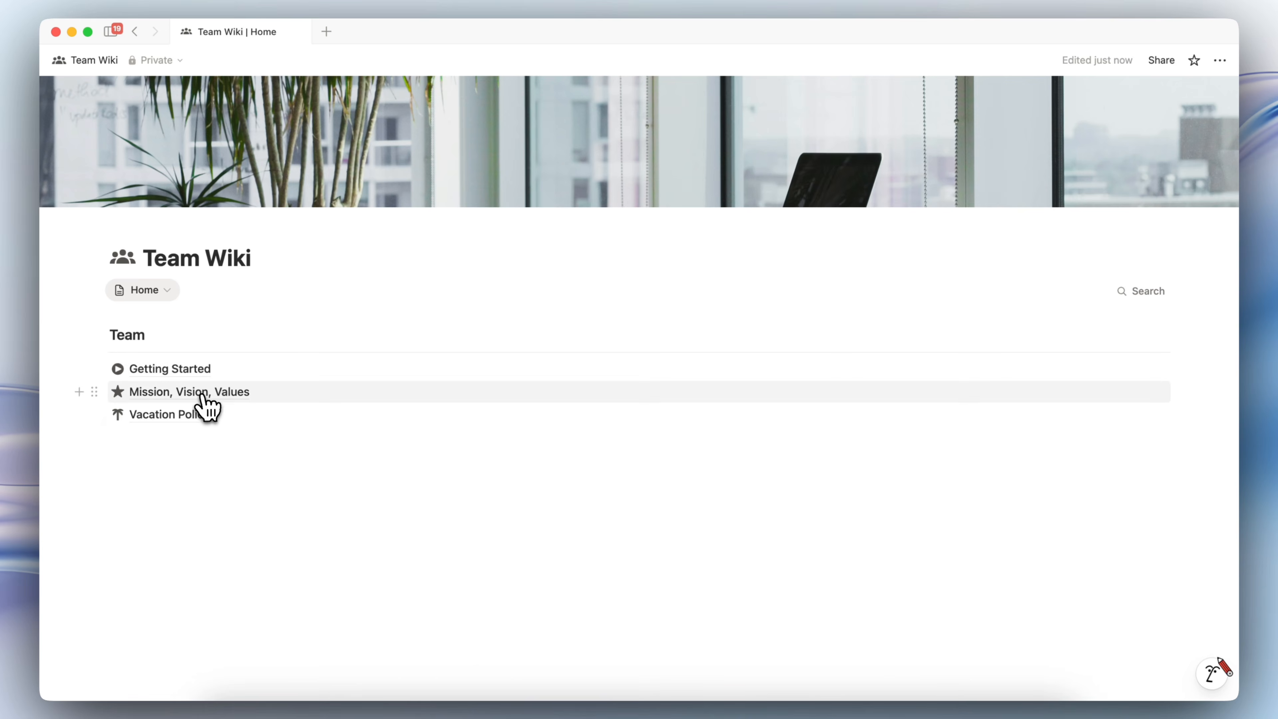
Open the Vacation Policy page from the wiki home, assign it a new "Policy" tag and verify it for 30 days
{"action": "mouse_move", "coordinate": [194, 423]}
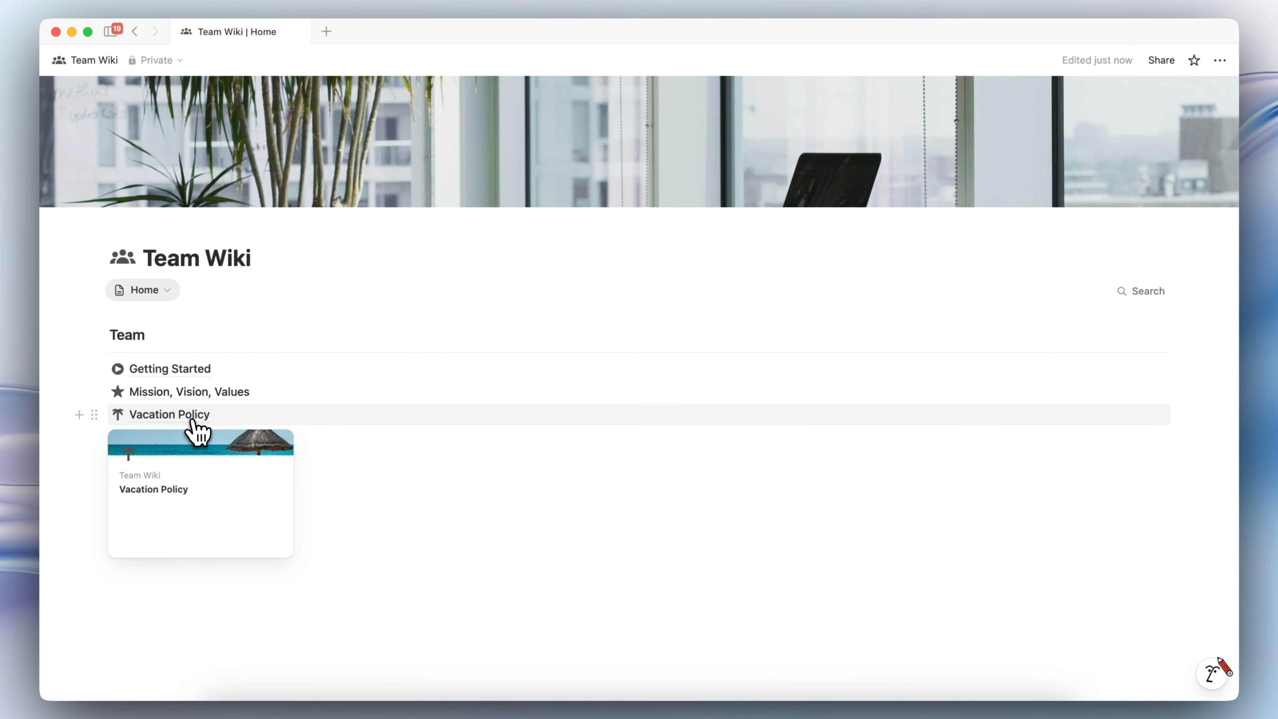
{"action": "left_click", "coordinate": [197, 420]}
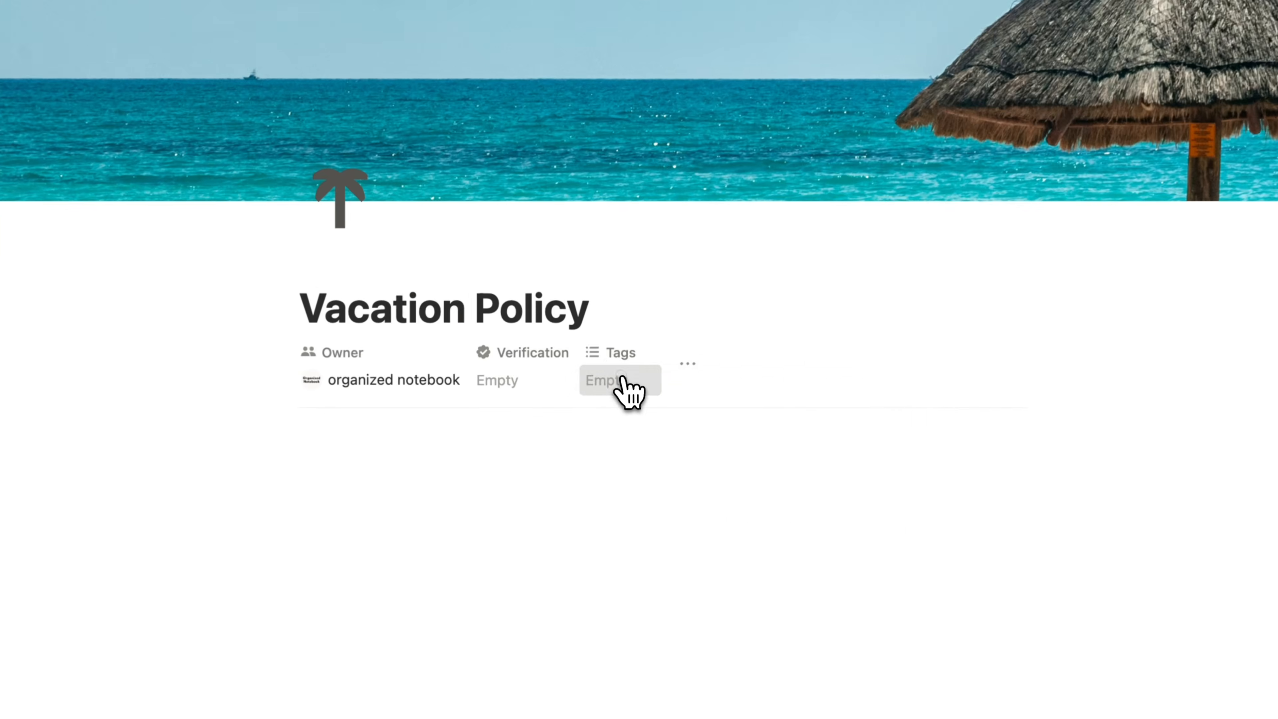
{"action": "left_click", "coordinate": [628, 403]}
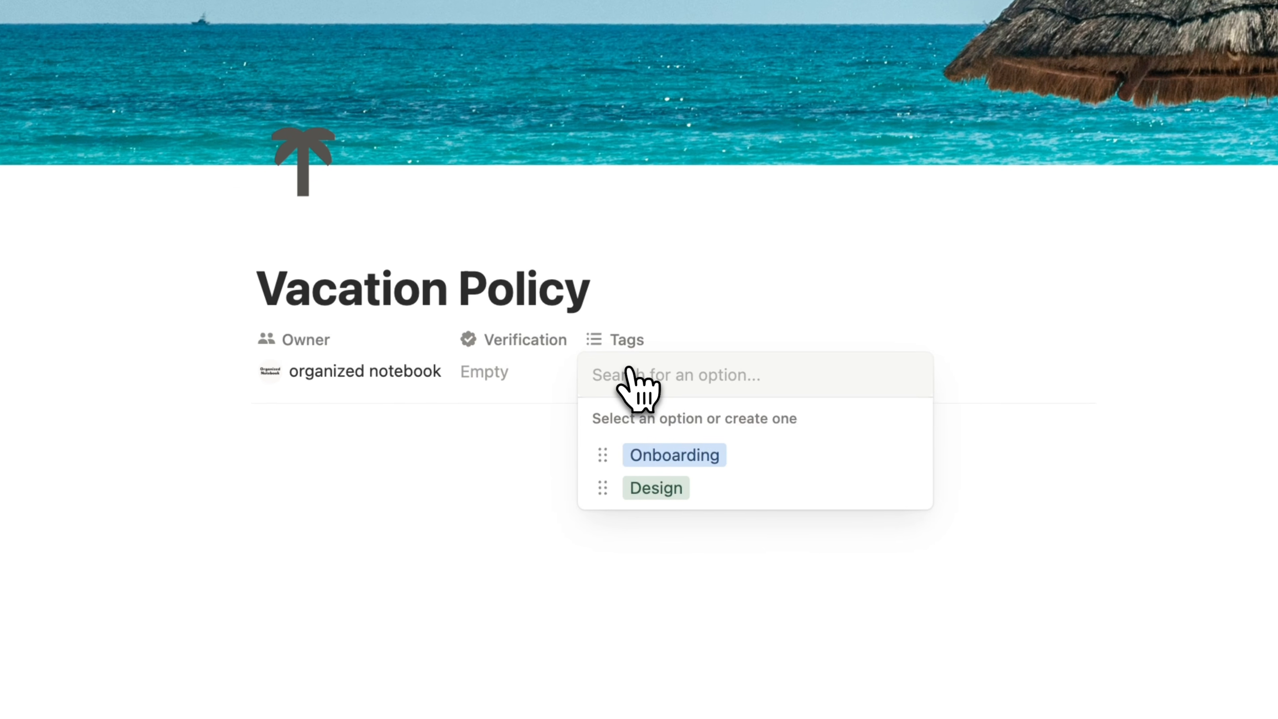
{"action": "type", "text": "Polic"}
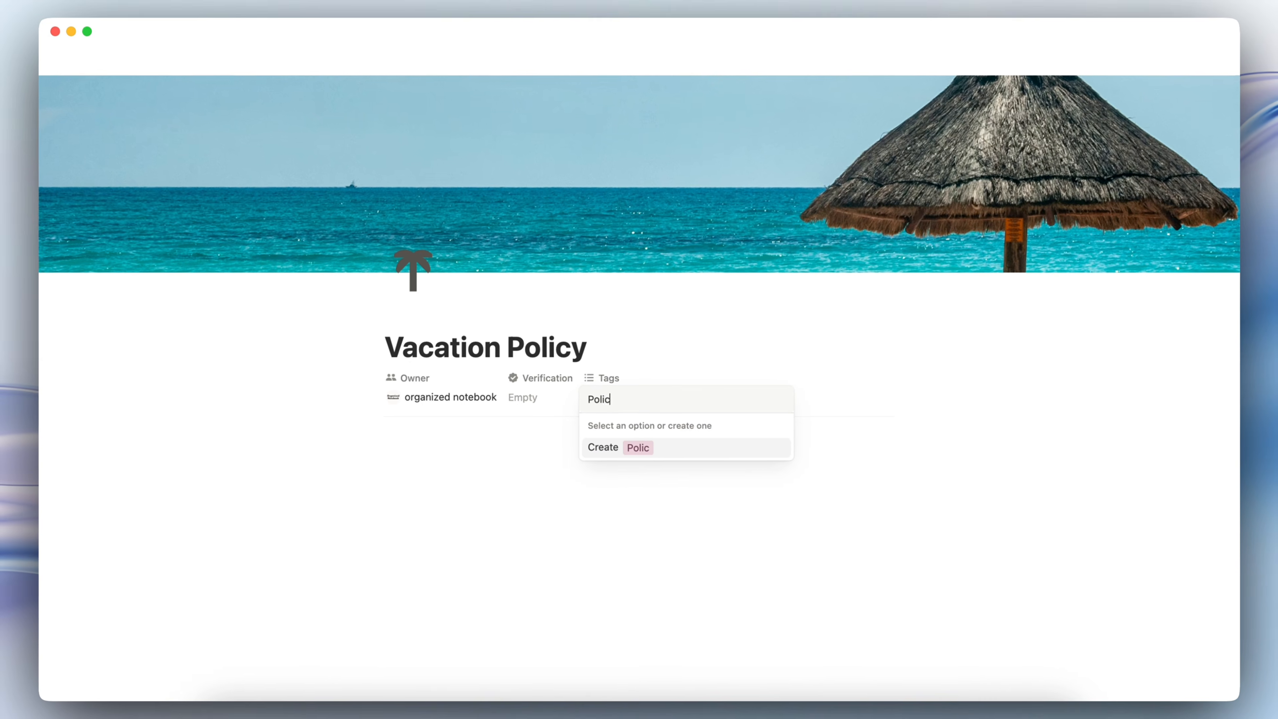
{"action": "type", "text": "y"}
{"action": "key", "text": "Return"}
{"action": "left_click", "coordinate": [516, 401]}
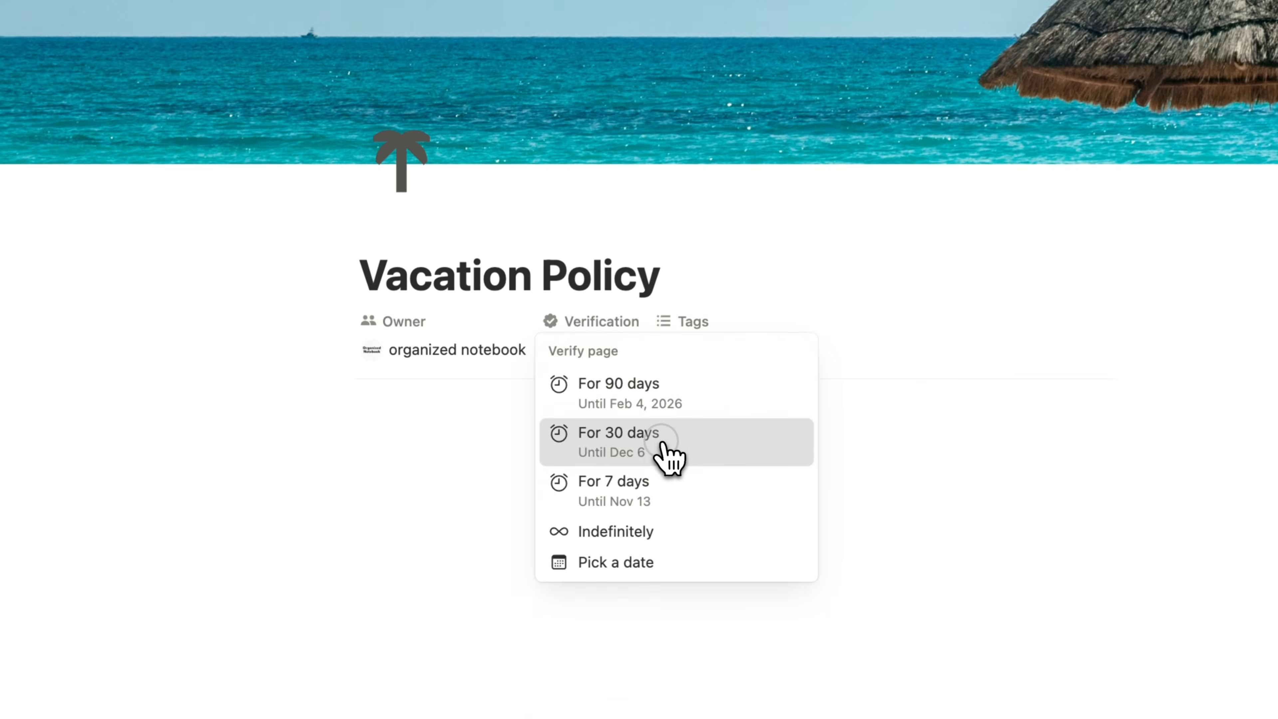
{"action": "left_click", "coordinate": [573, 459]}
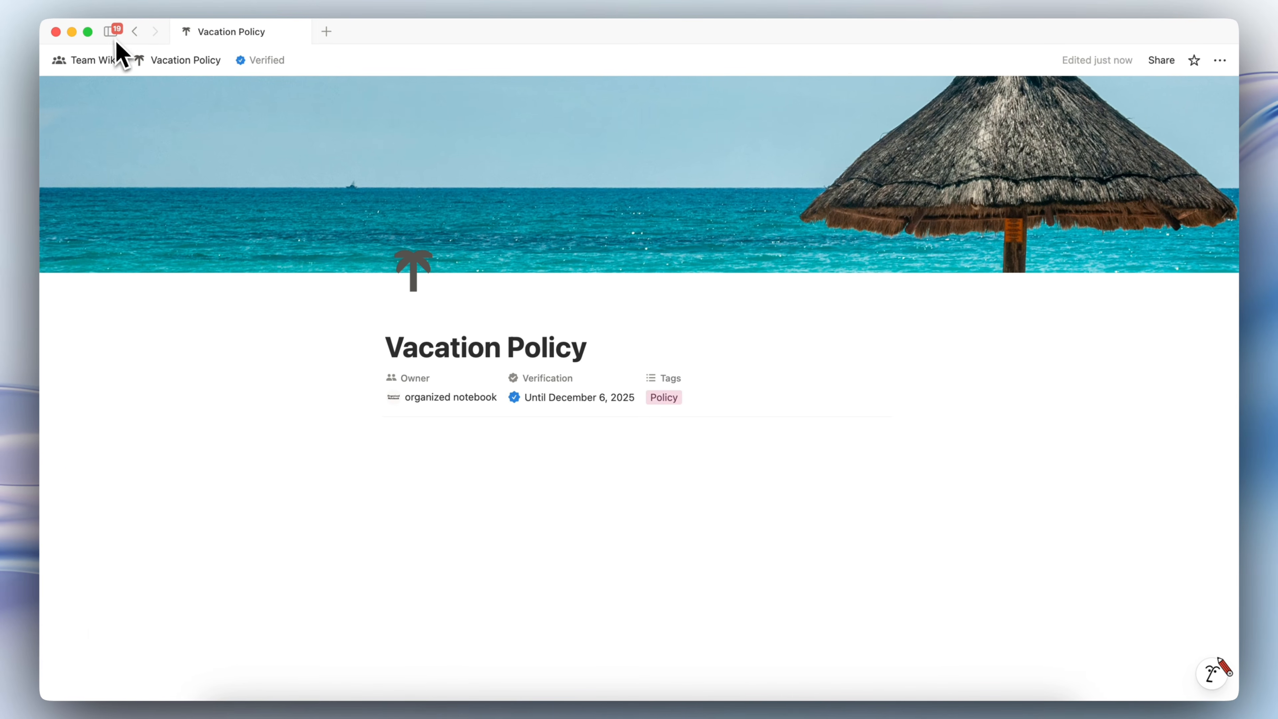
Examine the list of verified pages in the workspace settings, then close the settings
{"action": "mouse_move", "coordinate": [121, 38]}
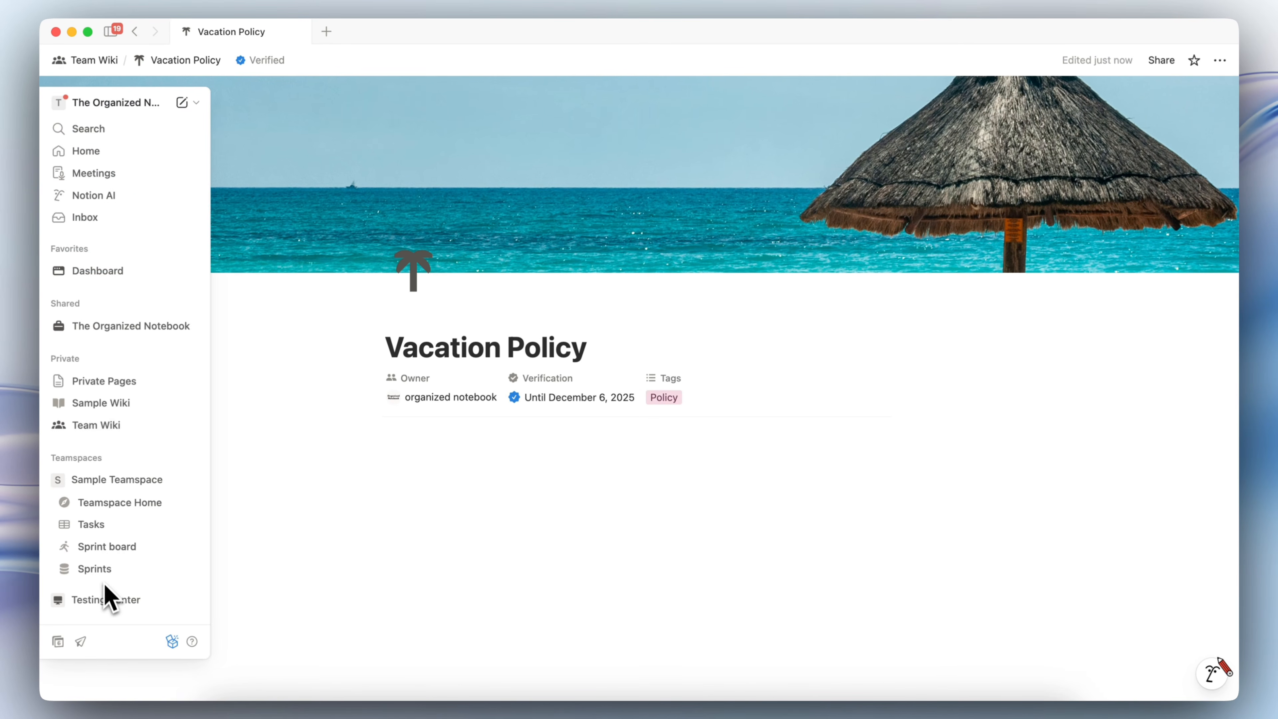
{"action": "scroll", "coordinate": [112, 630], "scroll_direction": "down", "scroll_amount": 3}
{"action": "left_click", "coordinate": [103, 556]}
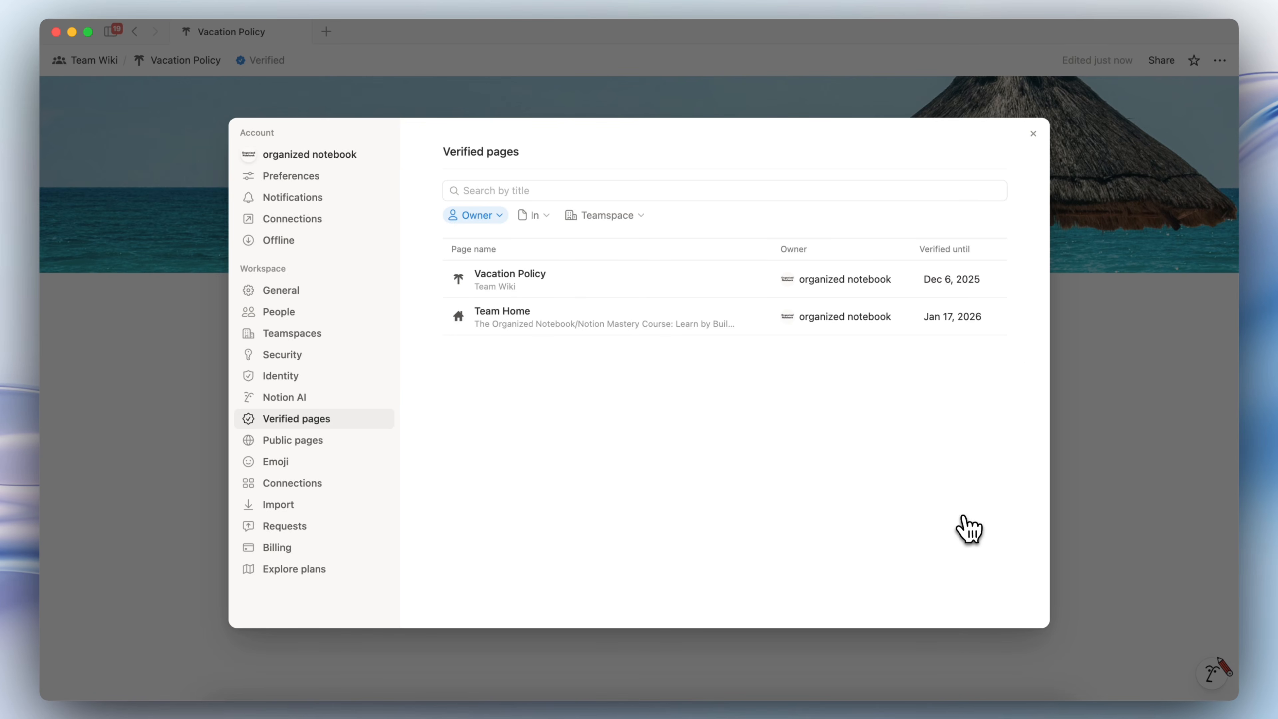
{"action": "left_click", "coordinate": [1088, 308]}
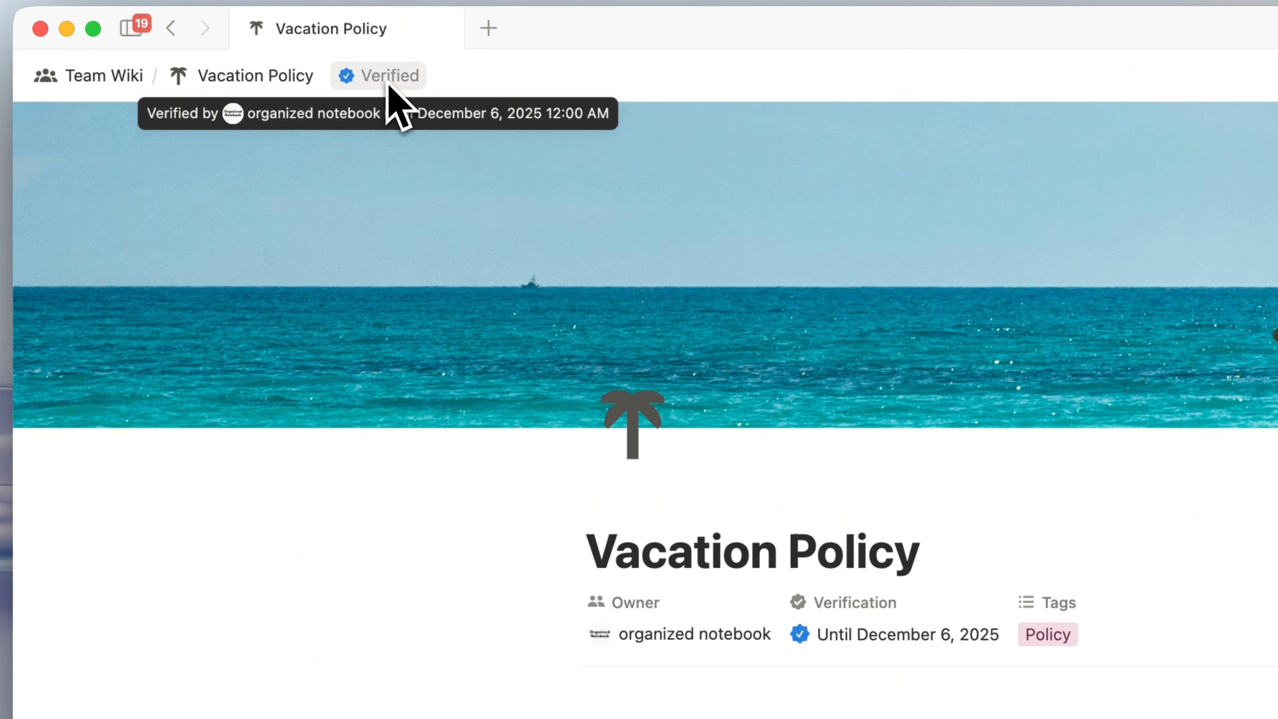
Return to the Team Wiki and display it in the All pages view
{"action": "left_click", "coordinate": [117, 81]}
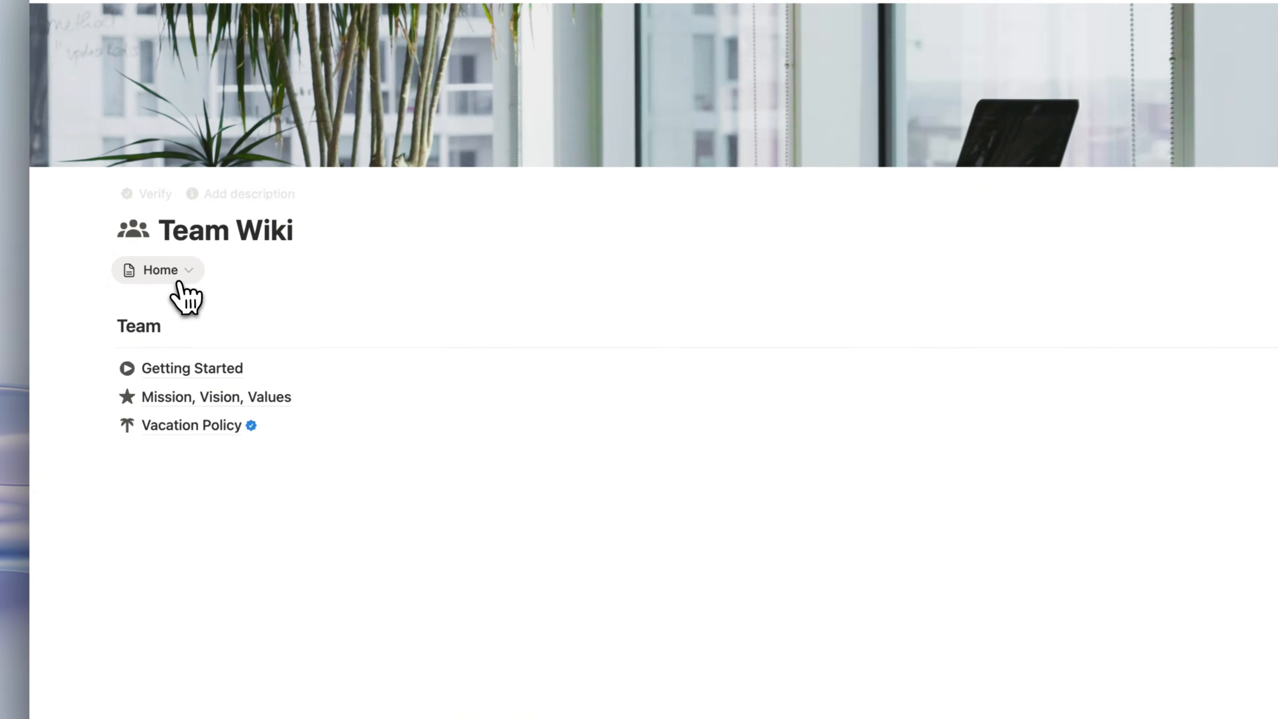
{"action": "left_click", "coordinate": [143, 290]}
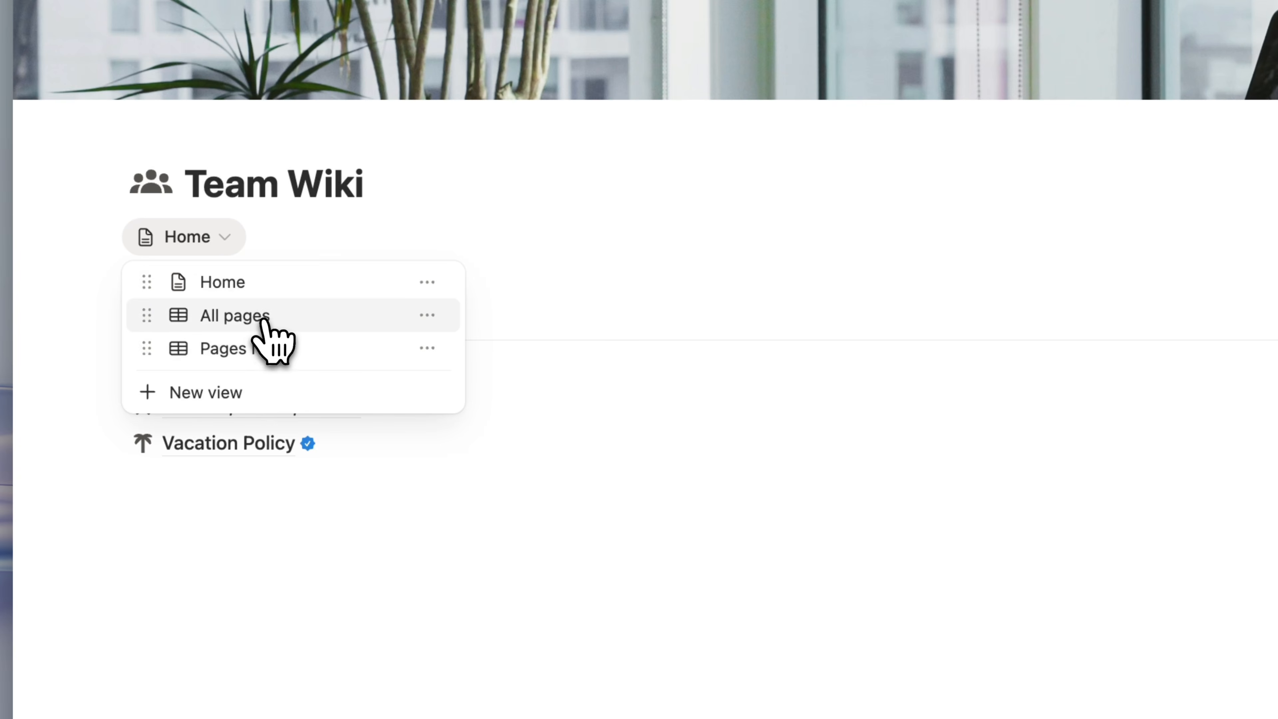
{"action": "left_click", "coordinate": [250, 322]}
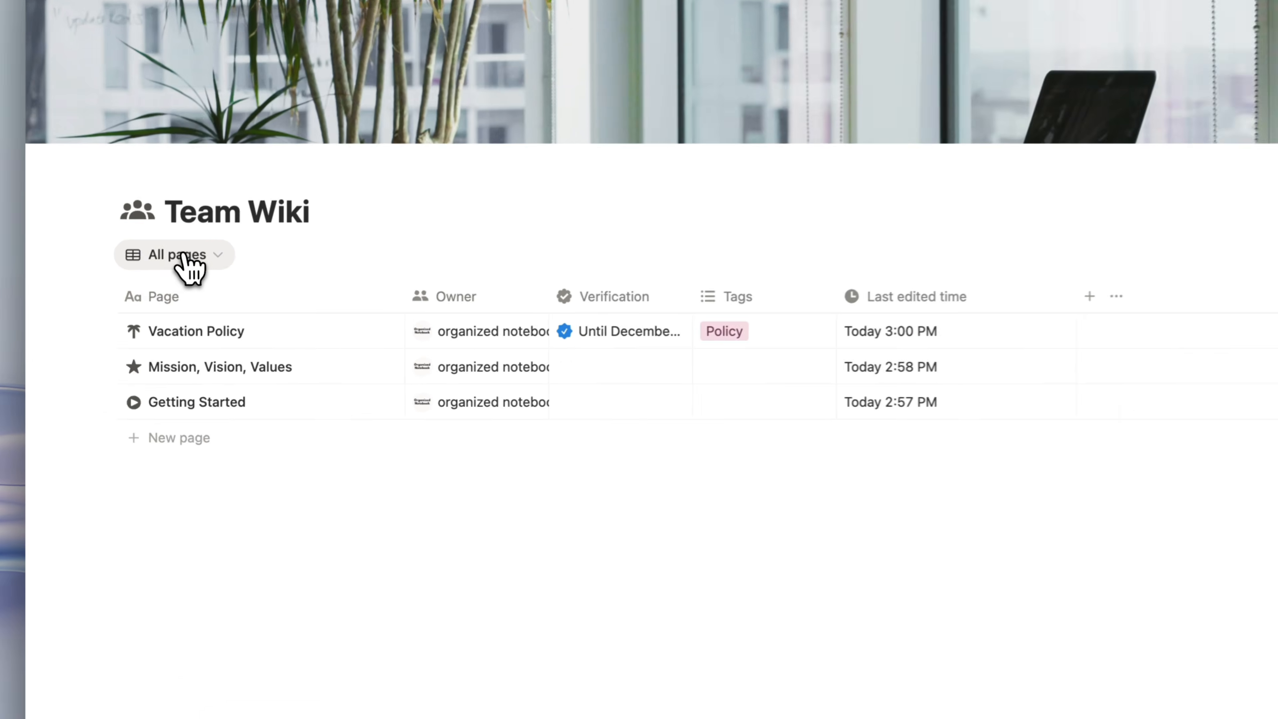
Return to the wiki's Home view, open Getting Started and add a subpage titled "Onboarding Guide" inside it
{"action": "left_click", "coordinate": [185, 289]}
{"action": "left_click", "coordinate": [168, 319]}
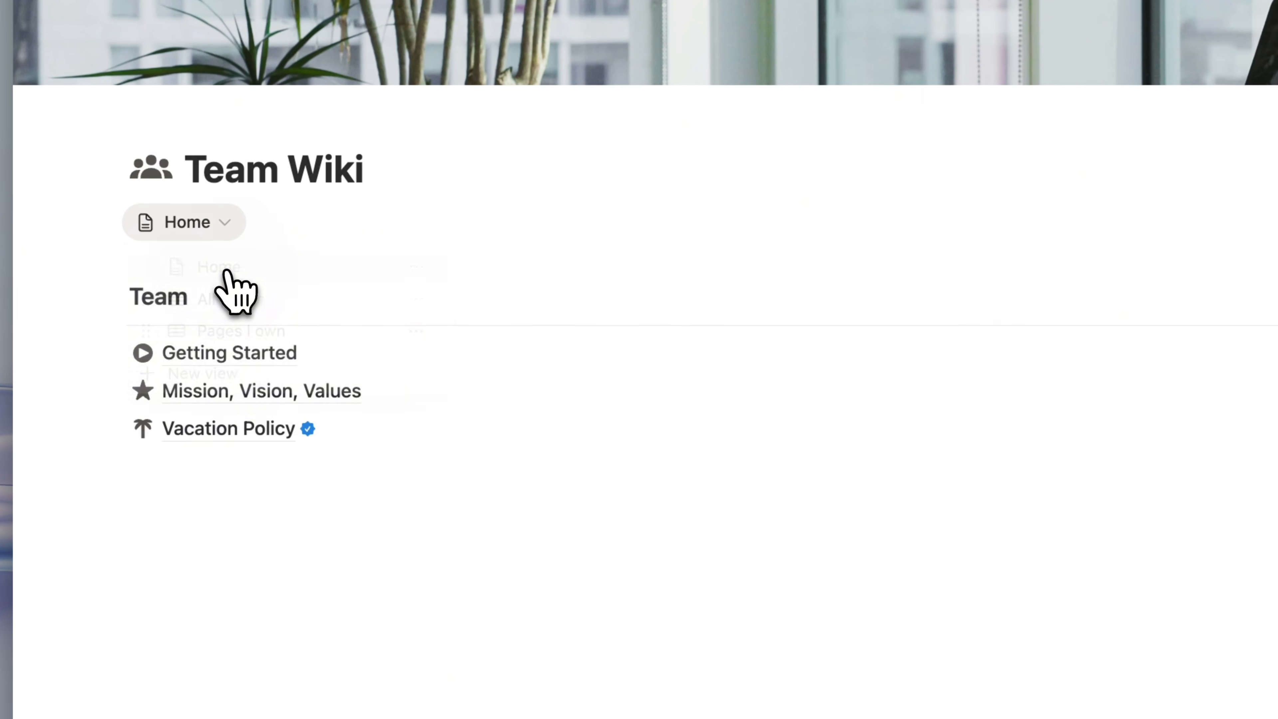
{"action": "left_click", "coordinate": [242, 366]}
{"action": "left_click", "coordinate": [690, 330]}
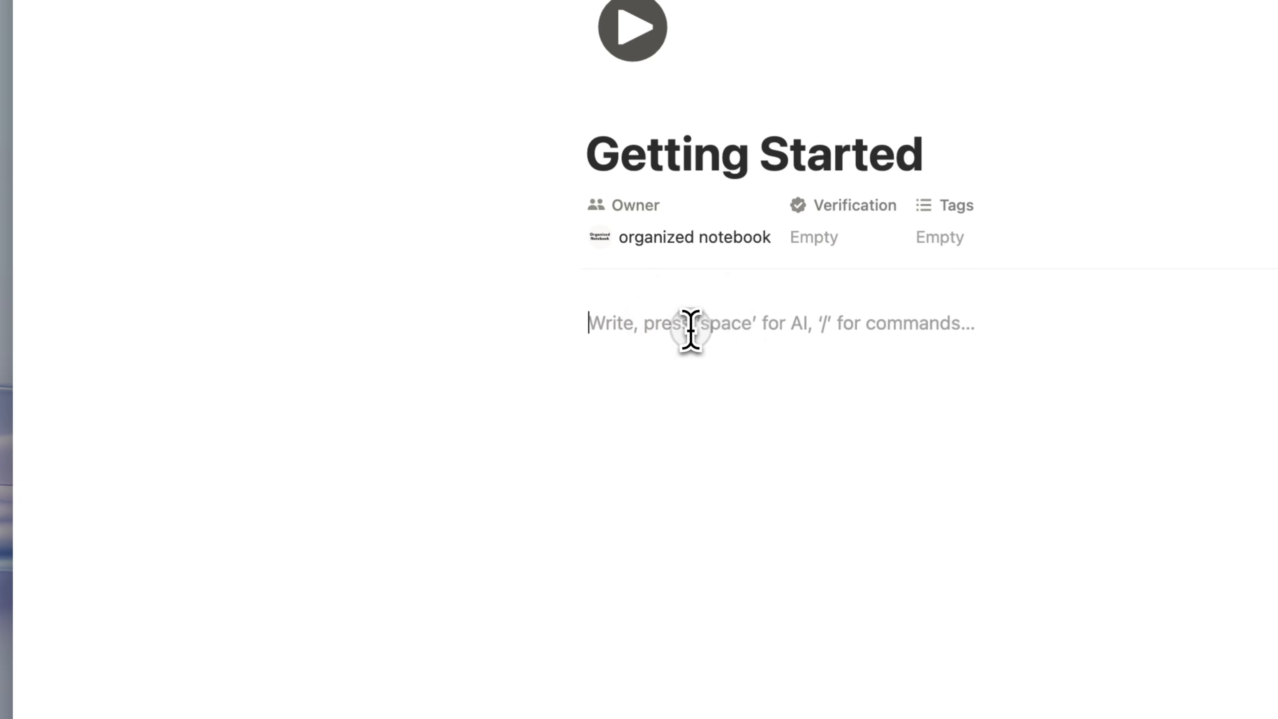
{"action": "type", "text": "/pag"}
{"action": "key", "text": "Return"}
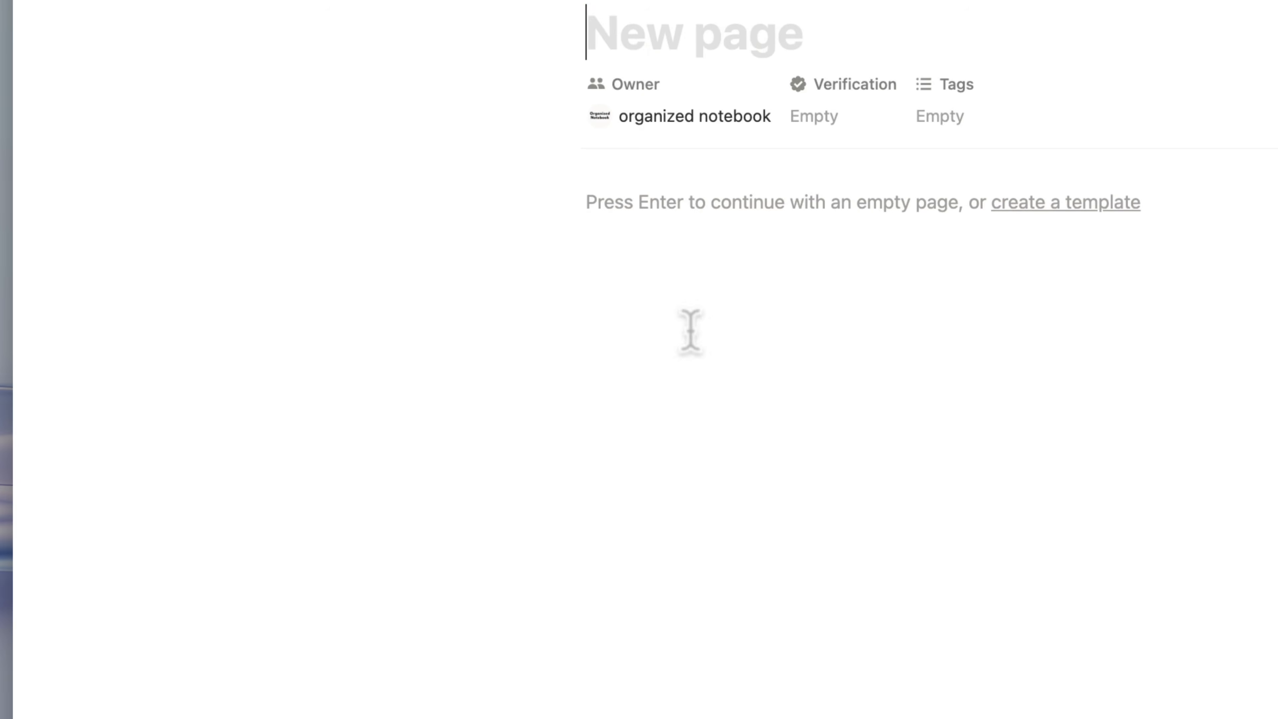
{"action": "type", "text": "Onboarding Guide"}
Tag the Onboarding Guide page with "Onboarding" and return to the Getting Started page
{"action": "left_click", "coordinate": [943, 116]}
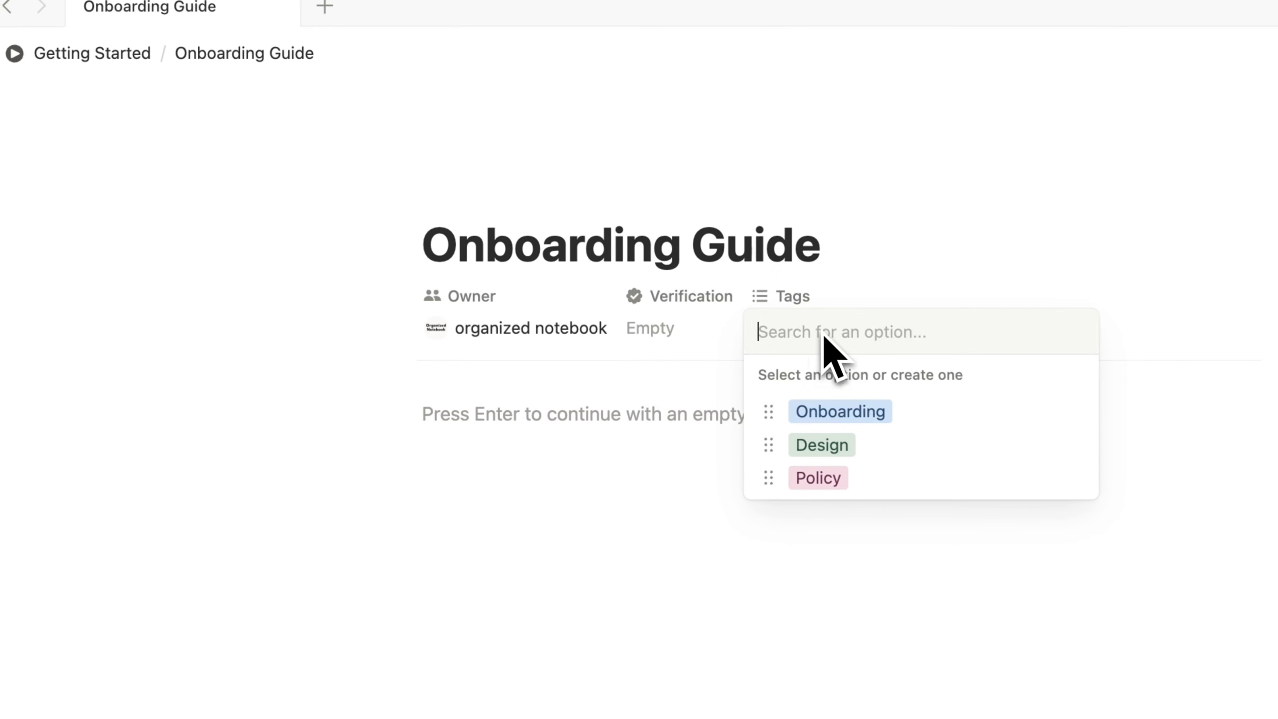
{"action": "left_click", "coordinate": [861, 413]}
{"action": "left_click", "coordinate": [108, 58]}
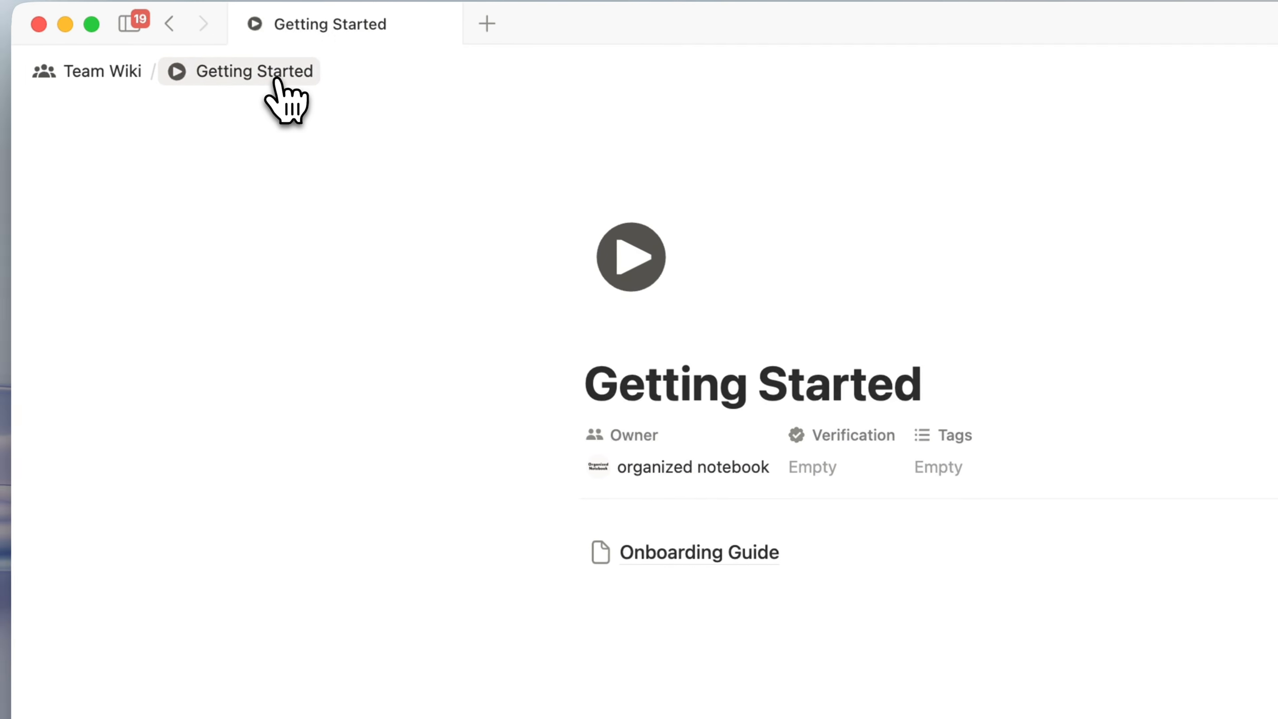
Go back to the Team Wiki and show the All pages view to check the Onboarding Guide entry
{"action": "mouse_move", "coordinate": [590, 562]}
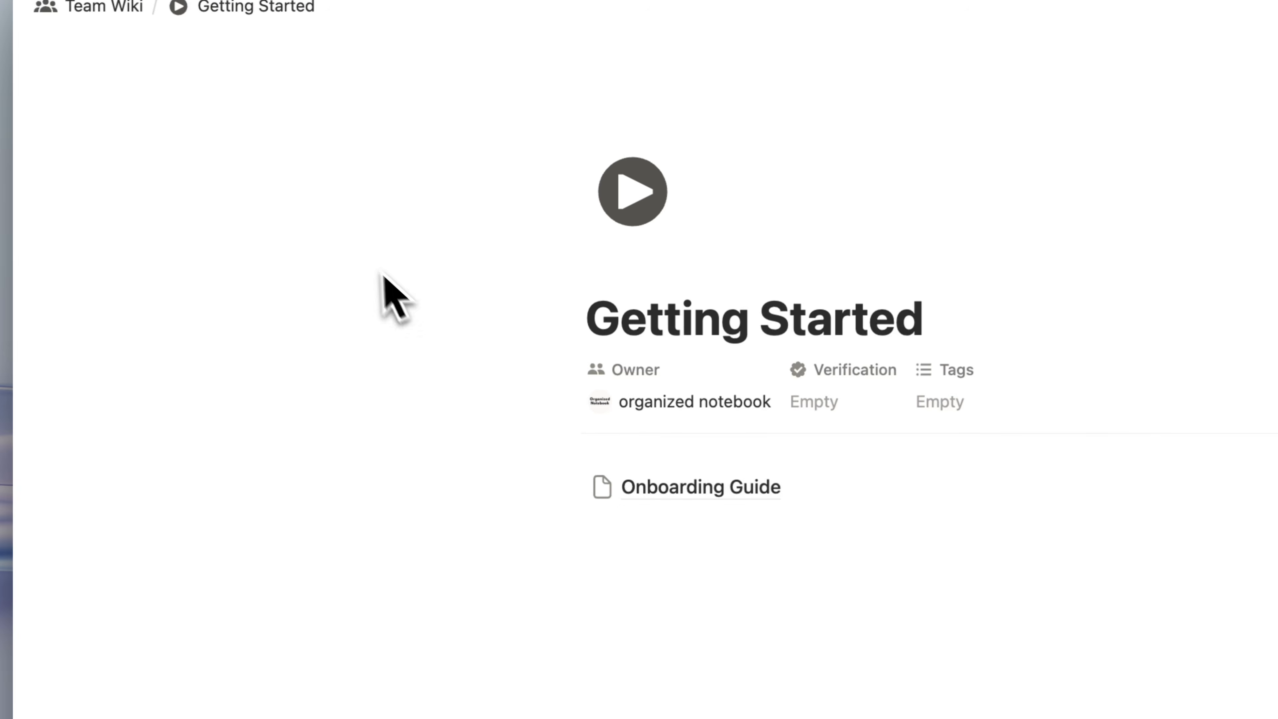
{"action": "left_click", "coordinate": [104, 7]}
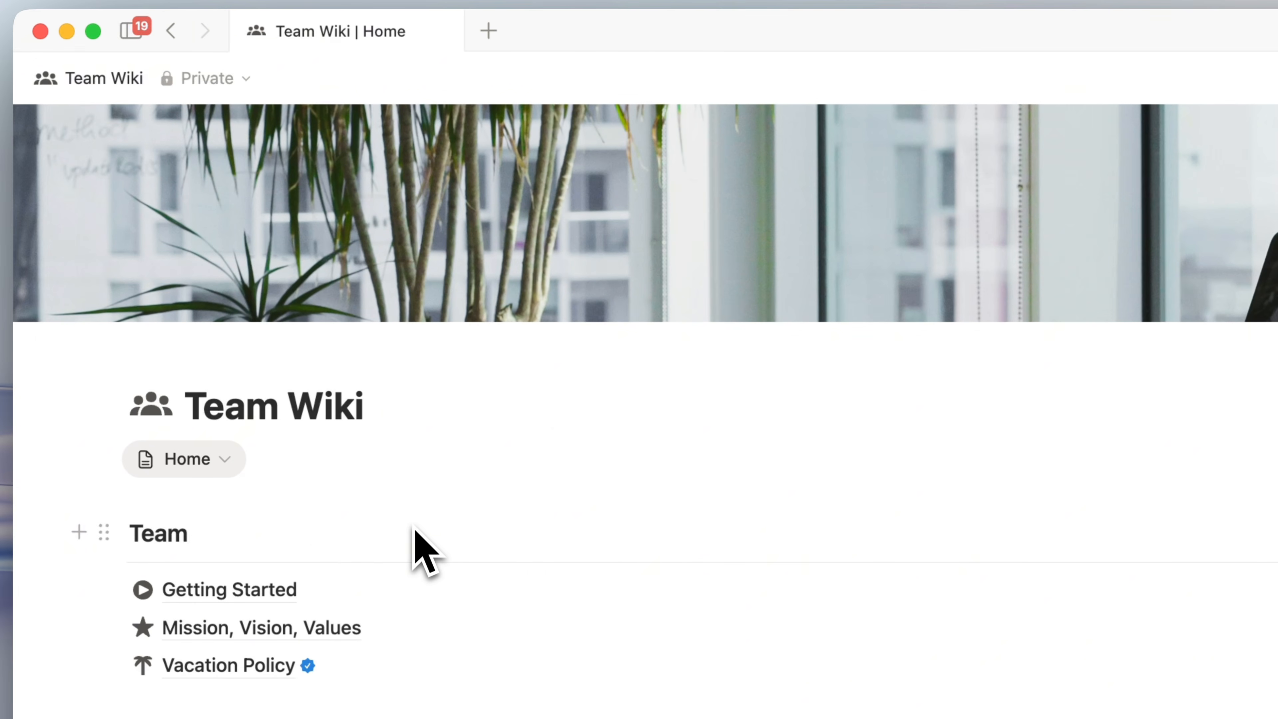
{"action": "left_click", "coordinate": [221, 466]}
{"action": "left_click", "coordinate": [231, 537]}
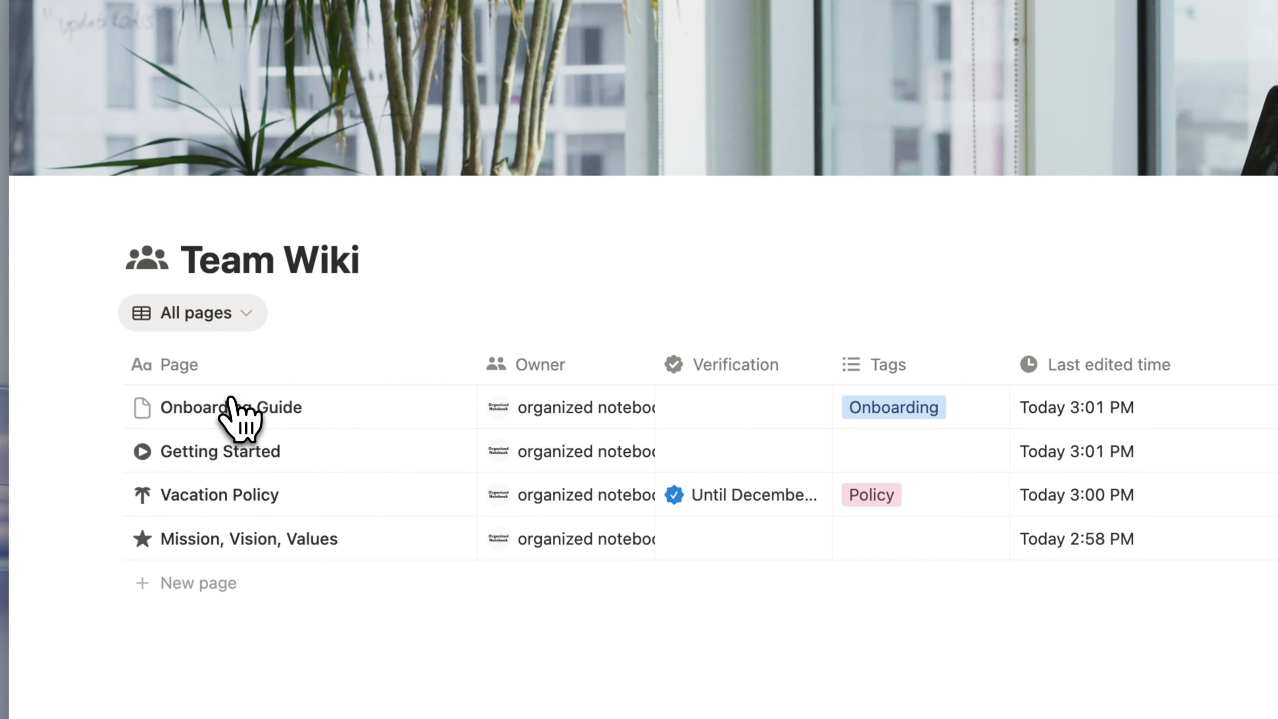
{"action": "left_click", "coordinate": [422, 397]}
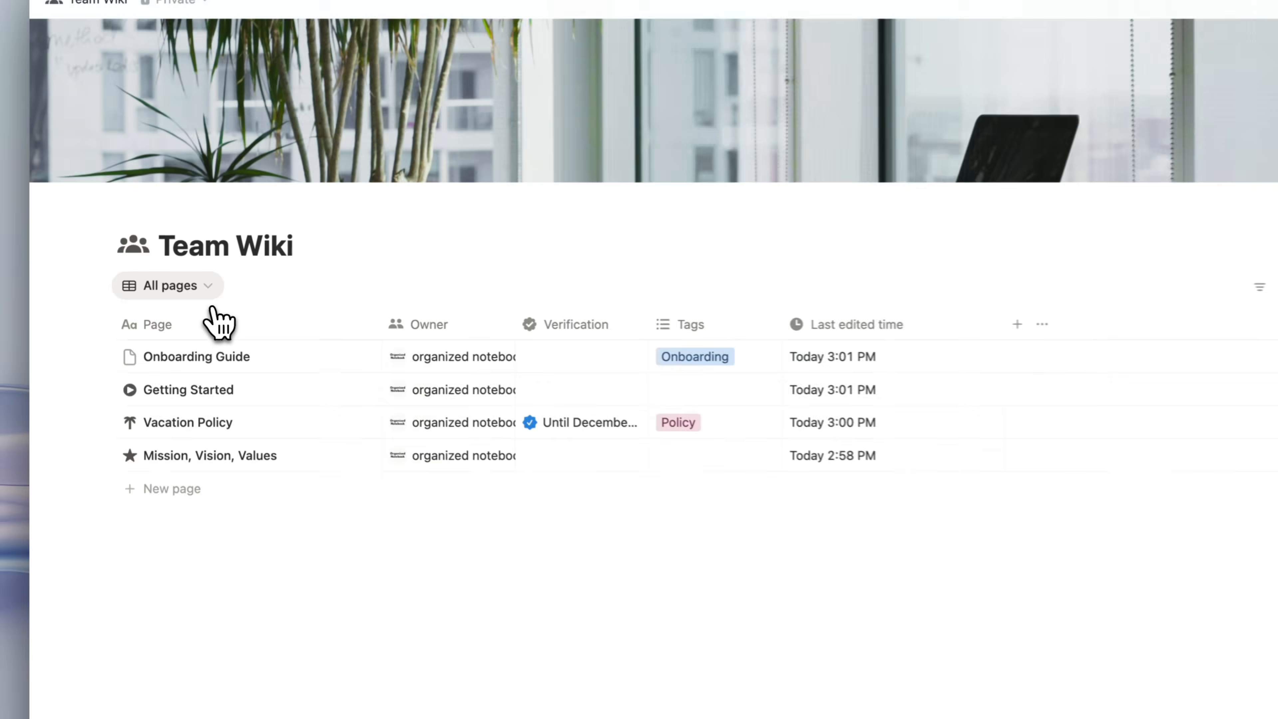
Display the Pages I own view and look through the options offered for the wiki's views
{"action": "left_click", "coordinate": [177, 291]}
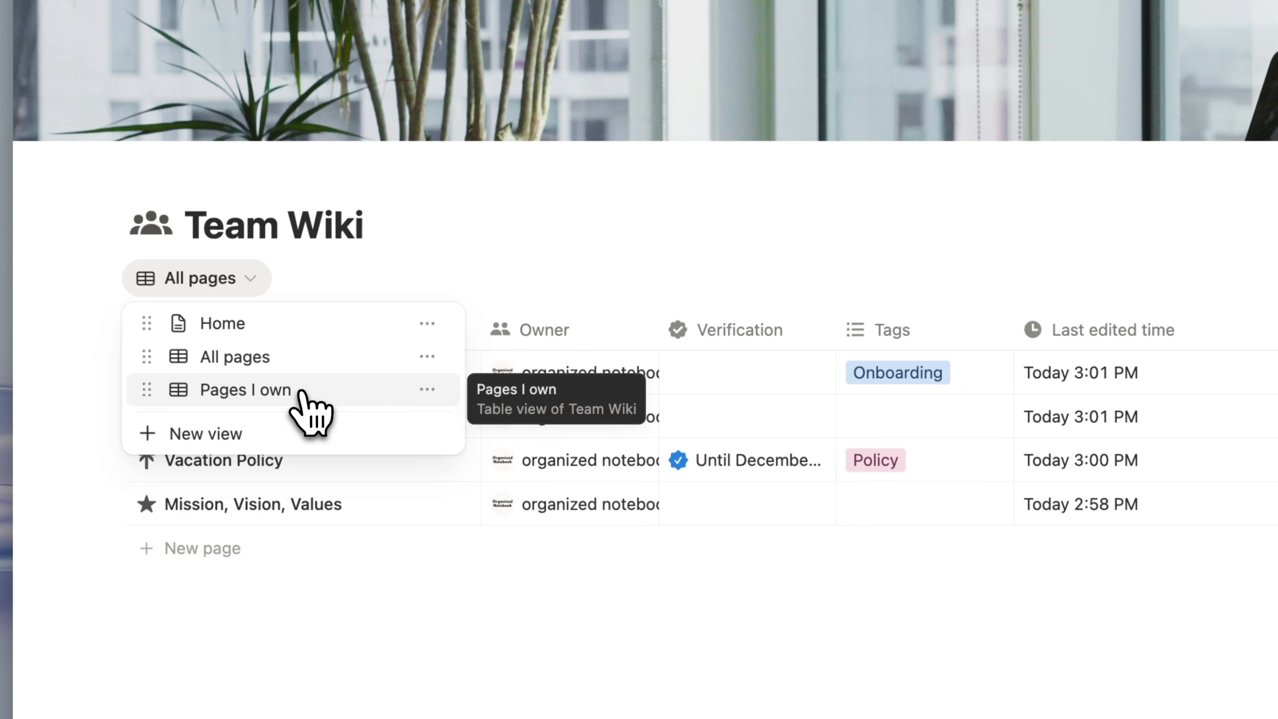
{"action": "left_click", "coordinate": [336, 412]}
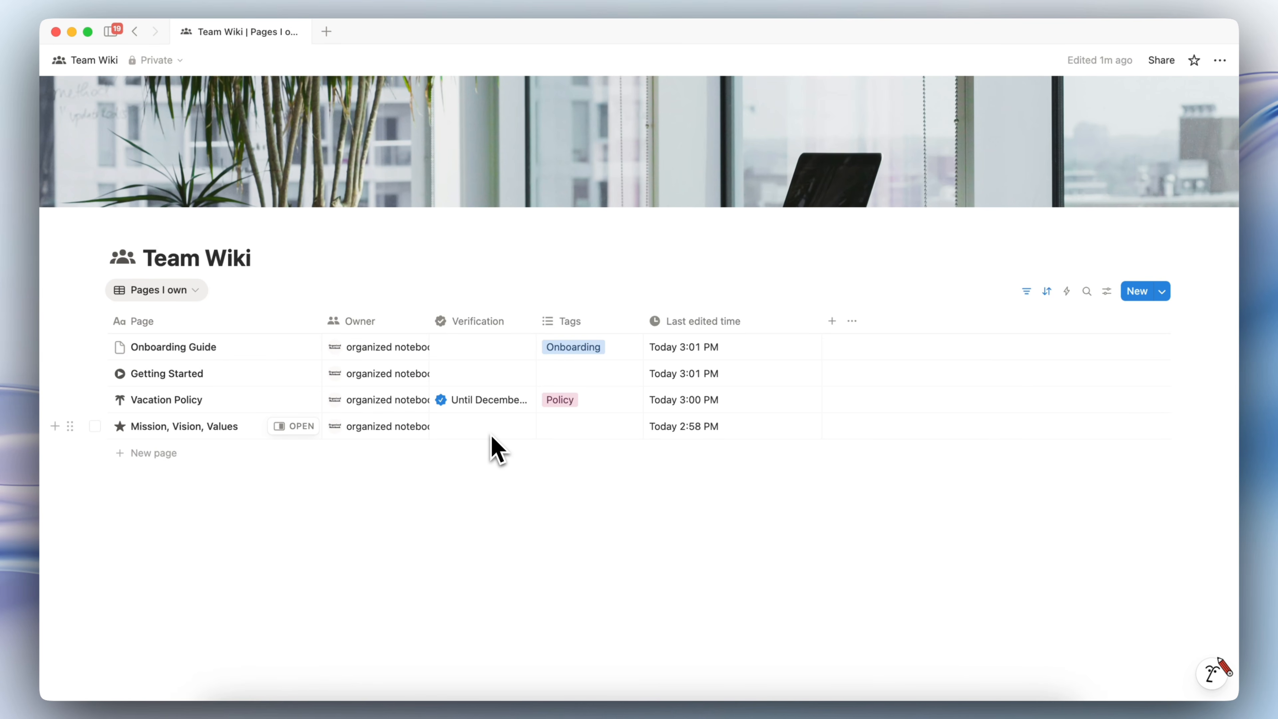
{"action": "left_click", "coordinate": [166, 290]}
{"action": "left_click", "coordinate": [289, 357]}
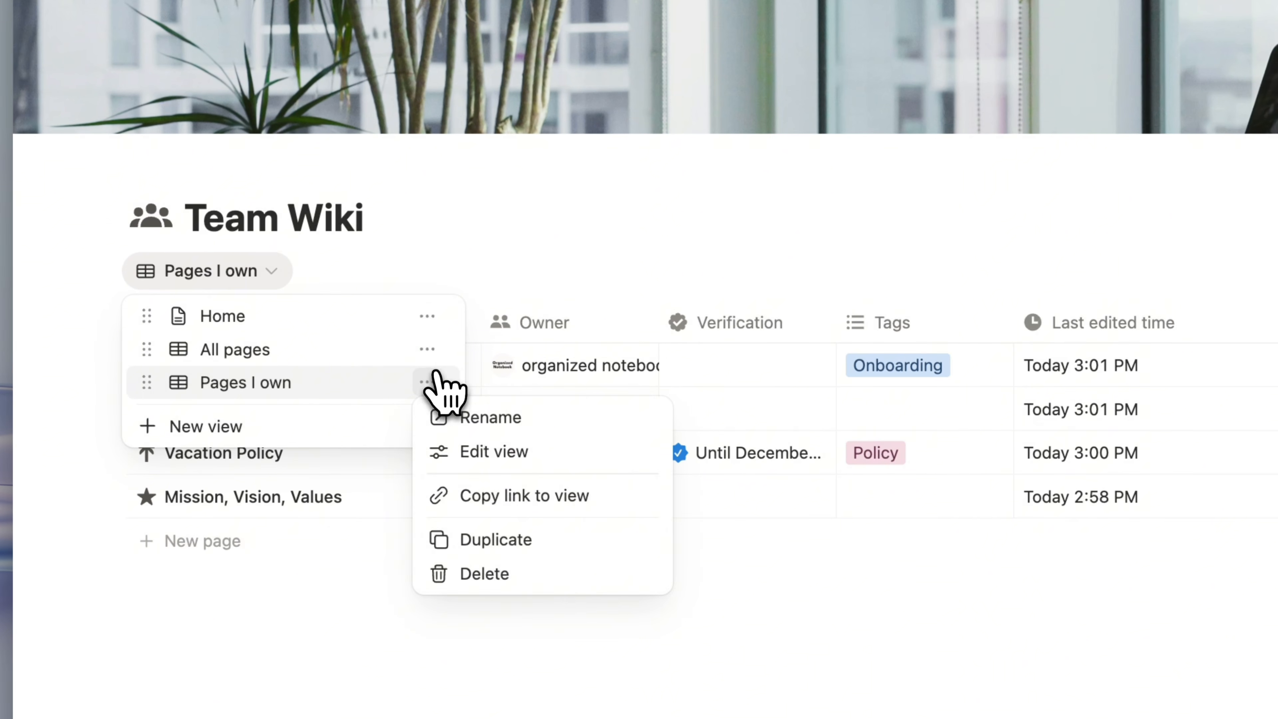
{"action": "left_click", "coordinate": [433, 346]}
{"action": "left_click", "coordinate": [428, 347]}
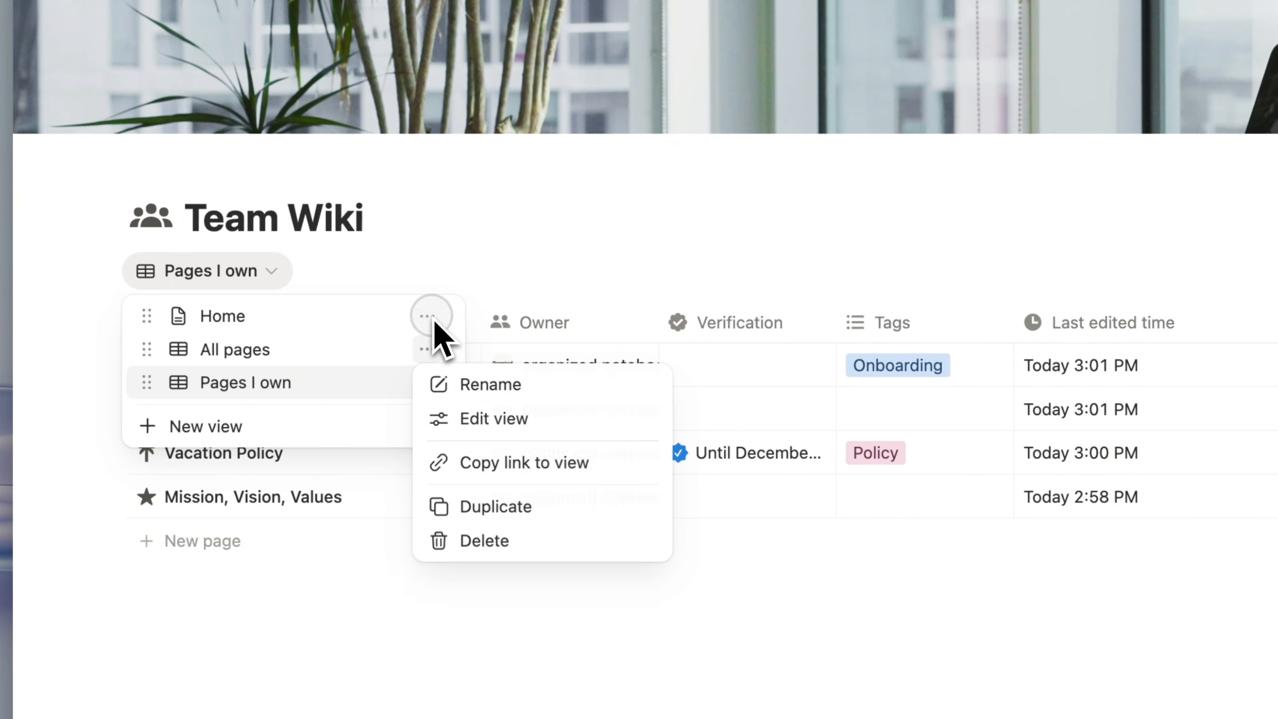
{"action": "left_click", "coordinate": [434, 322]}
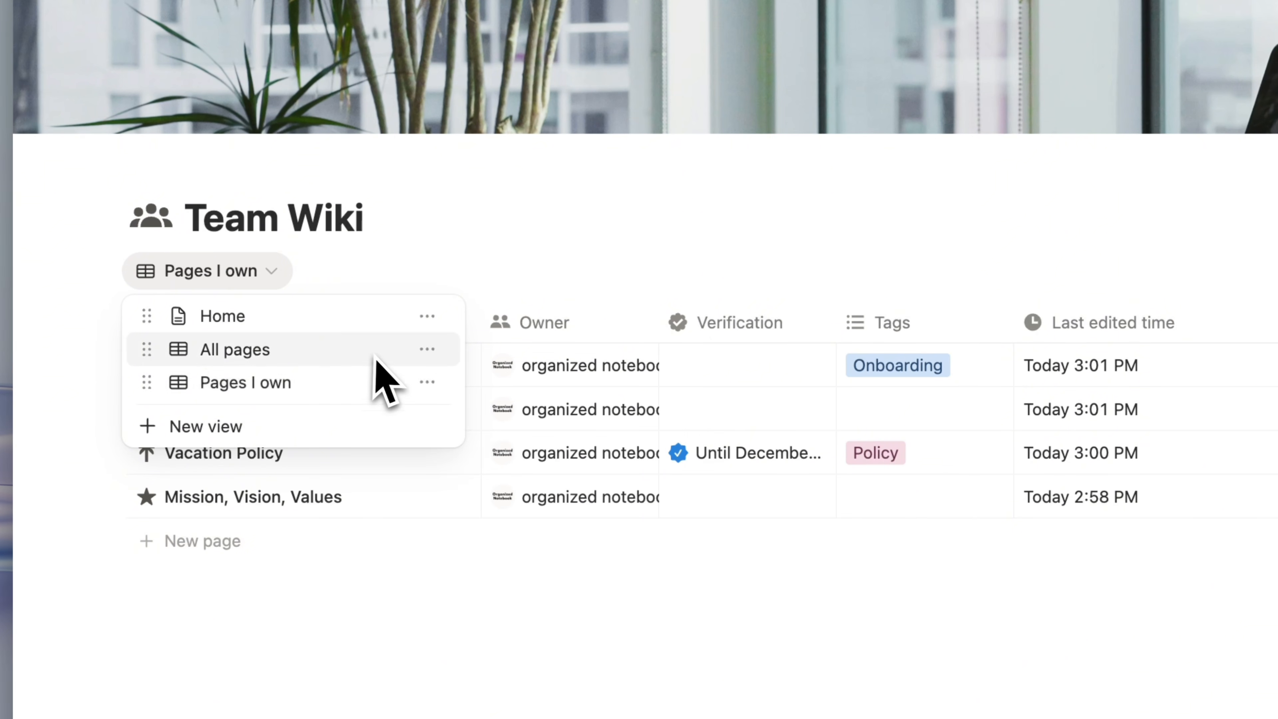
Add a Gallery view to the Team Wiki and set its card preview to the page covers
{"action": "left_click", "coordinate": [336, 429]}
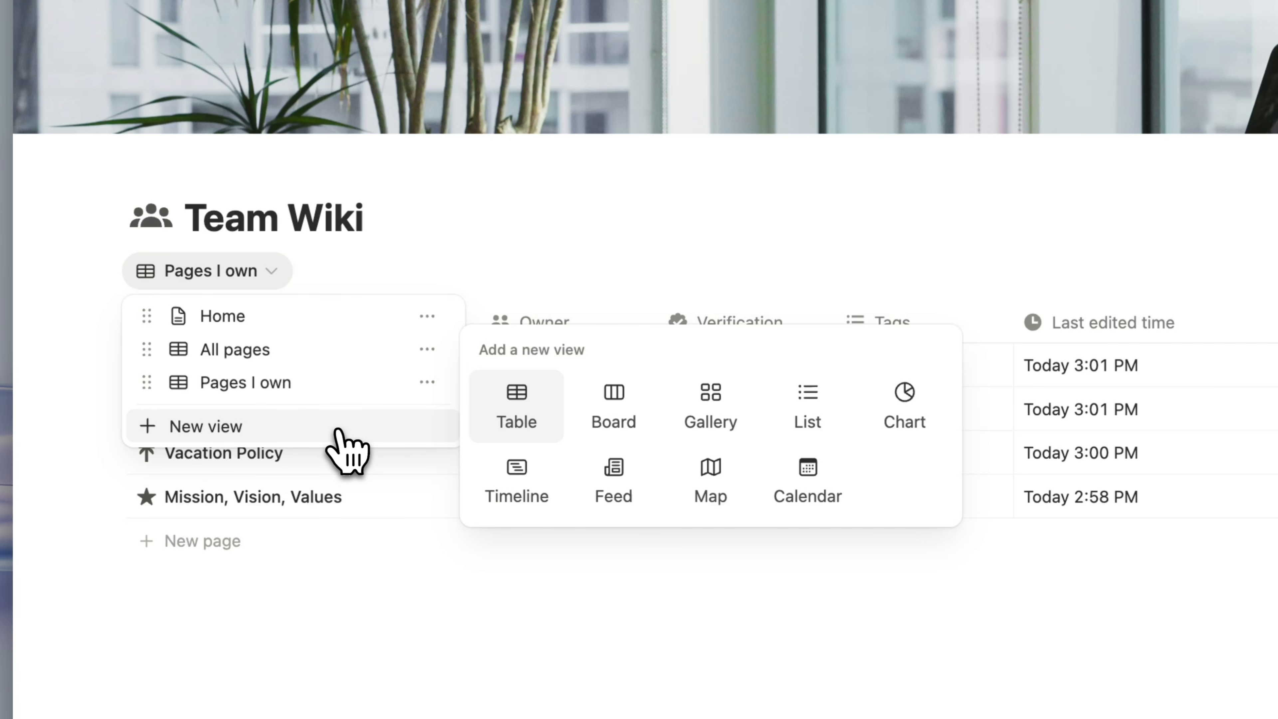
{"action": "left_click", "coordinate": [726, 440]}
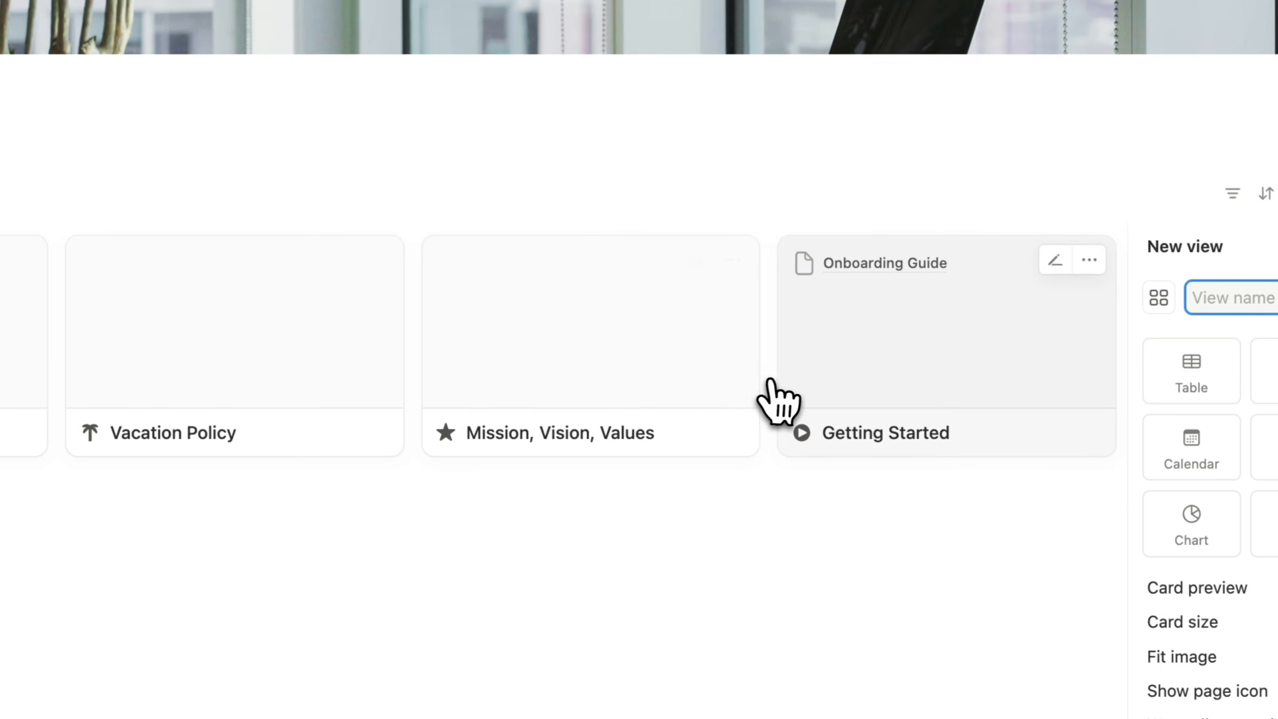
{"action": "left_click", "coordinate": [1076, 534]}
{"action": "left_click", "coordinate": [1056, 605]}
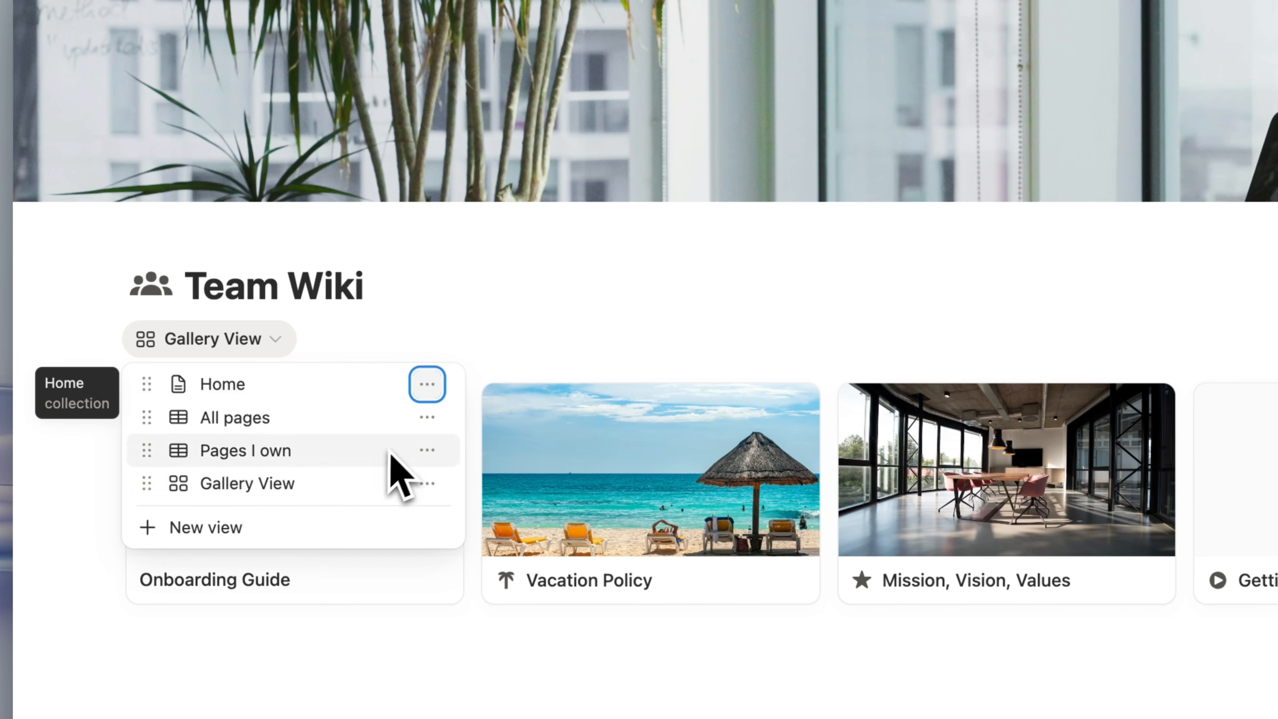
Look over the gallery's automation dialog without creating one, and examine the view settings
{"action": "left_click", "coordinate": [561, 340]}
{"action": "left_click", "coordinate": [1089, 387]}
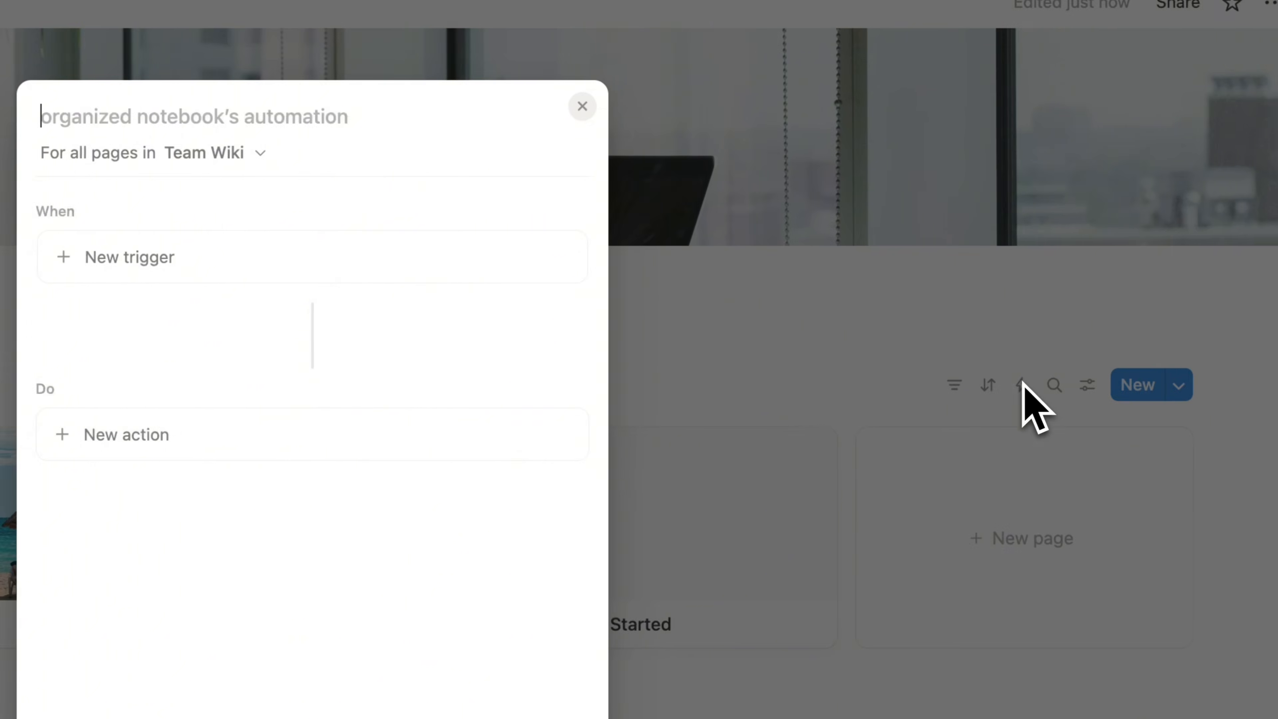
{"action": "left_click", "coordinate": [786, 228]}
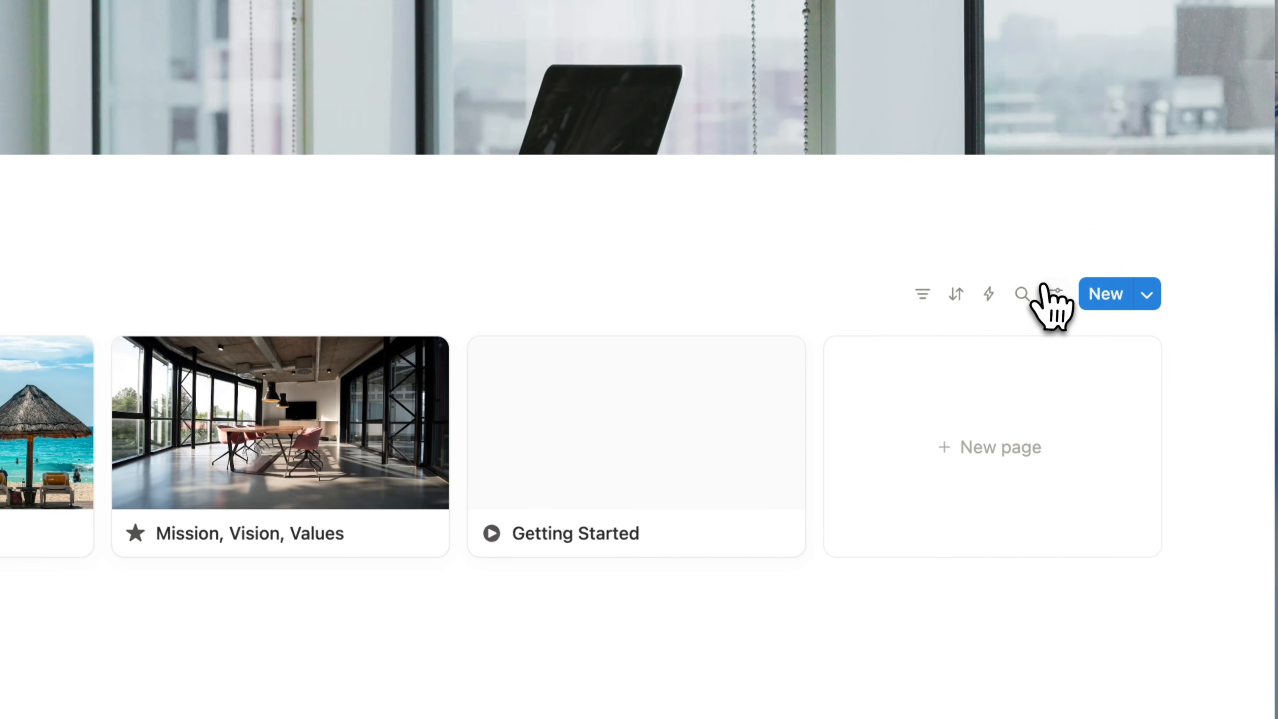
{"action": "left_click", "coordinate": [1079, 384]}
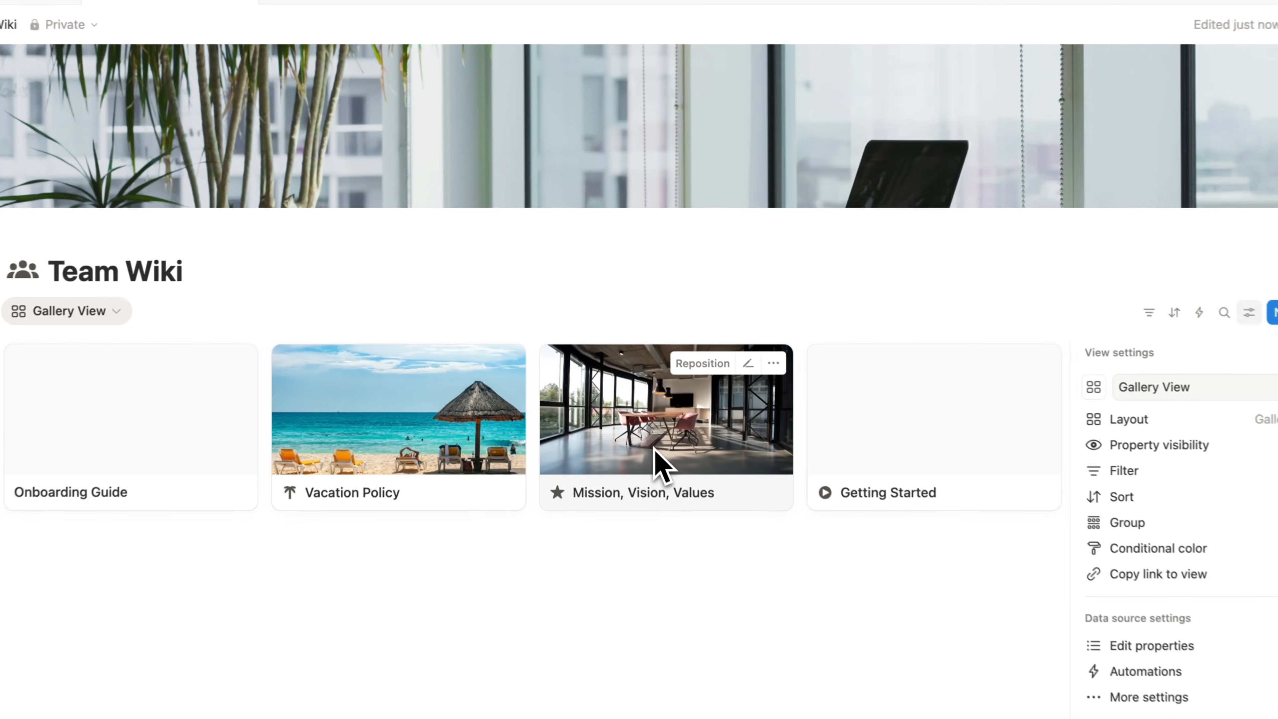
Preview the Mission, Vision, Values page from the gallery, close it and return to the wiki's Home view
{"action": "left_click", "coordinate": [636, 407]}
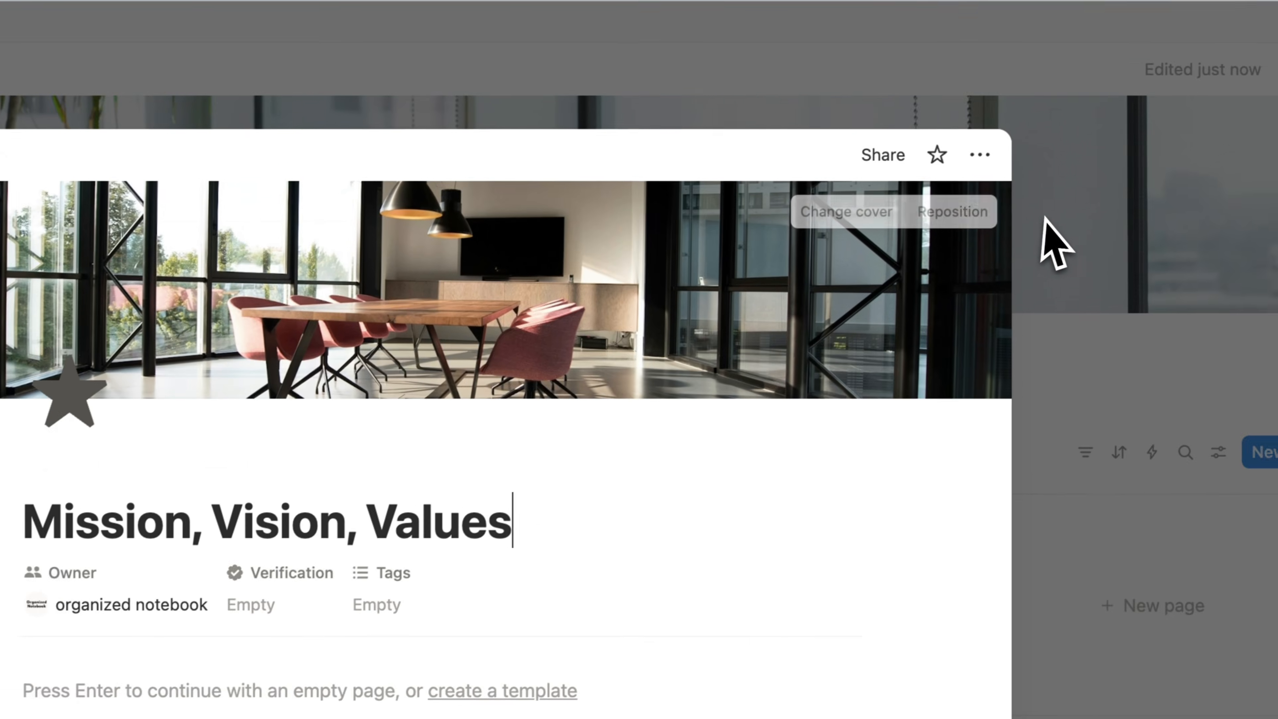
{"action": "left_click", "coordinate": [1039, 226]}
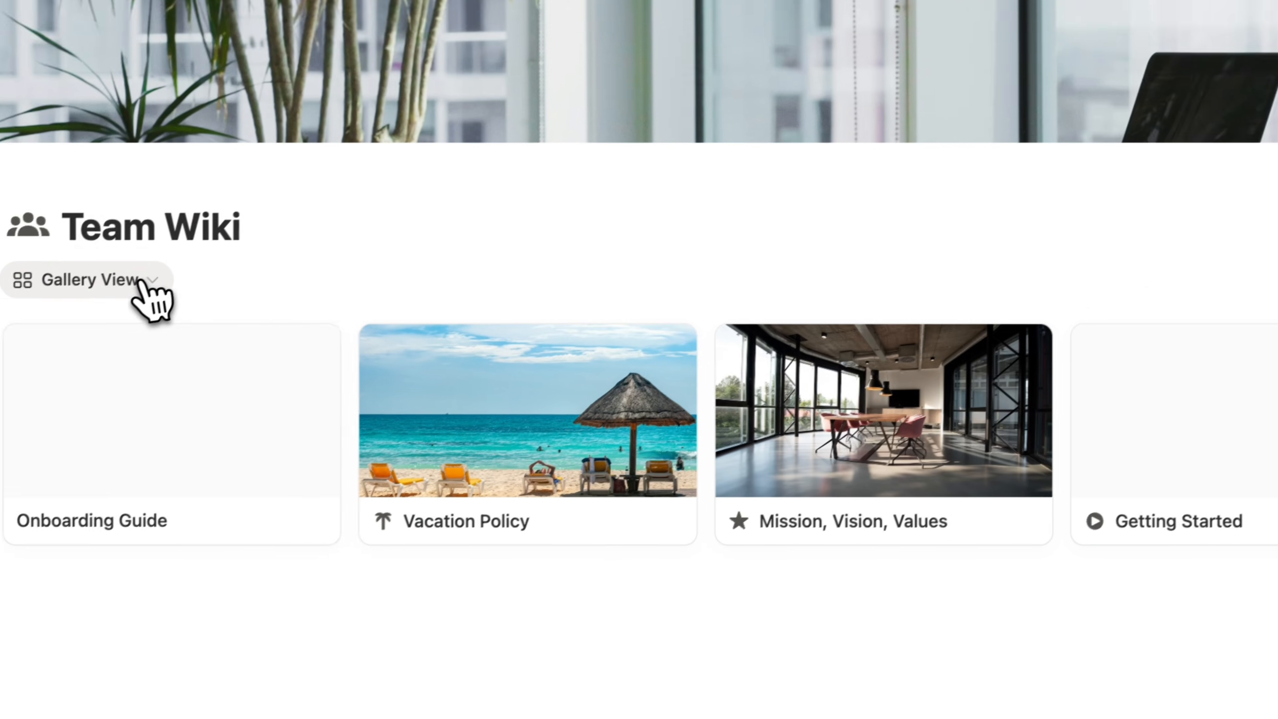
{"action": "left_click", "coordinate": [145, 297]}
{"action": "left_click", "coordinate": [229, 261]}
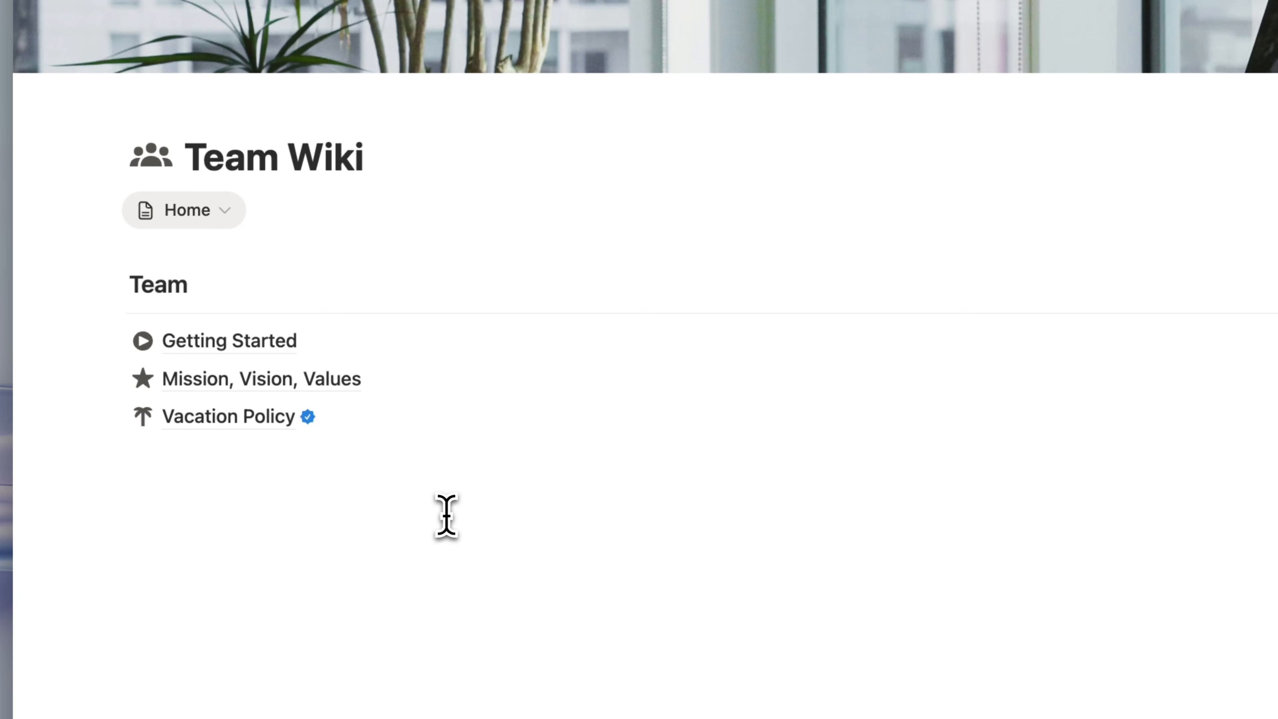
Below the Team page links, insert a linked view of the Team Wiki database using its existing Gallery View
{"action": "key", "text": "Return"}
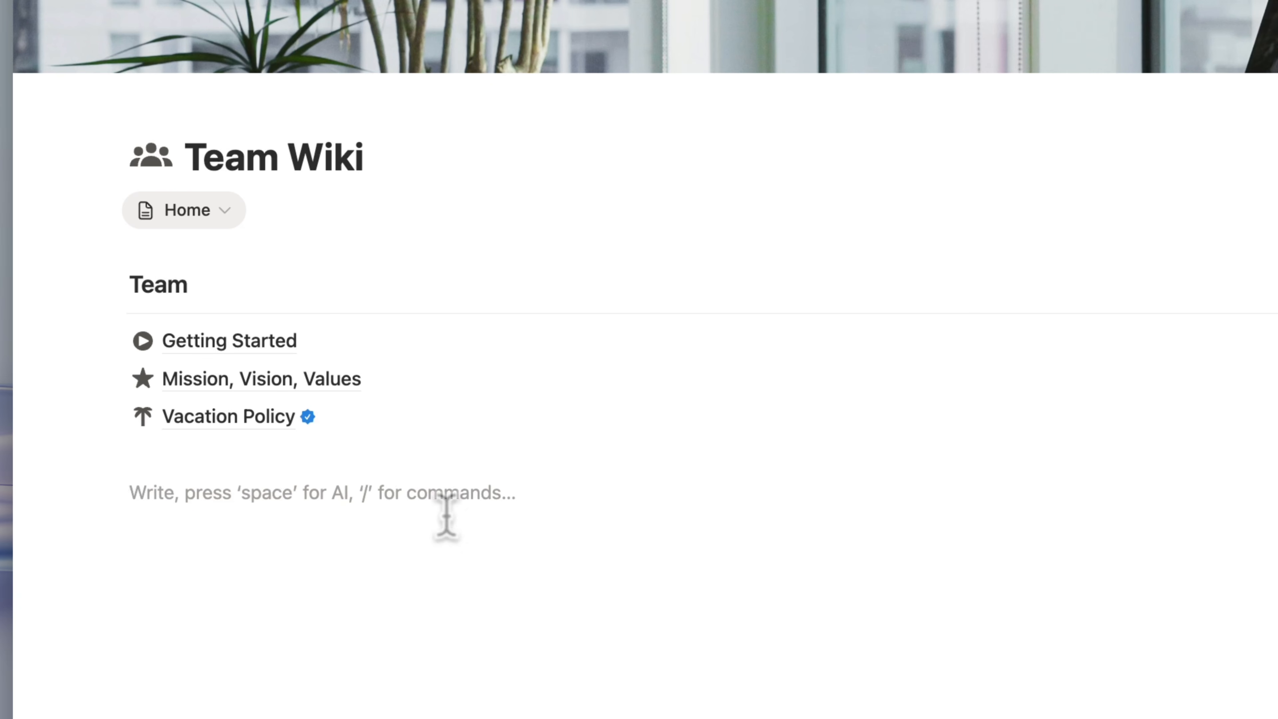
{"action": "type", "text": "/lin"}
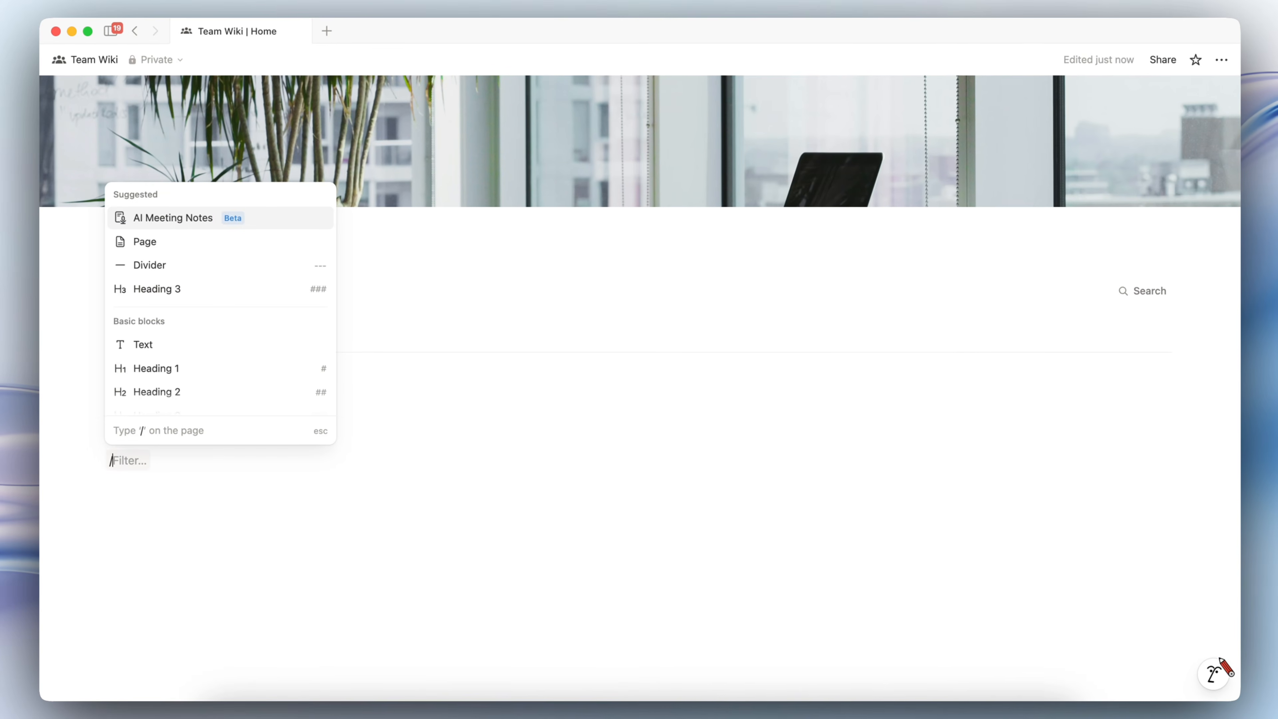
{"action": "type", "text": "ked"}
{"action": "left_click", "coordinate": [251, 215]}
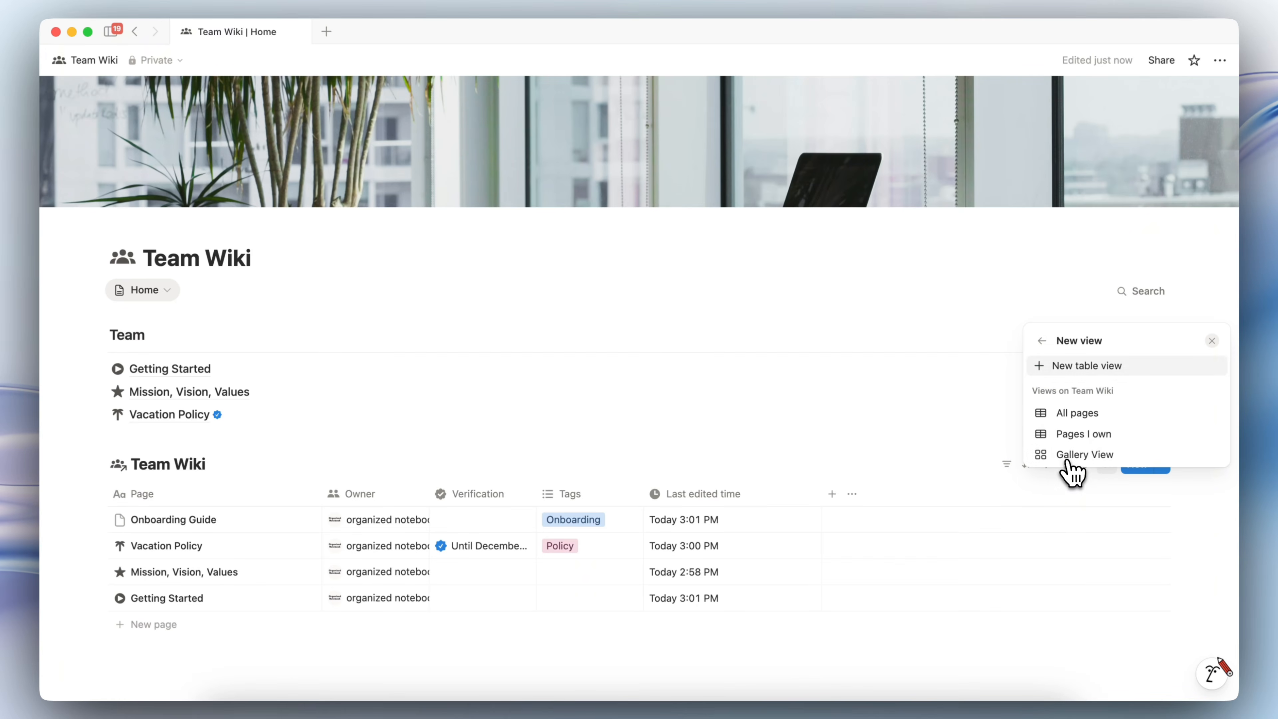
{"action": "left_click", "coordinate": [1093, 455]}
{"action": "key", "text": "Escape"}
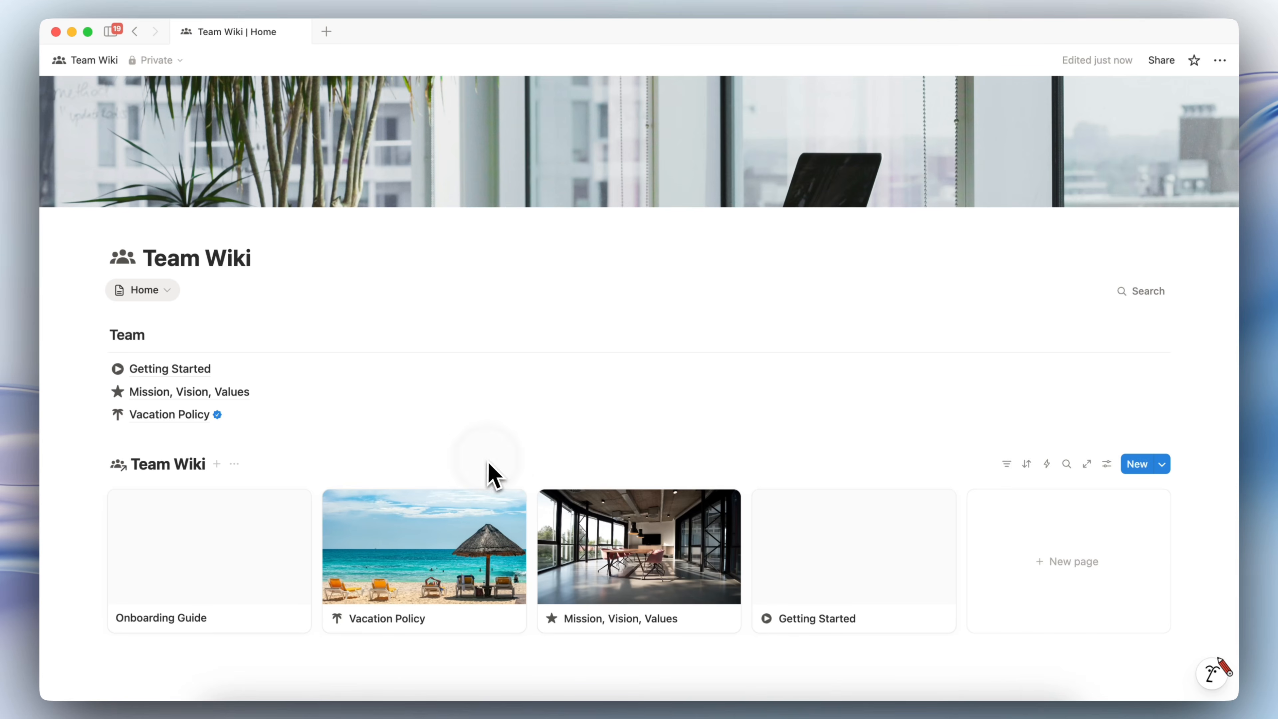
Place the linked gallery in a column beside the Team heading, and move the divider and page links beneath that heading
{"action": "left_click_drag", "start_coordinate": [93, 464], "coordinate": [1183, 330]}
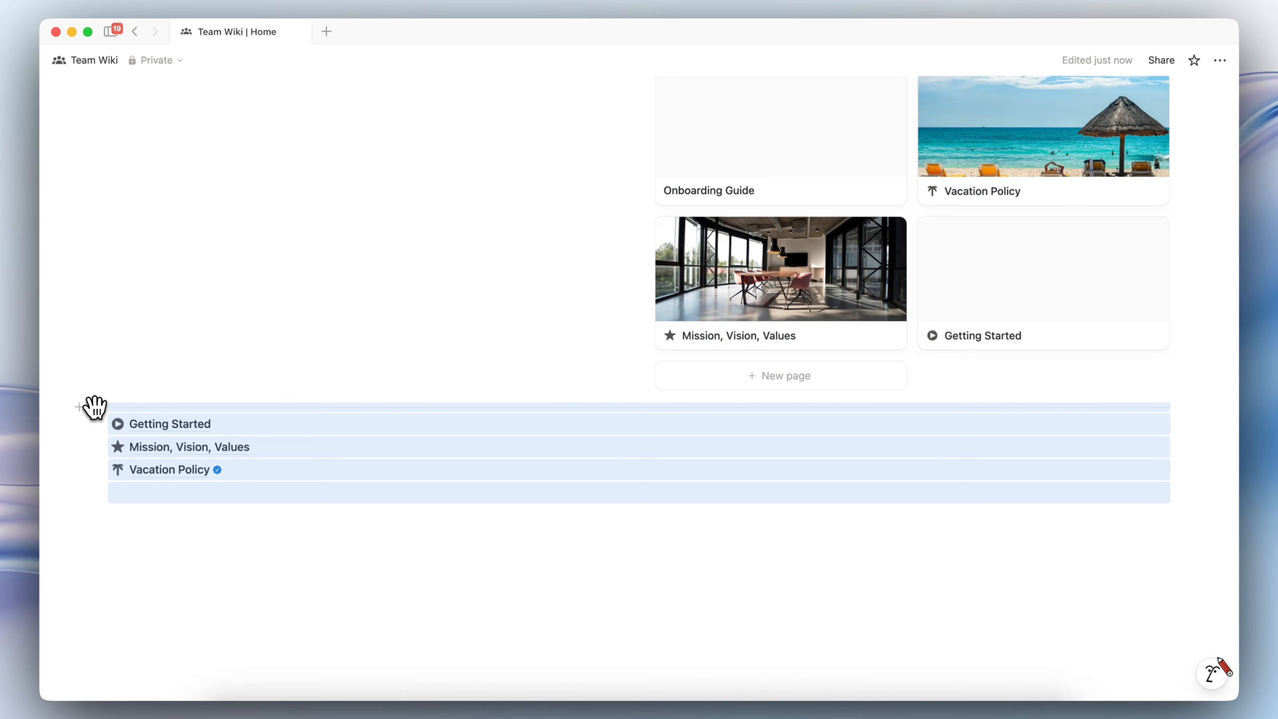
{"action": "left_click_drag", "start_coordinate": [94, 409], "coordinate": [129, 374]}
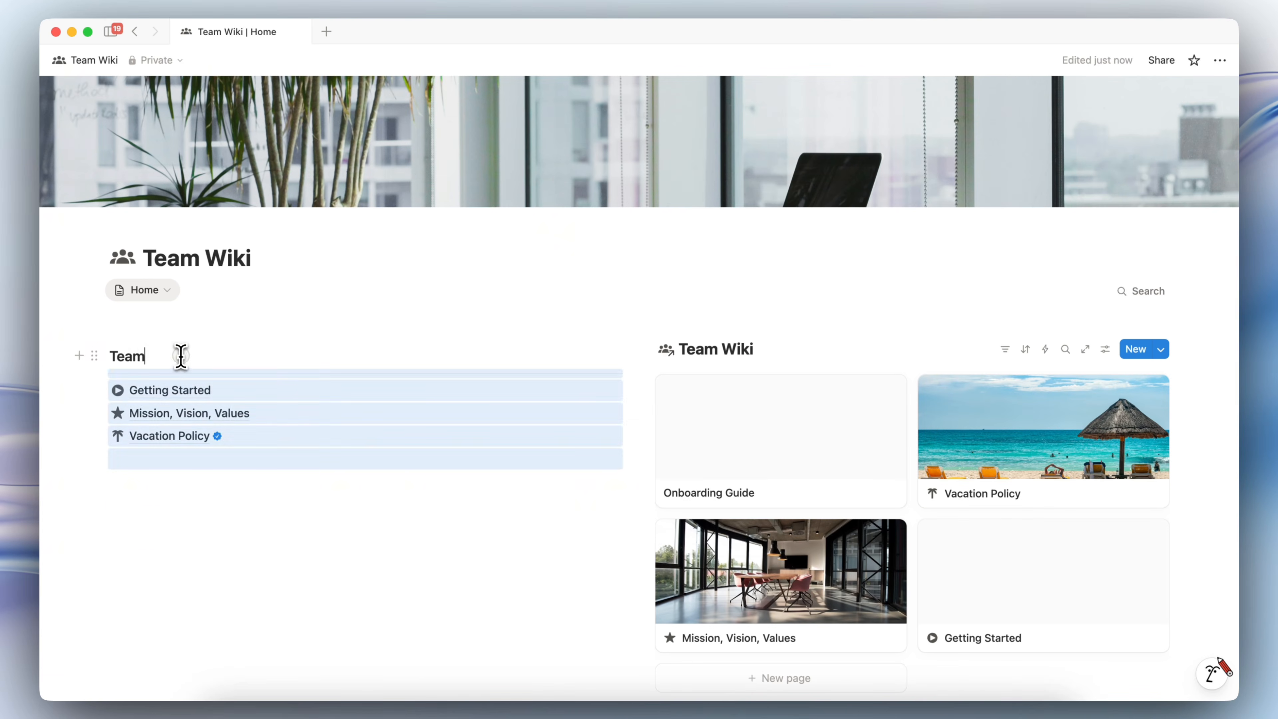
{"action": "left_click", "coordinate": [202, 357]}
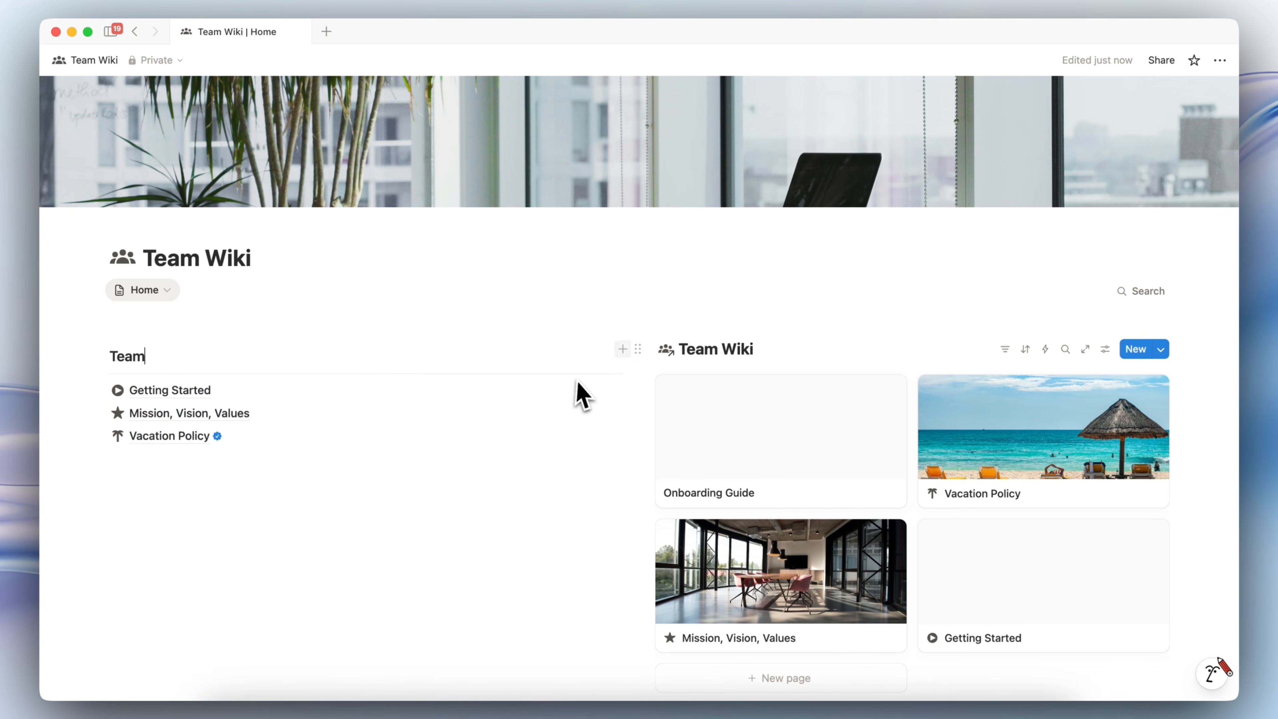
Narrow the Team column to give the gallery more width, and hide the linked database's title
{"action": "left_click_drag", "start_coordinate": [633, 331], "coordinate": [388, 351]}
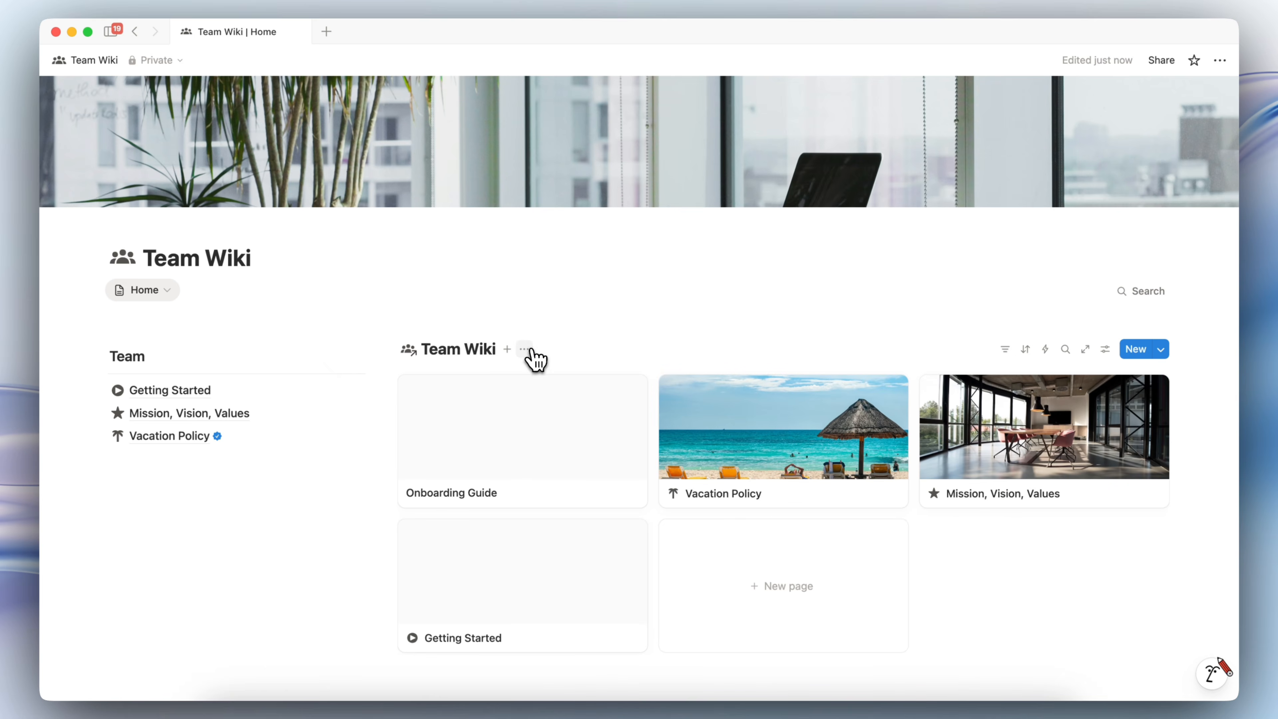
{"action": "left_click", "coordinate": [525, 350]}
{"action": "left_click", "coordinate": [627, 503]}
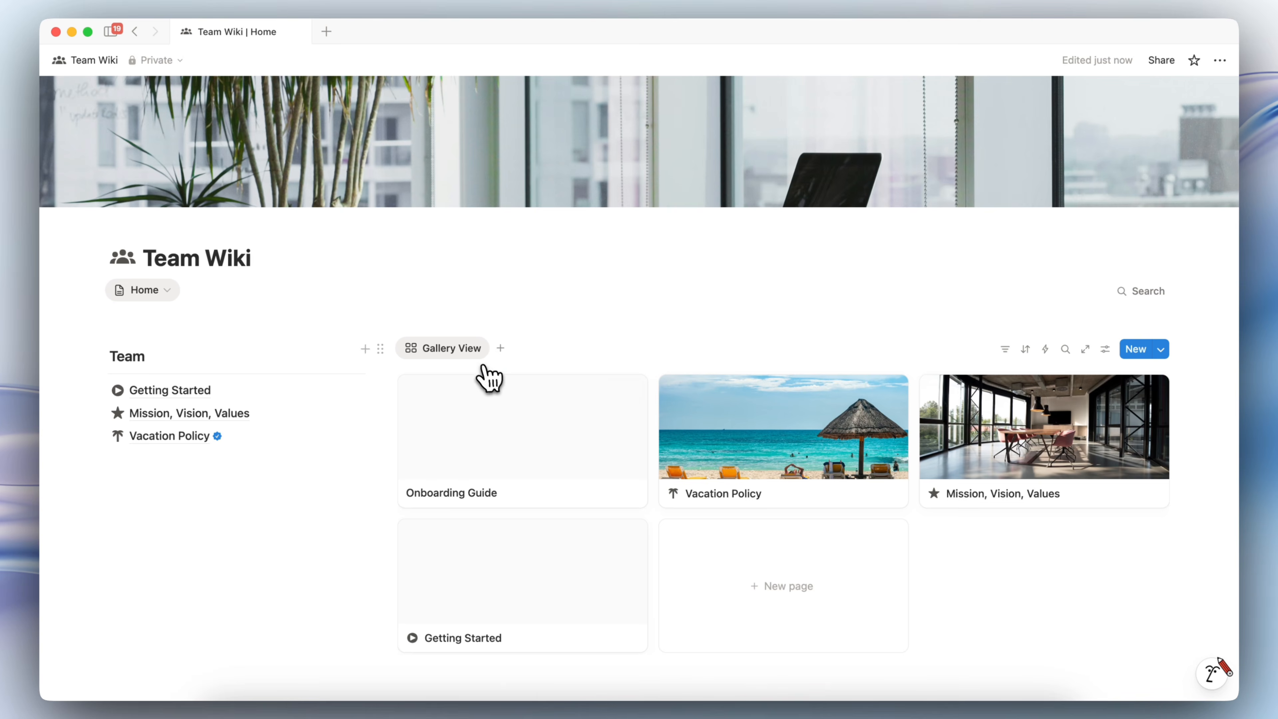
Review the wiki's All pages and Pages I own views, and return to the Home view
{"action": "scroll", "coordinate": [536, 398], "scroll_direction": "down", "scroll_amount": 1}
{"action": "scroll", "coordinate": [536, 398], "scroll_direction": "down", "scroll_amount": 2}
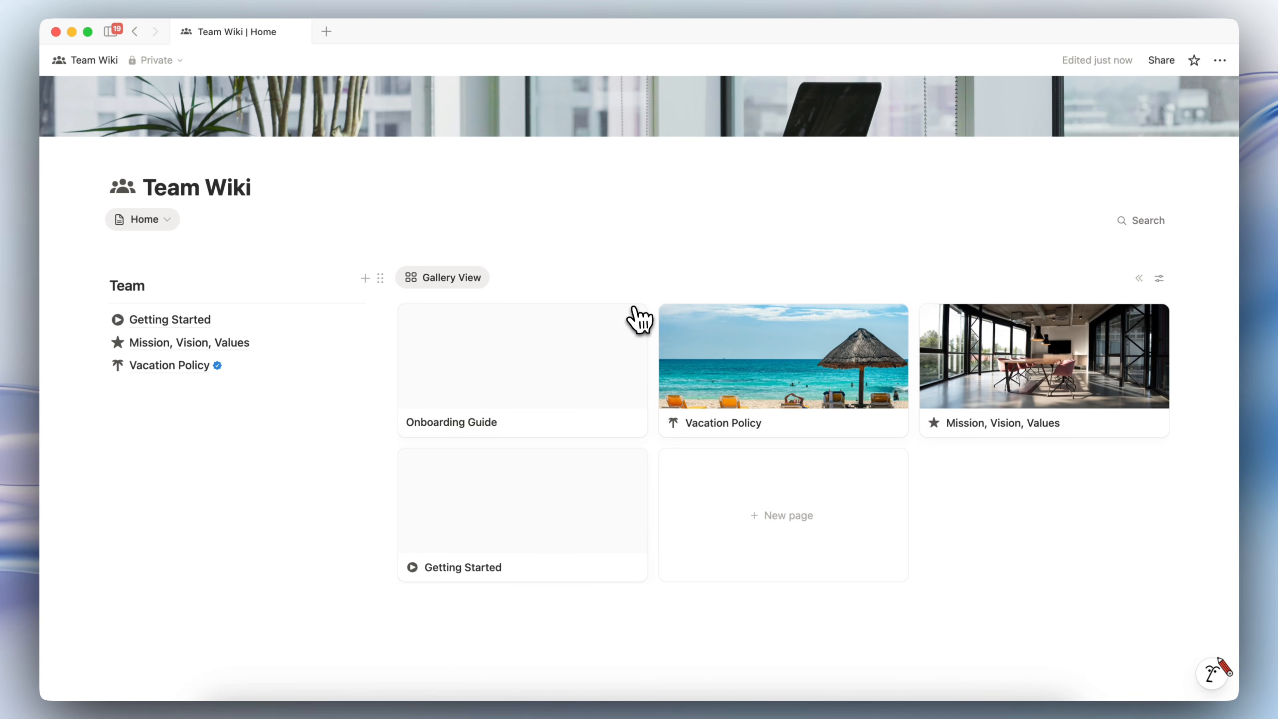
{"action": "scroll", "coordinate": [637, 318], "scroll_direction": "up", "scroll_amount": 3}
{"action": "left_click", "coordinate": [150, 291]}
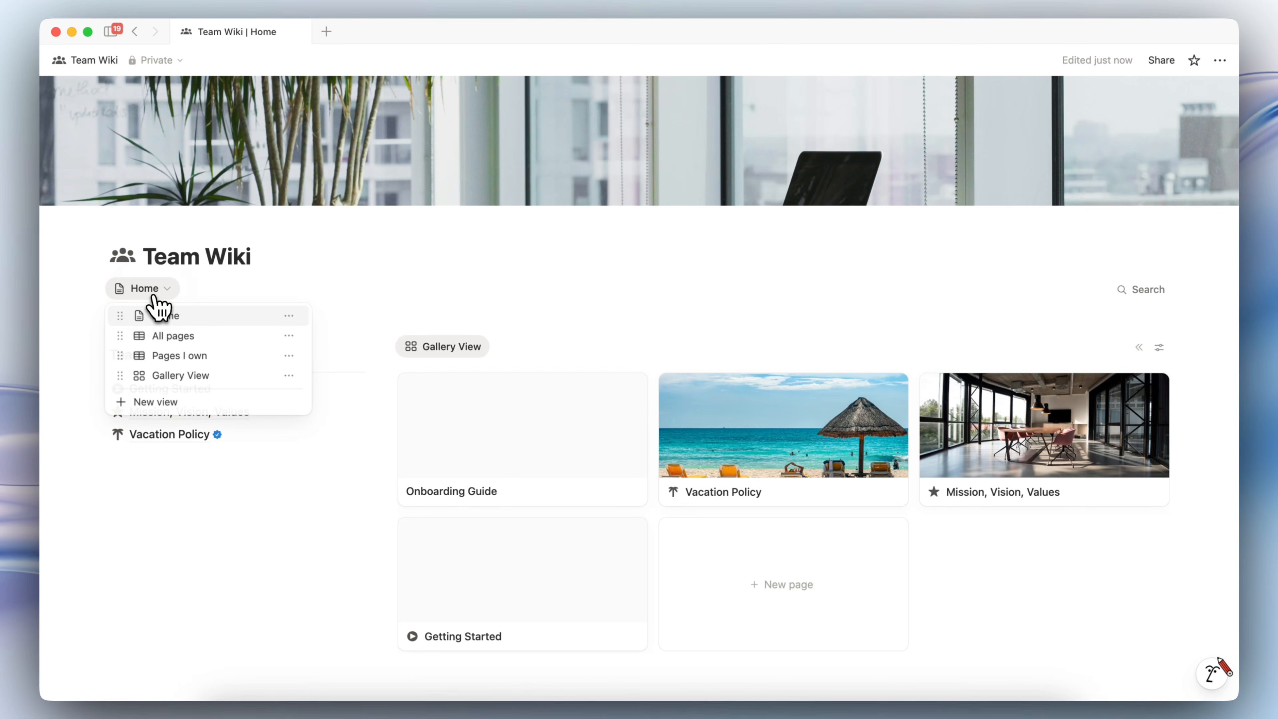
{"action": "left_click", "coordinate": [173, 335]}
{"action": "left_click", "coordinate": [163, 291]}
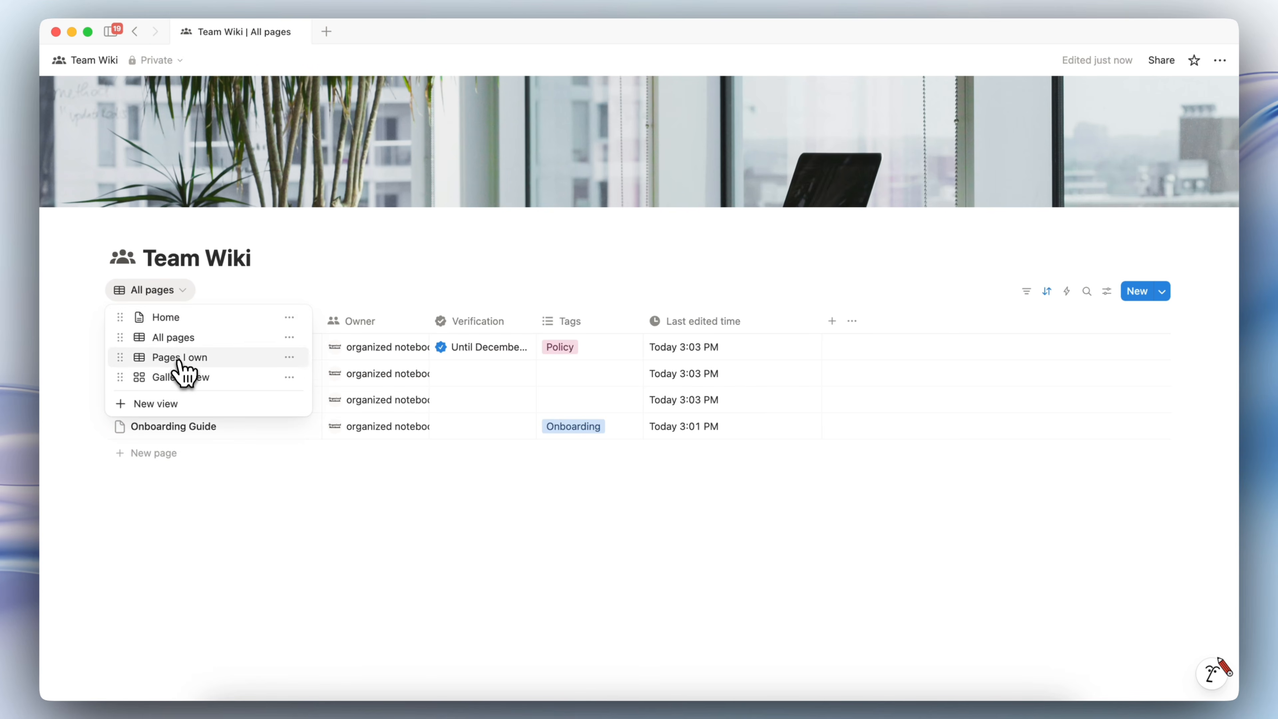
{"action": "left_click", "coordinate": [179, 355]}
{"action": "left_click", "coordinate": [163, 290]}
{"action": "left_click", "coordinate": [174, 316]}
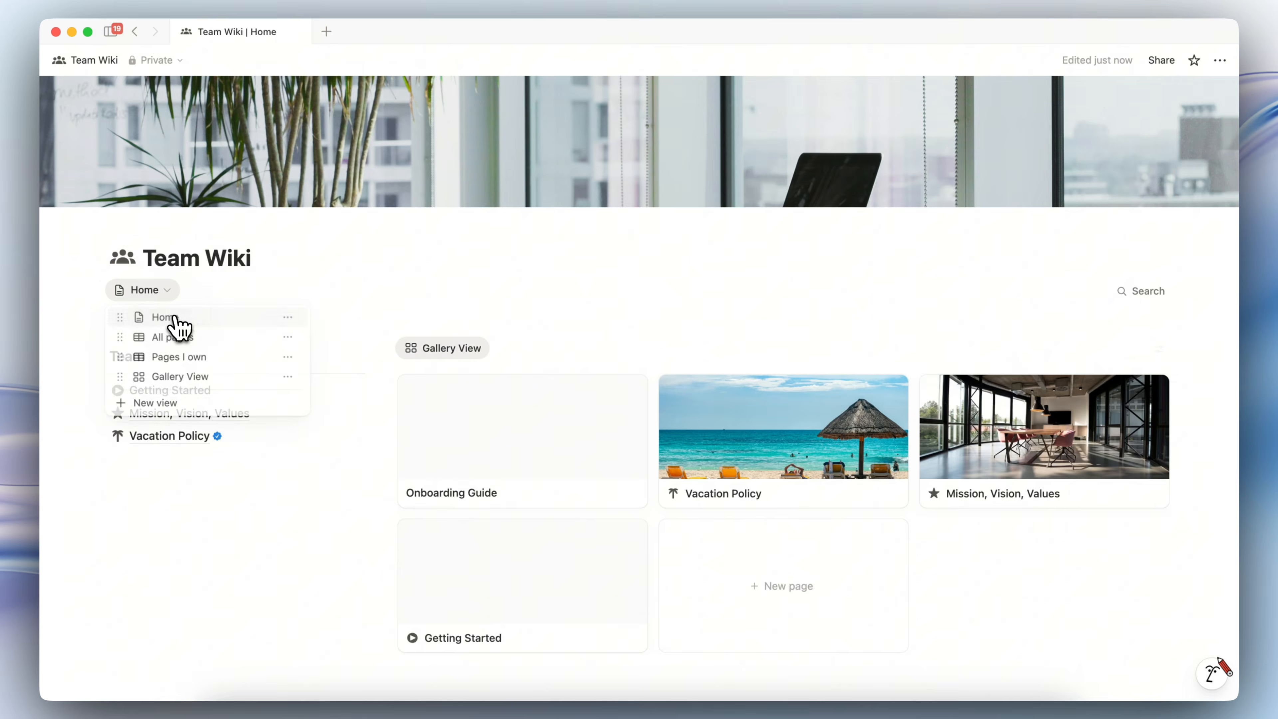
Add the line "Welcome to the team wiki, you can find all kinds of information here!" above the Team heading
{"action": "scroll", "coordinate": [282, 409], "scroll_direction": "down", "scroll_amount": 4}
{"action": "left_click", "coordinate": [111, 260]}
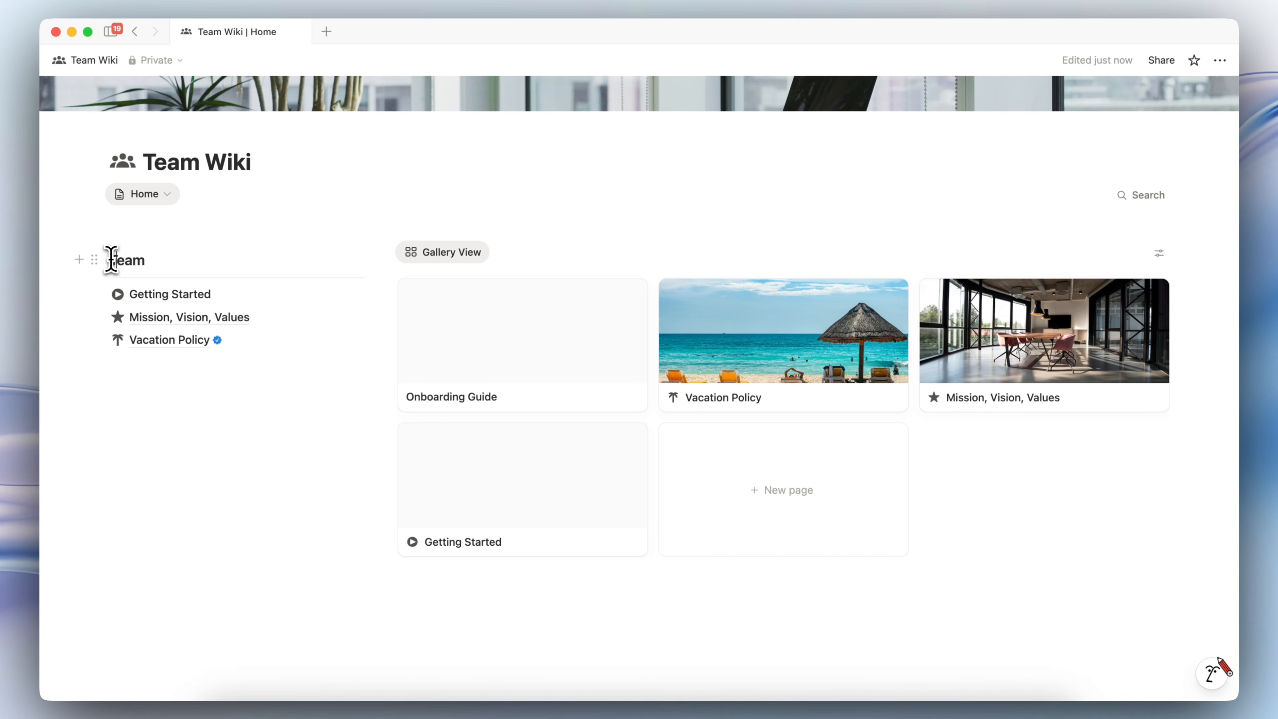
{"action": "key", "text": "Return"}
{"action": "left_click", "coordinate": [132, 258]}
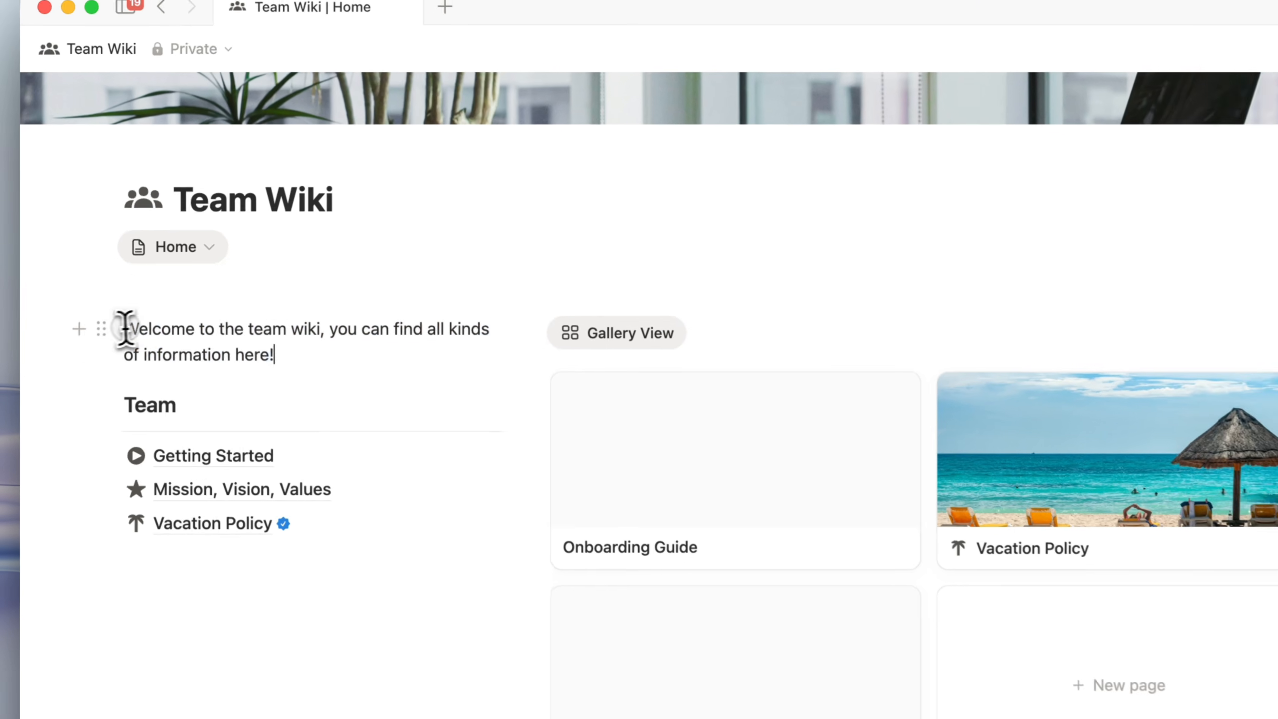
Turn the welcome text into a callout and place it at full width above the two columns
{"action": "triple_click", "coordinate": [95, 251]}
{"action": "left_click", "coordinate": [95, 251]}
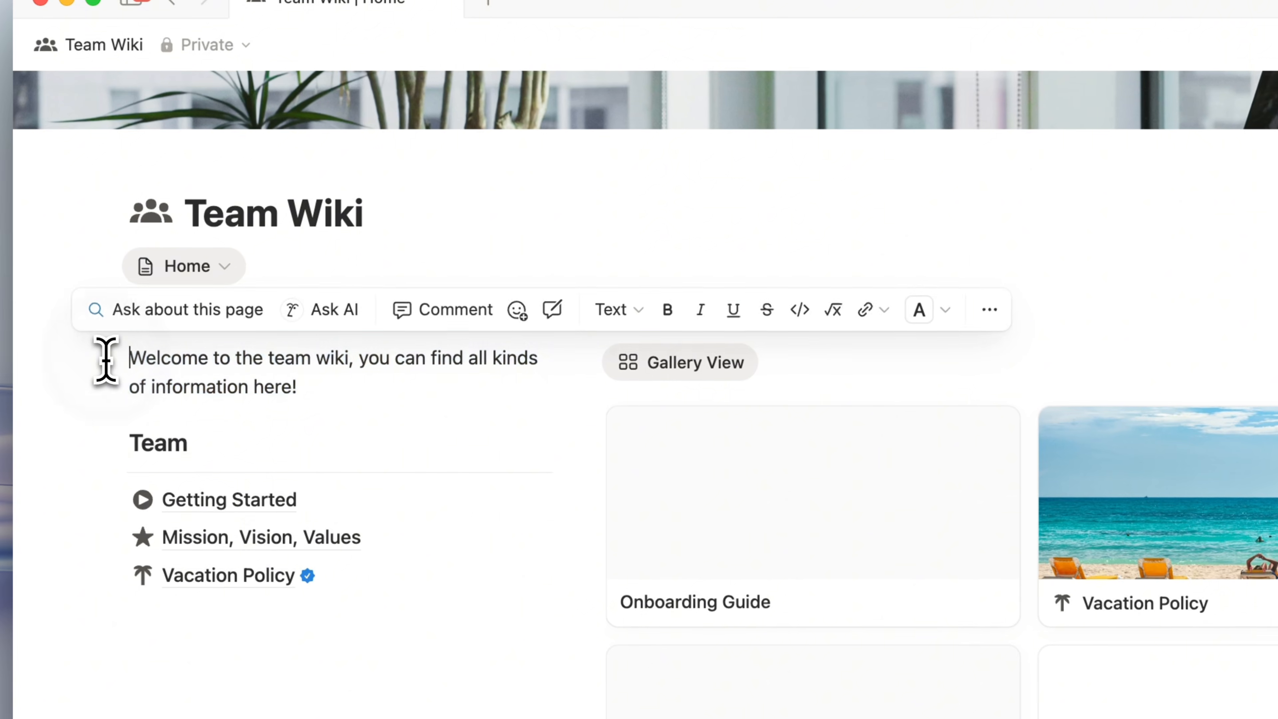
{"action": "left_click", "coordinate": [103, 359]}
{"action": "mouse_move", "coordinate": [314, 251]}
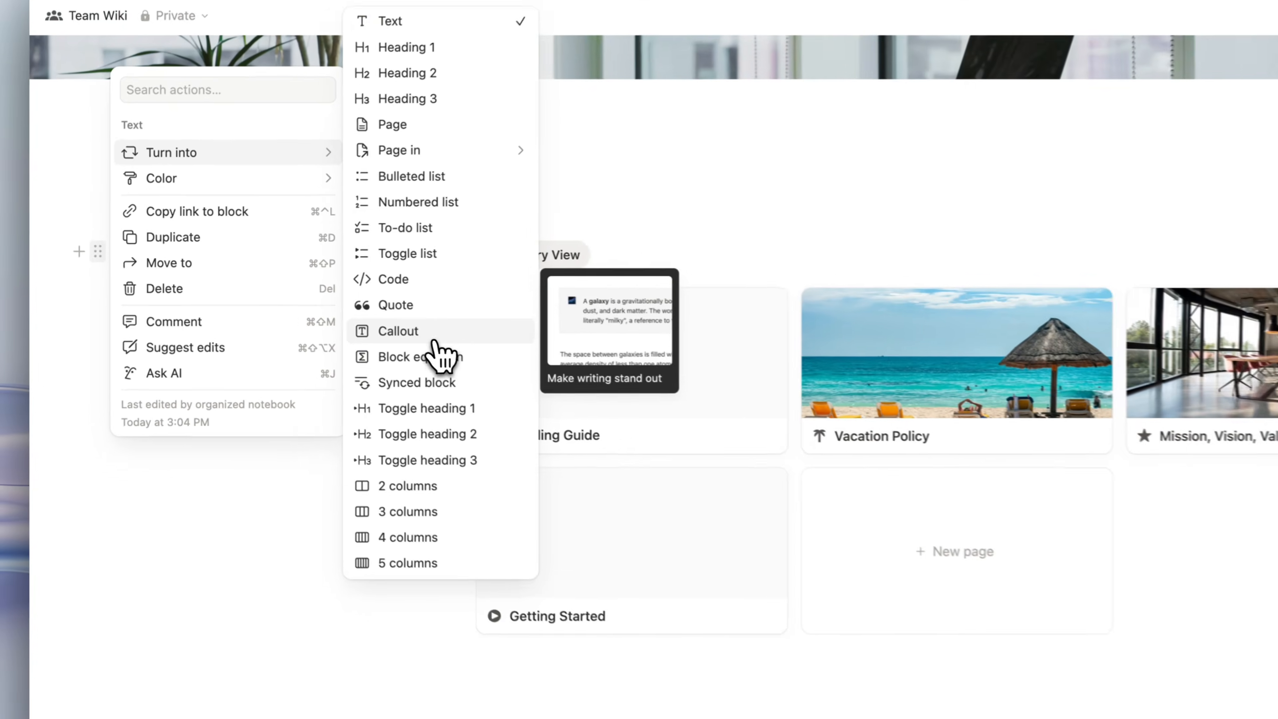
{"action": "left_click", "coordinate": [343, 320]}
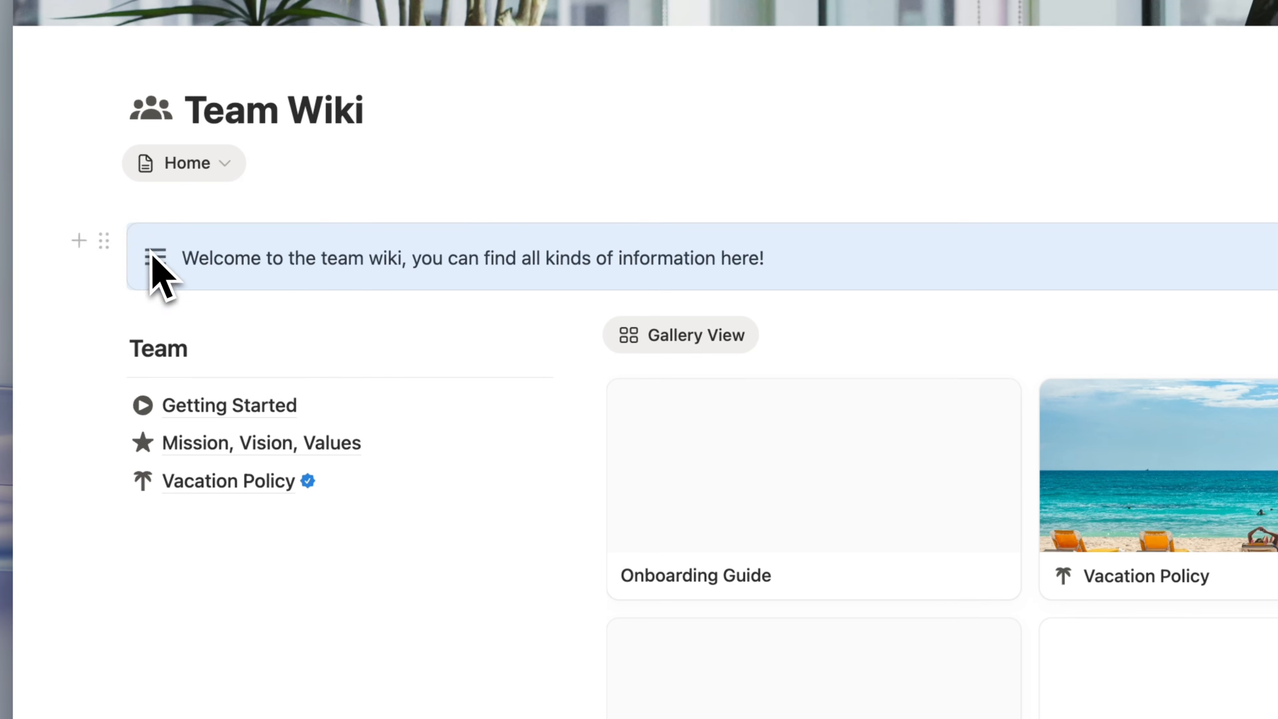
Change the welcome callout's icon to the light bulb, found by filtering the icons for "light"
{"action": "left_click", "coordinate": [154, 257]}
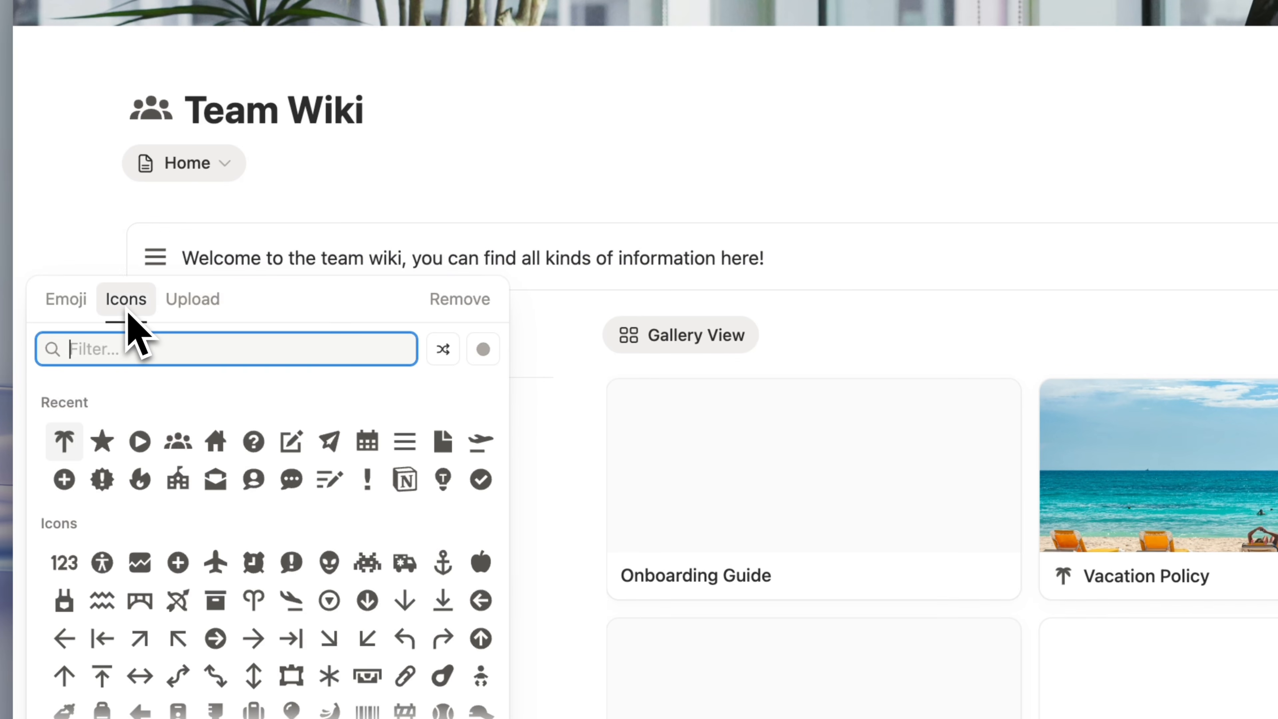
{"action": "type", "text": "light"}
{"action": "mouse_move", "coordinate": [102, 408]}
{"action": "left_click", "coordinate": [107, 443]}
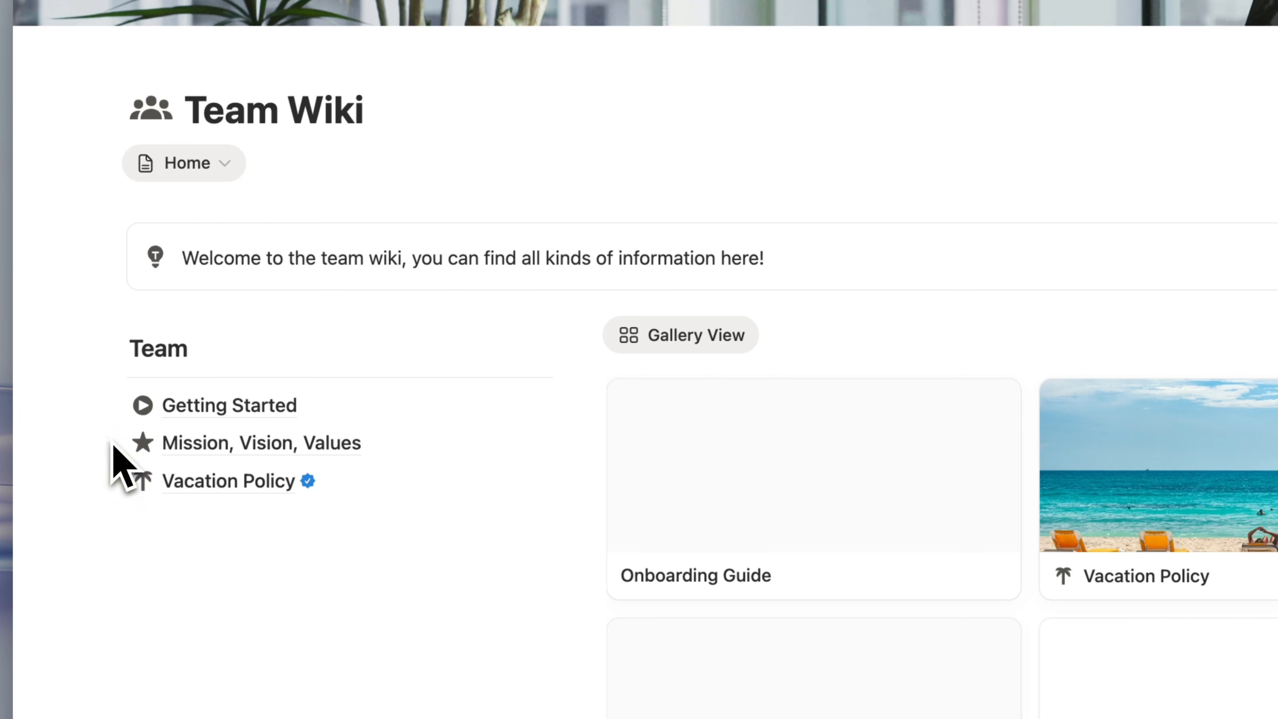
Give the welcome callout a yellow background
{"action": "left_click", "coordinate": [104, 241]}
{"action": "mouse_move", "coordinate": [312, 135]}
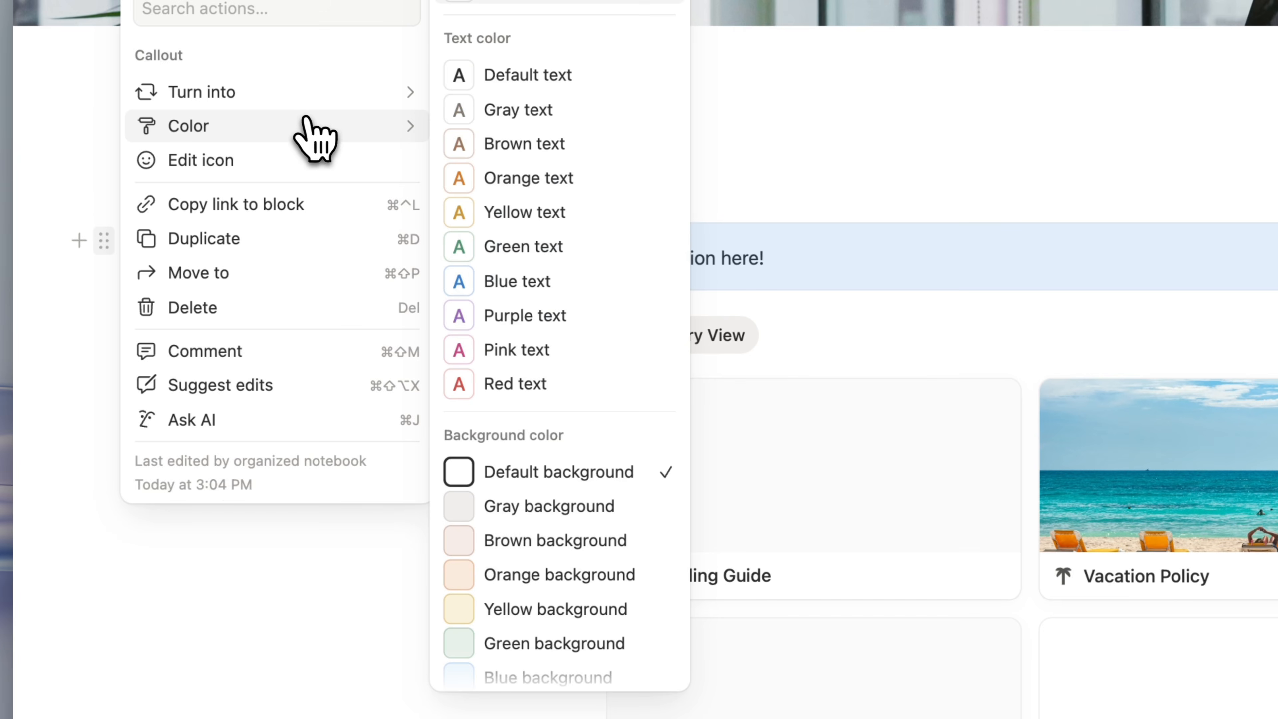
{"action": "left_click", "coordinate": [554, 607]}
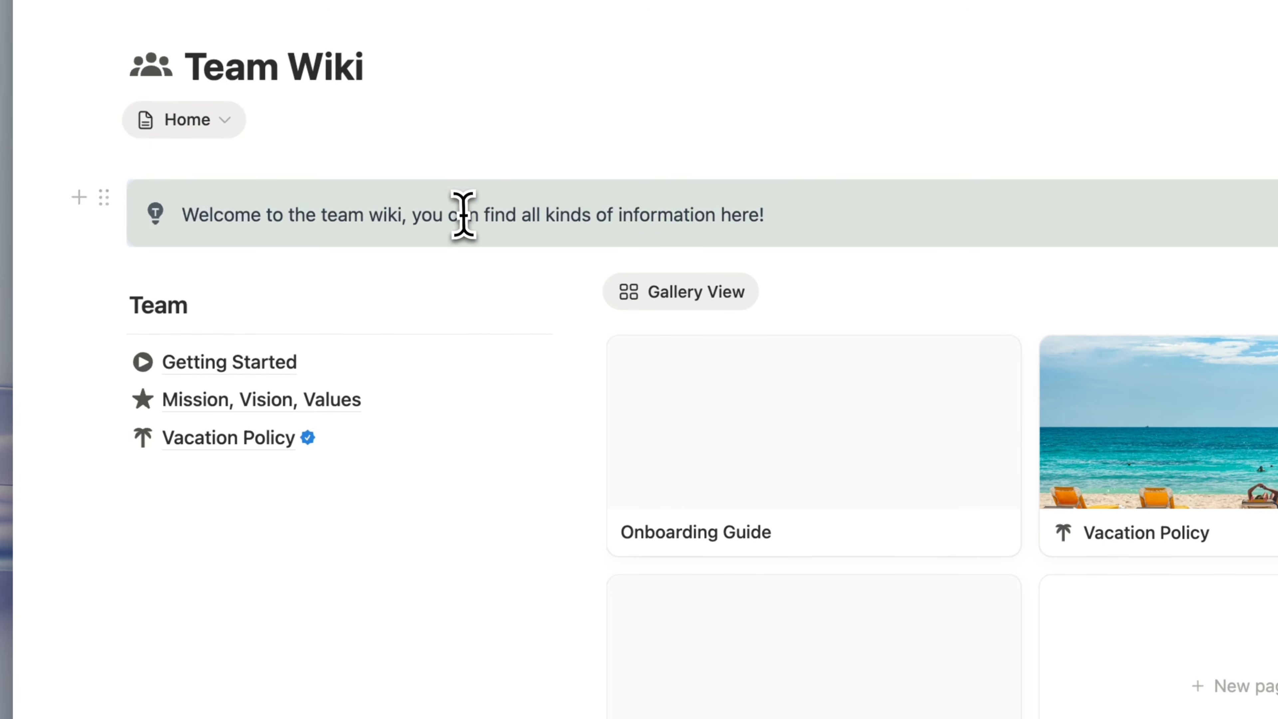
Open the Undo wiki confirmation for turning Team Wiki back into a normal page, and dismiss it without converting
{"action": "scroll", "coordinate": [462, 205], "scroll_direction": "up", "scroll_amount": 2}
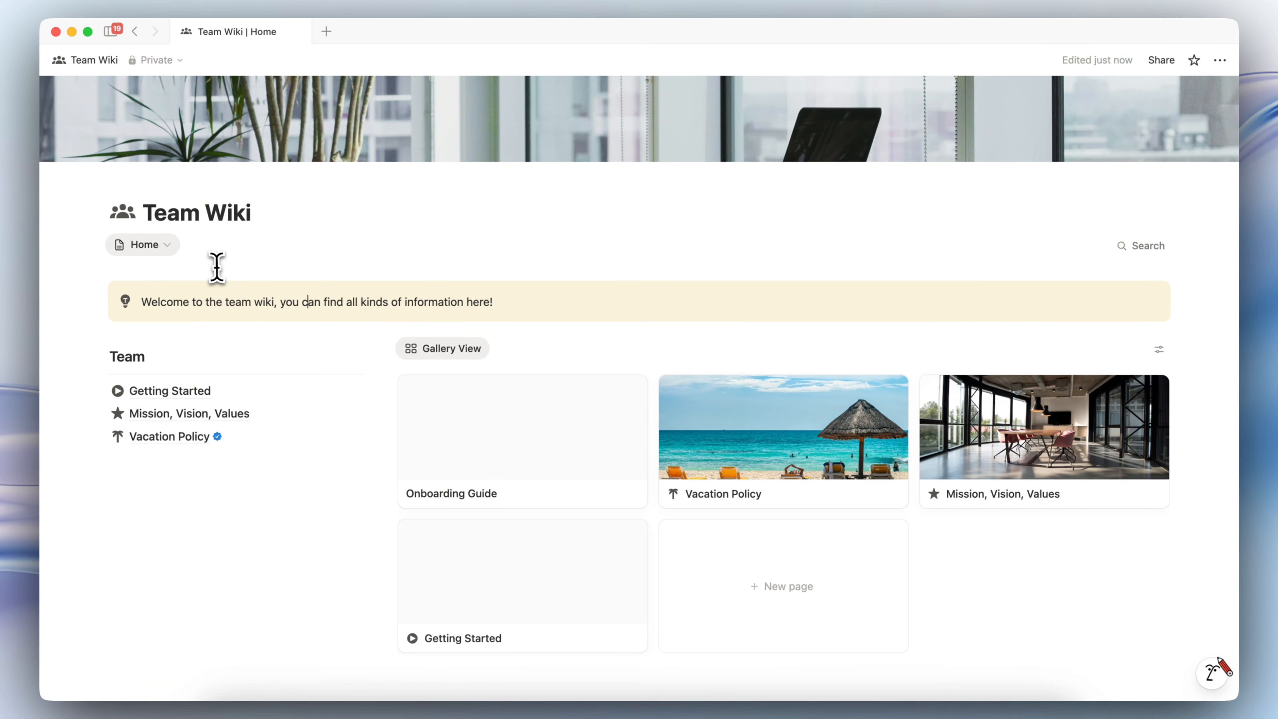
{"action": "scroll", "coordinate": [704, 267], "scroll_direction": "up", "scroll_amount": 2}
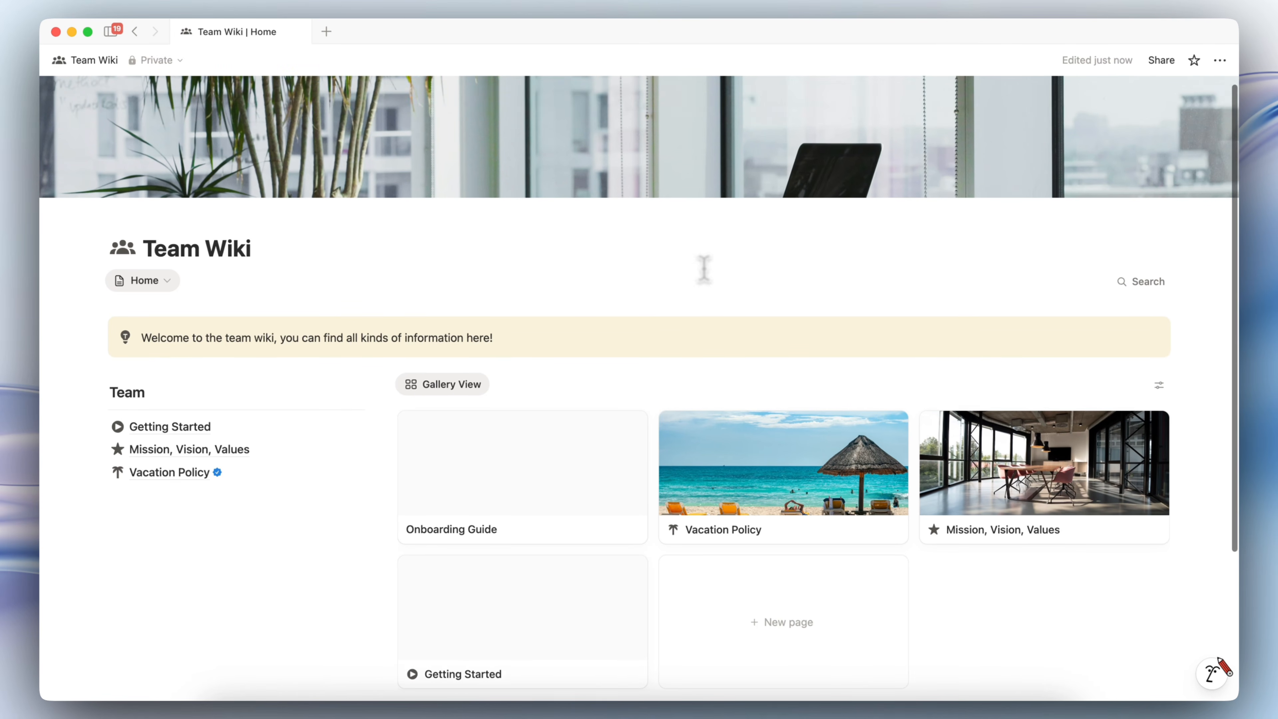
{"action": "left_click", "coordinate": [1225, 63]}
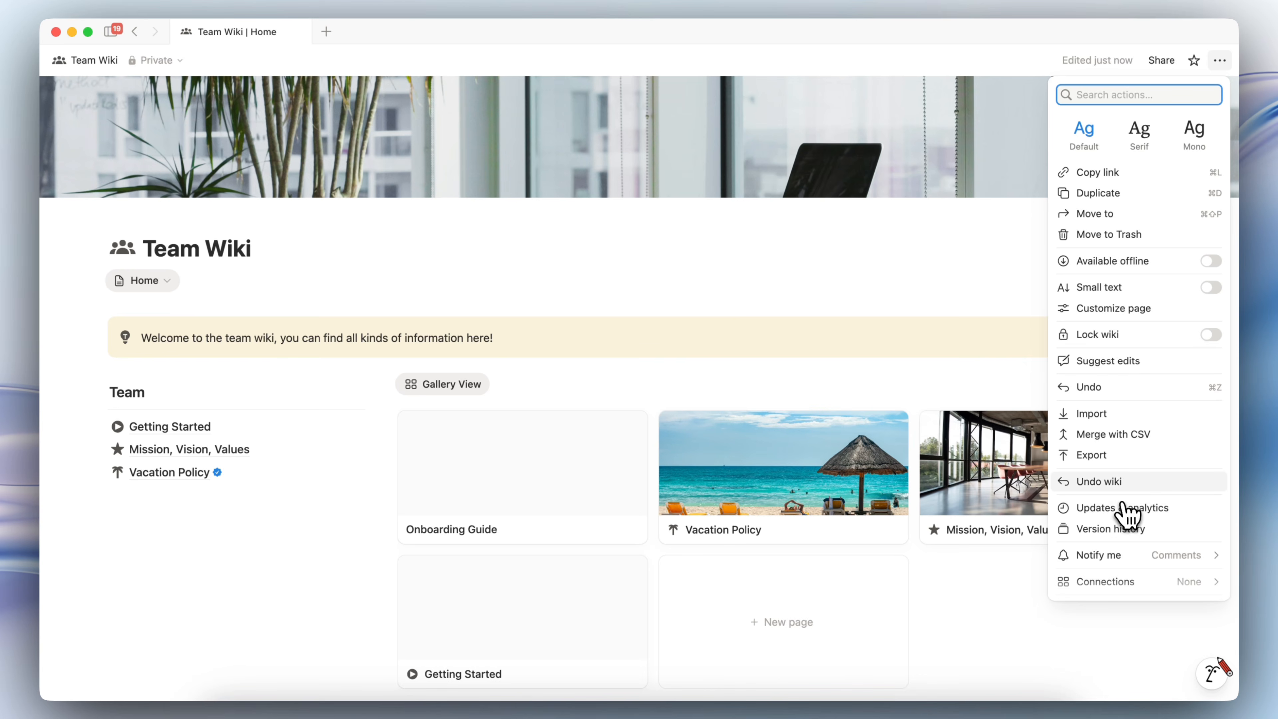
{"action": "left_click", "coordinate": [1104, 484]}
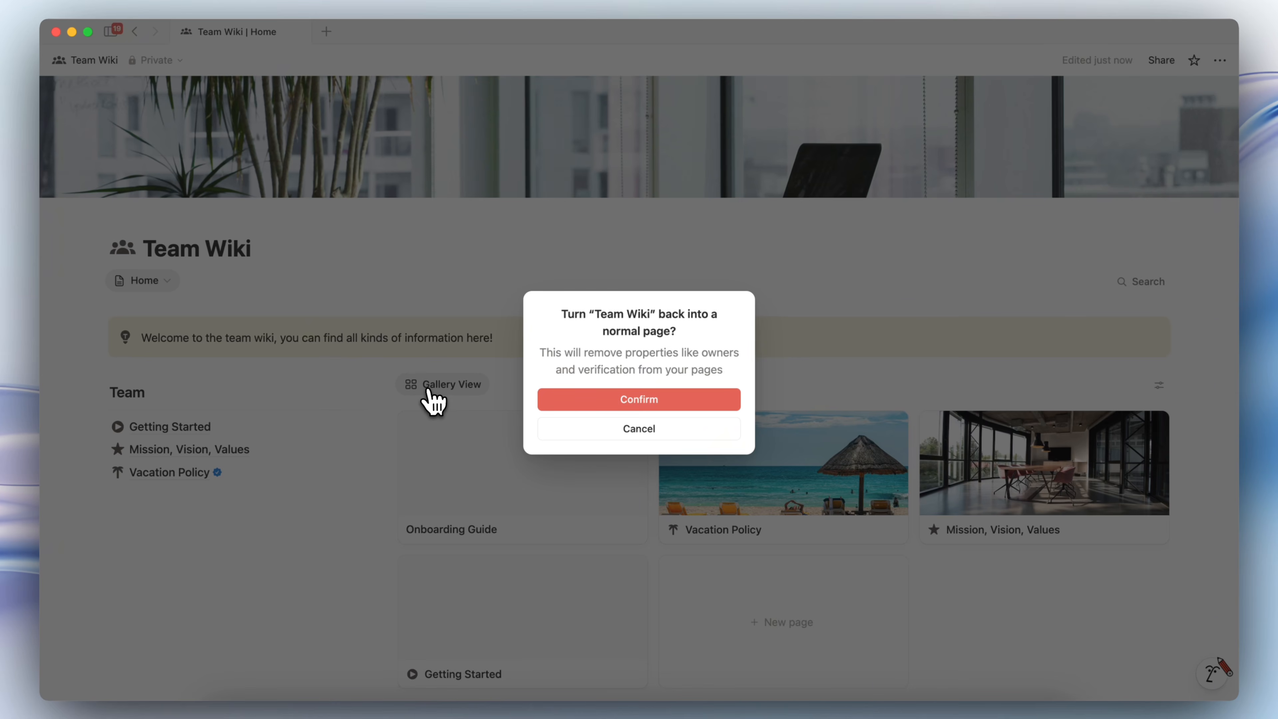
{"action": "left_click", "coordinate": [638, 406]}
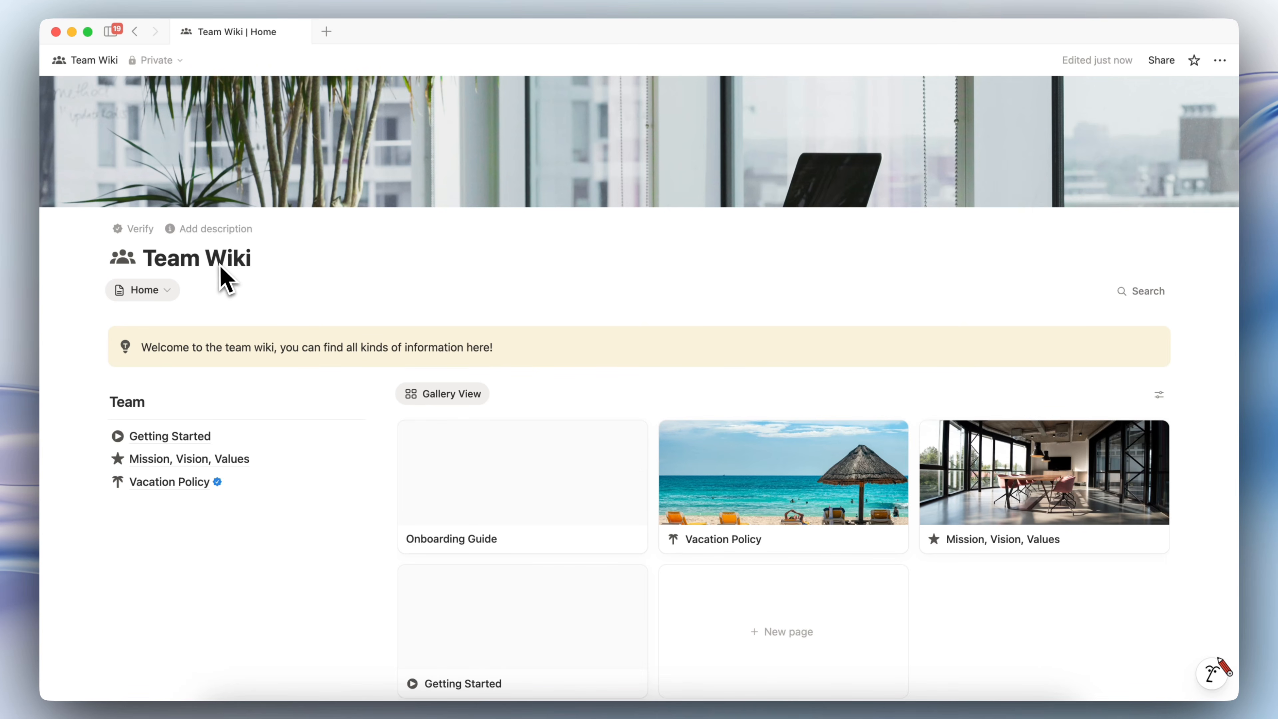
Examine the Vacation Policy page's owner and verification properties, and return to the Team Wiki home page
{"action": "mouse_move", "coordinate": [185, 484]}
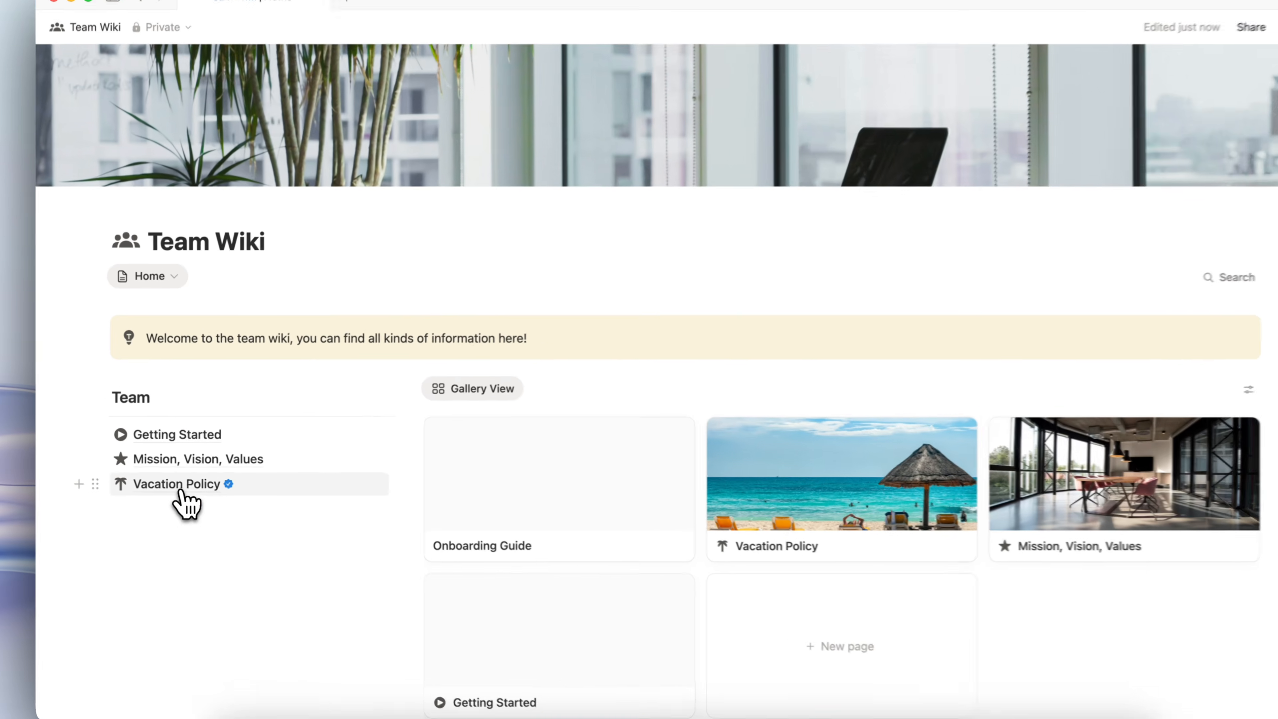
{"action": "left_click", "coordinate": [184, 484]}
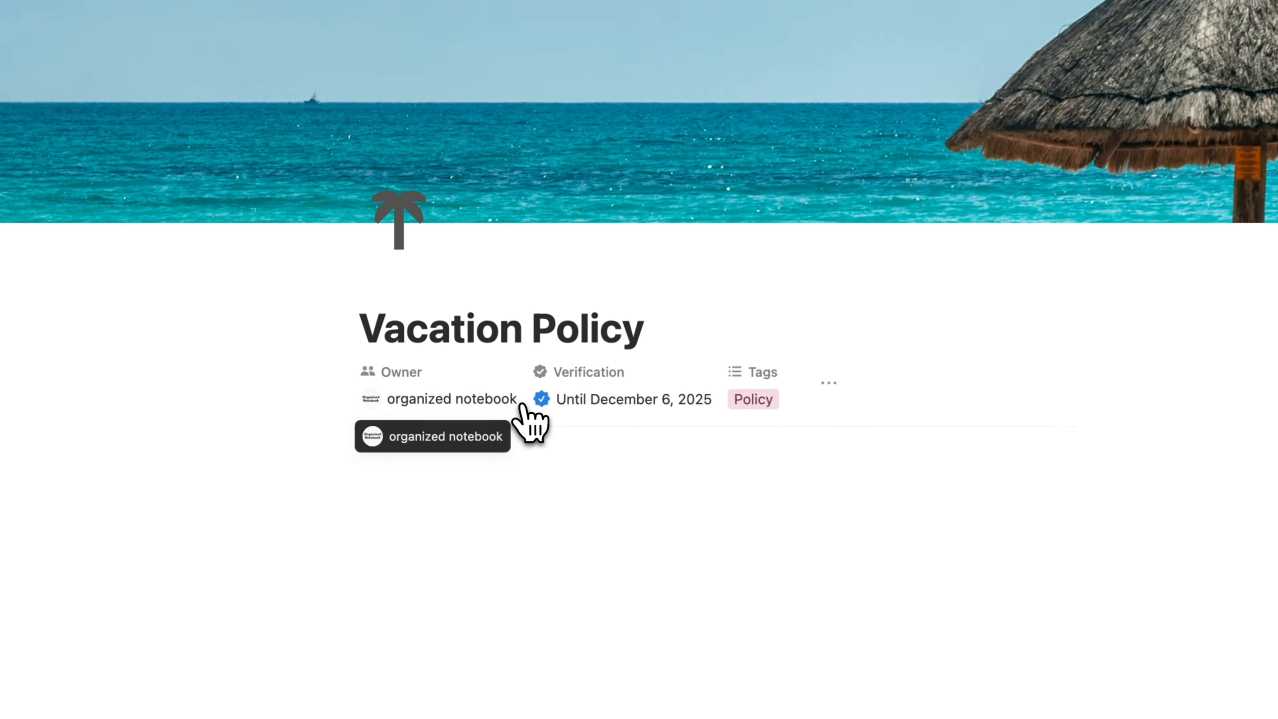
{"action": "mouse_move", "coordinate": [629, 399]}
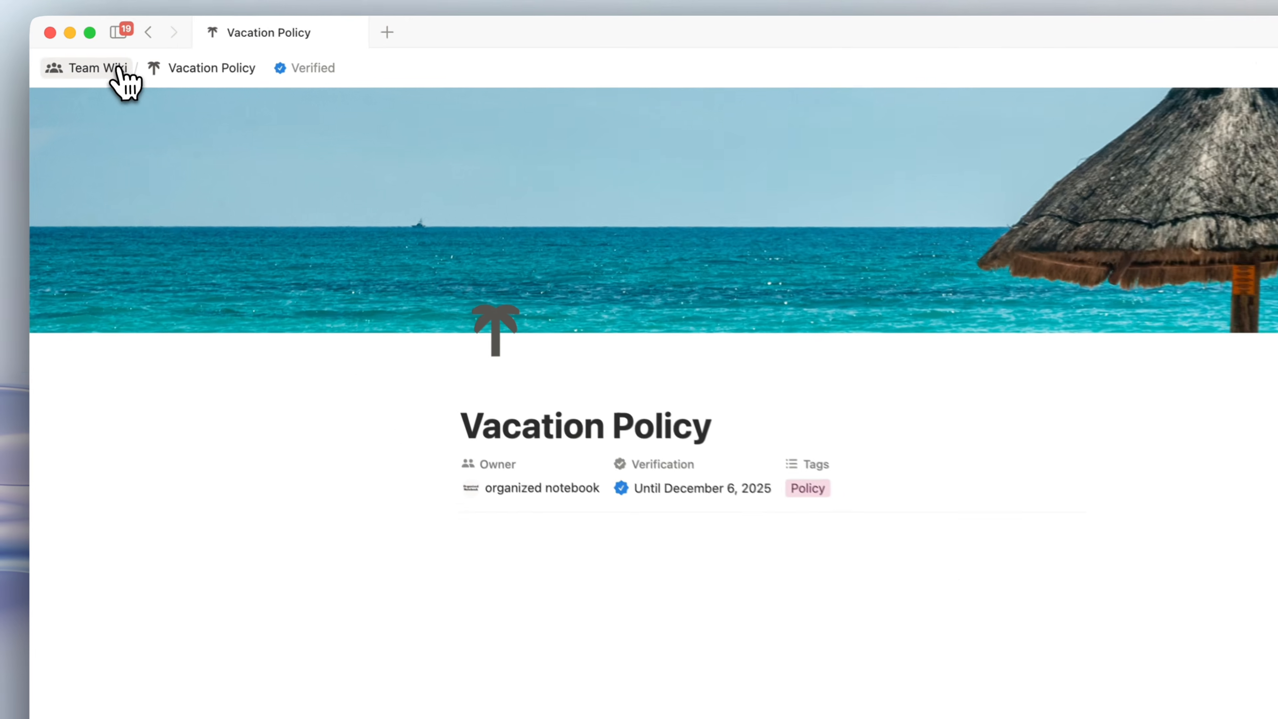
{"action": "left_click", "coordinate": [120, 70]}
{"action": "scroll", "coordinate": [613, 485], "scroll_direction": "down", "scroll_amount": 5}
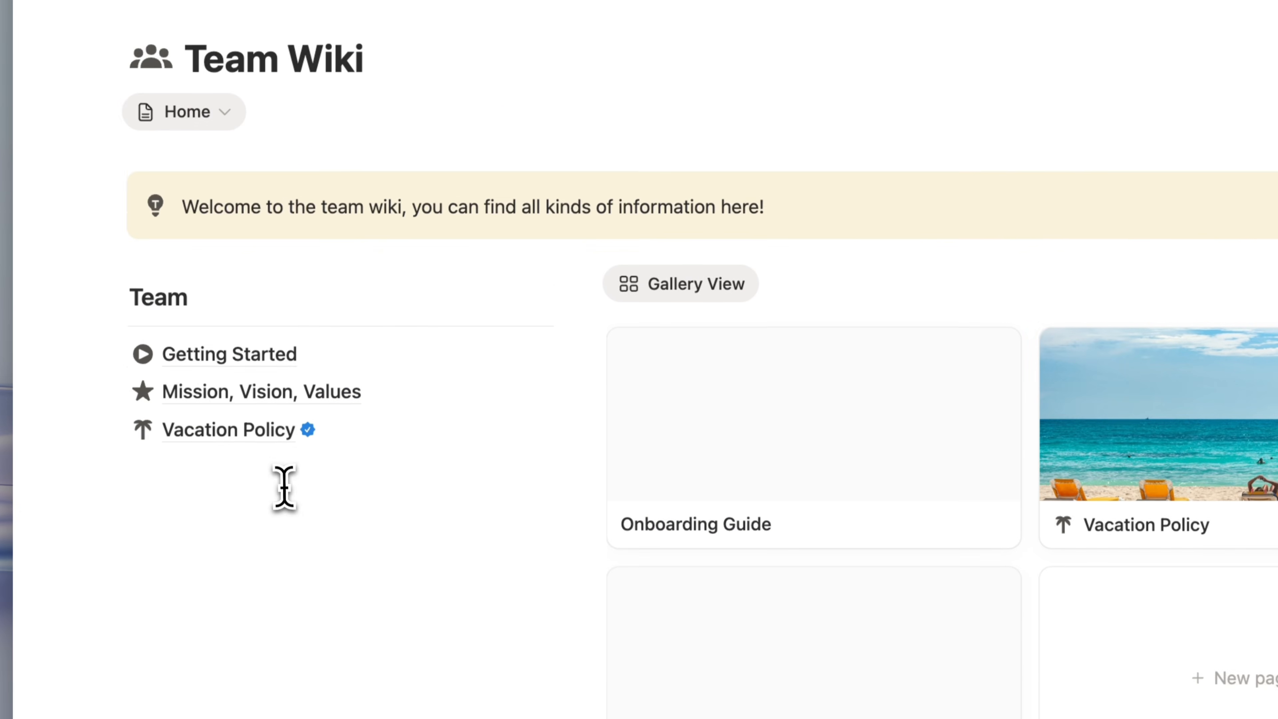
{"action": "left_click", "coordinate": [285, 487]}
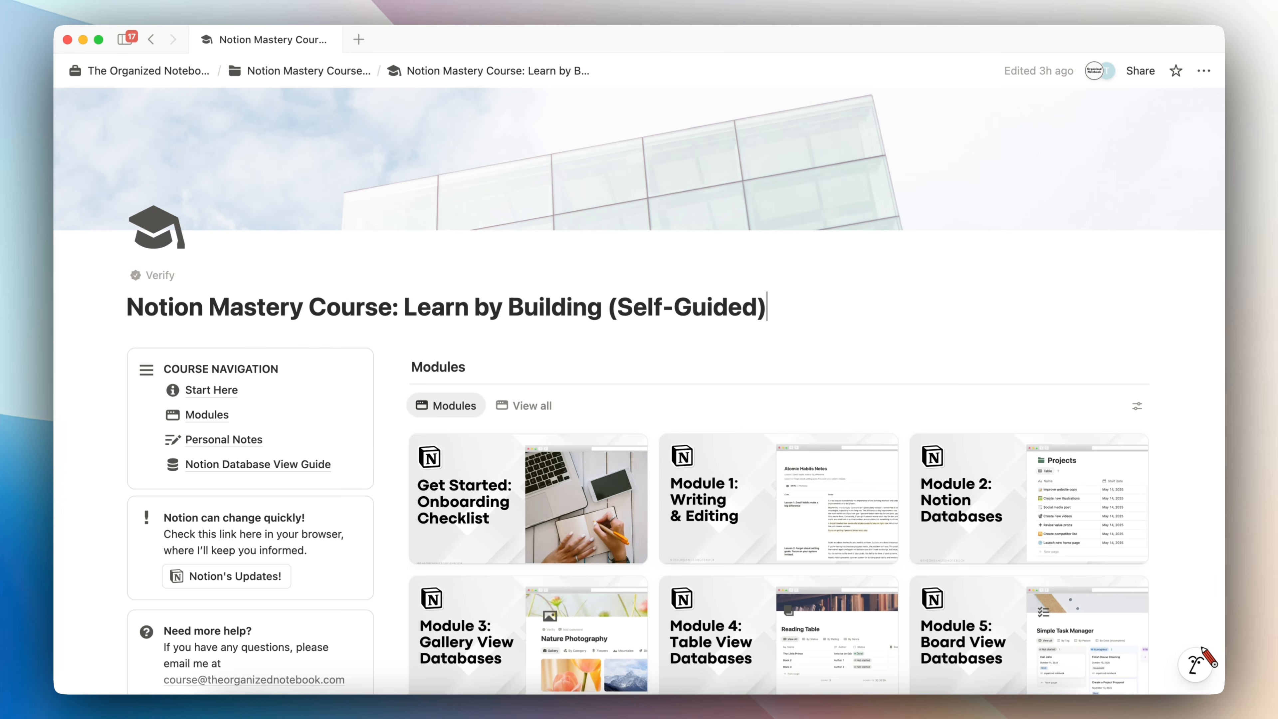
{"action": "scroll", "coordinate": [639, 392], "scroll_direction": "down", "scroll_amount": 3}
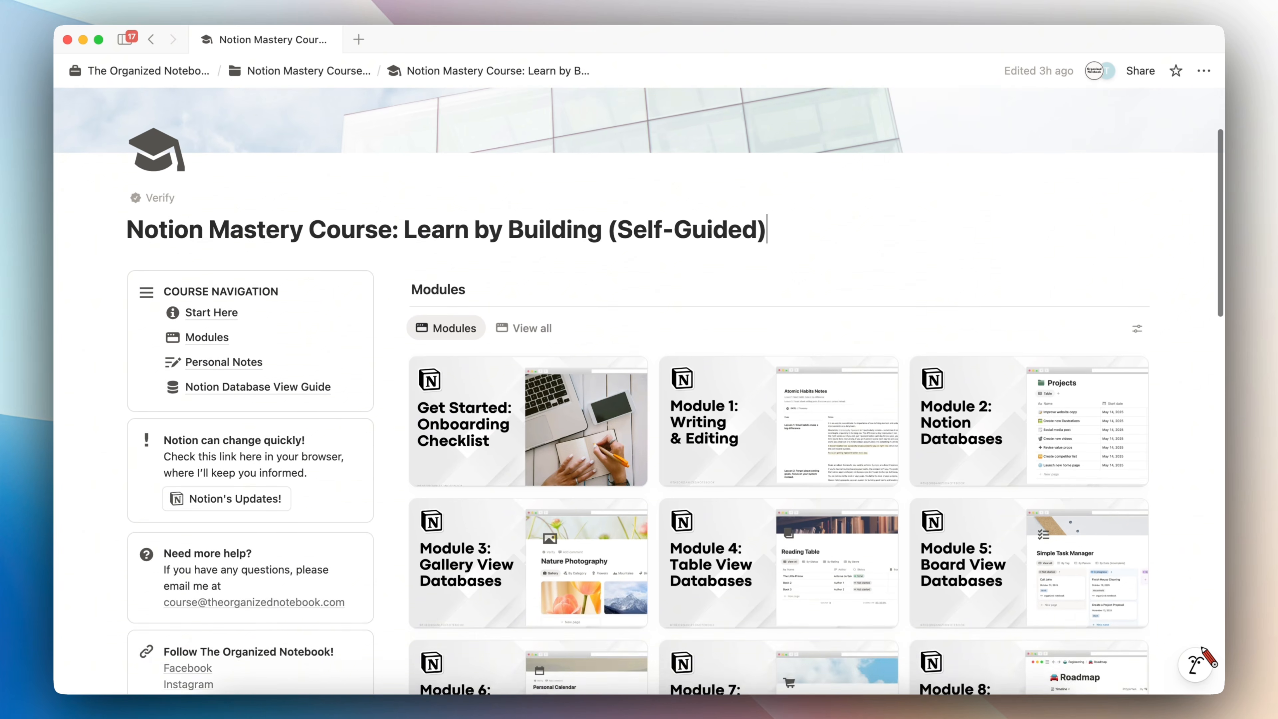
{"action": "scroll", "coordinate": [639, 392], "scroll_direction": "down", "scroll_amount": 3}
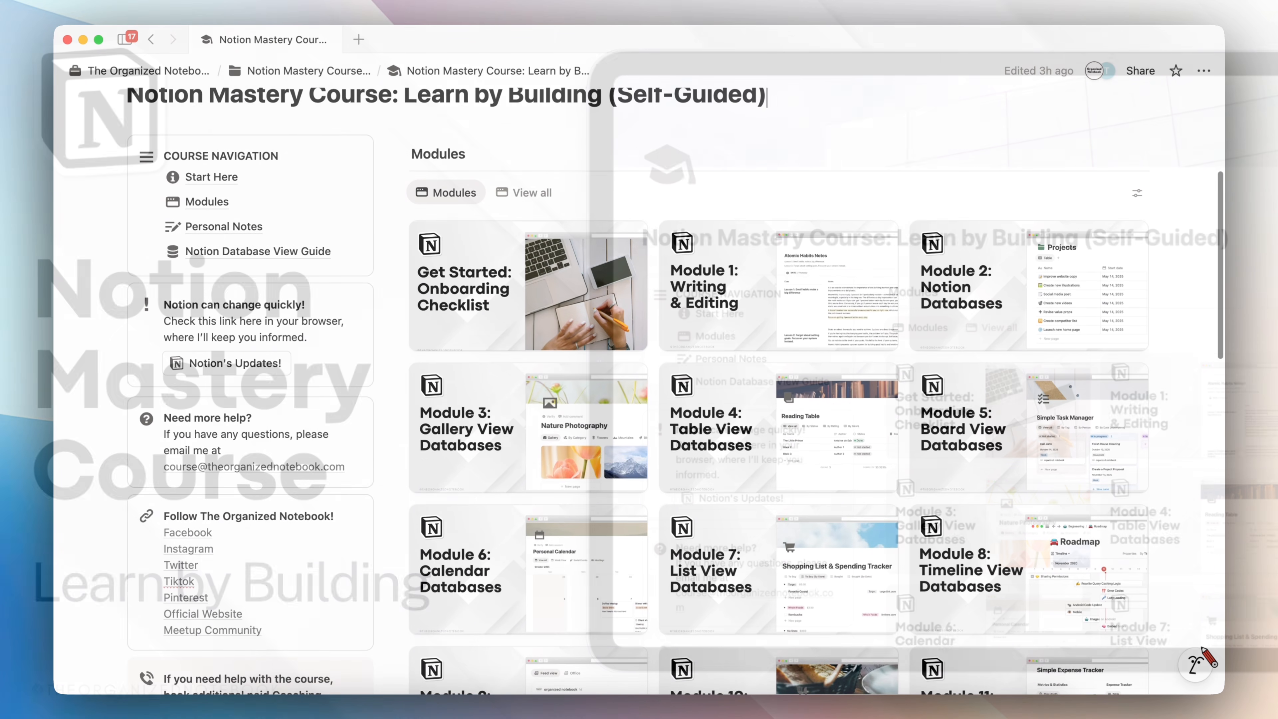